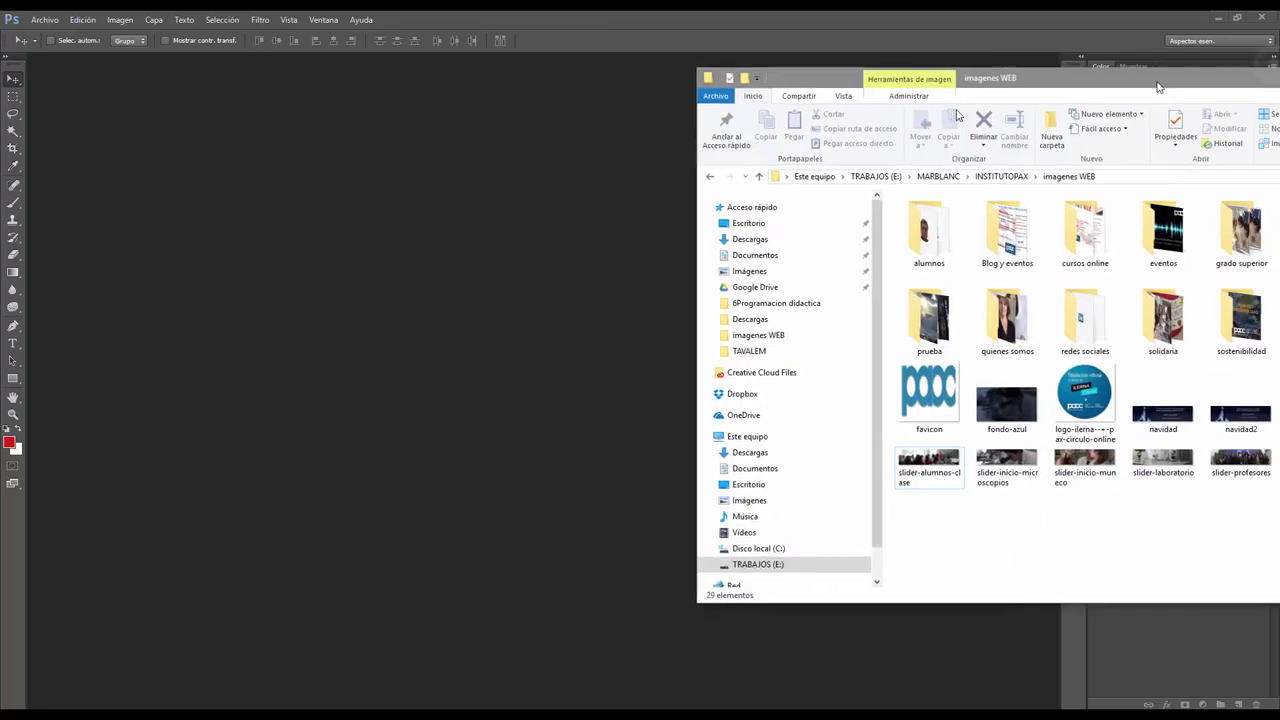
- Drag the 'imagenes WEB' folder window over the empty Photoshop workspace
left_click_drag(1163, 82, 612, 141)
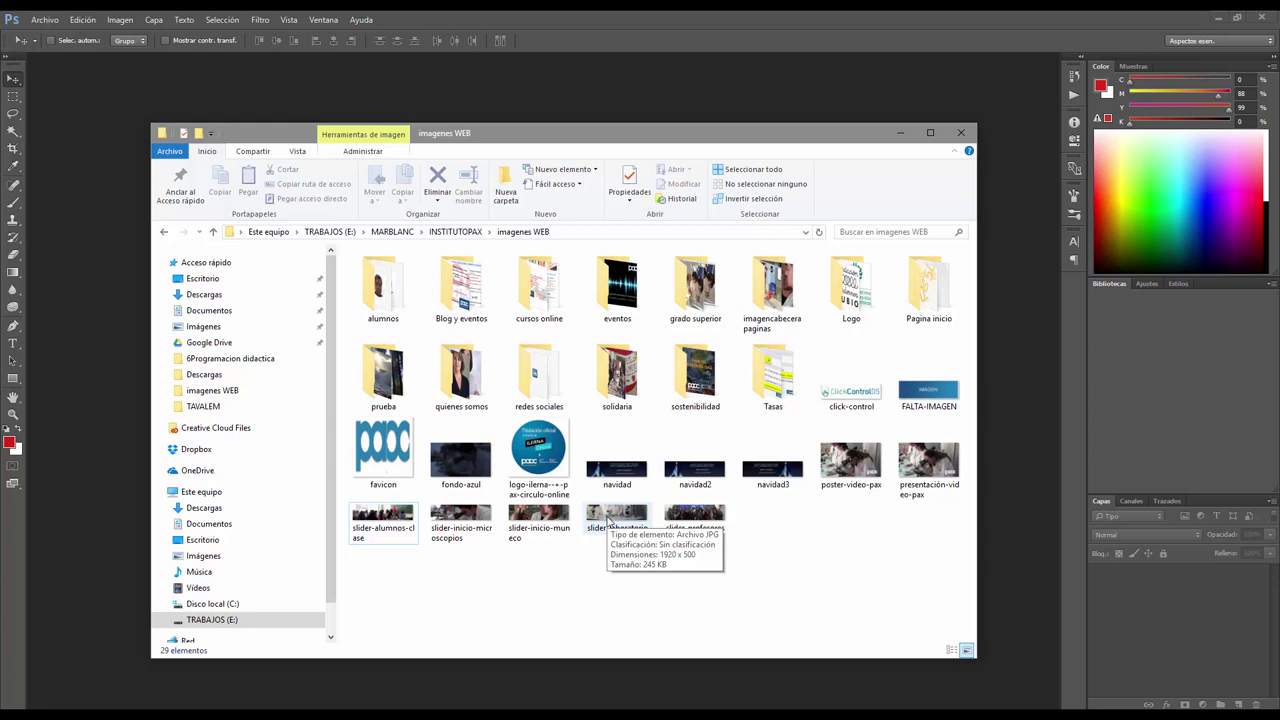
- Open the Details properties of slider-laboratorio
left_click(610, 518)
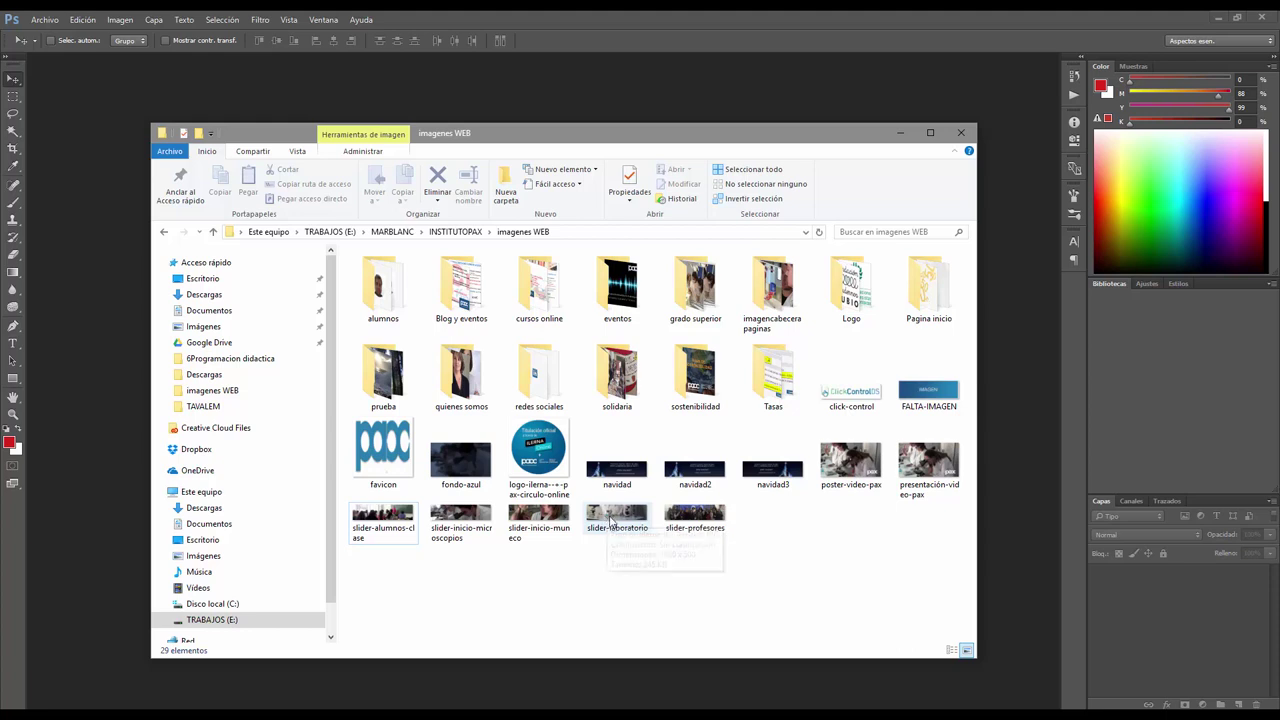
right_click(613, 521)
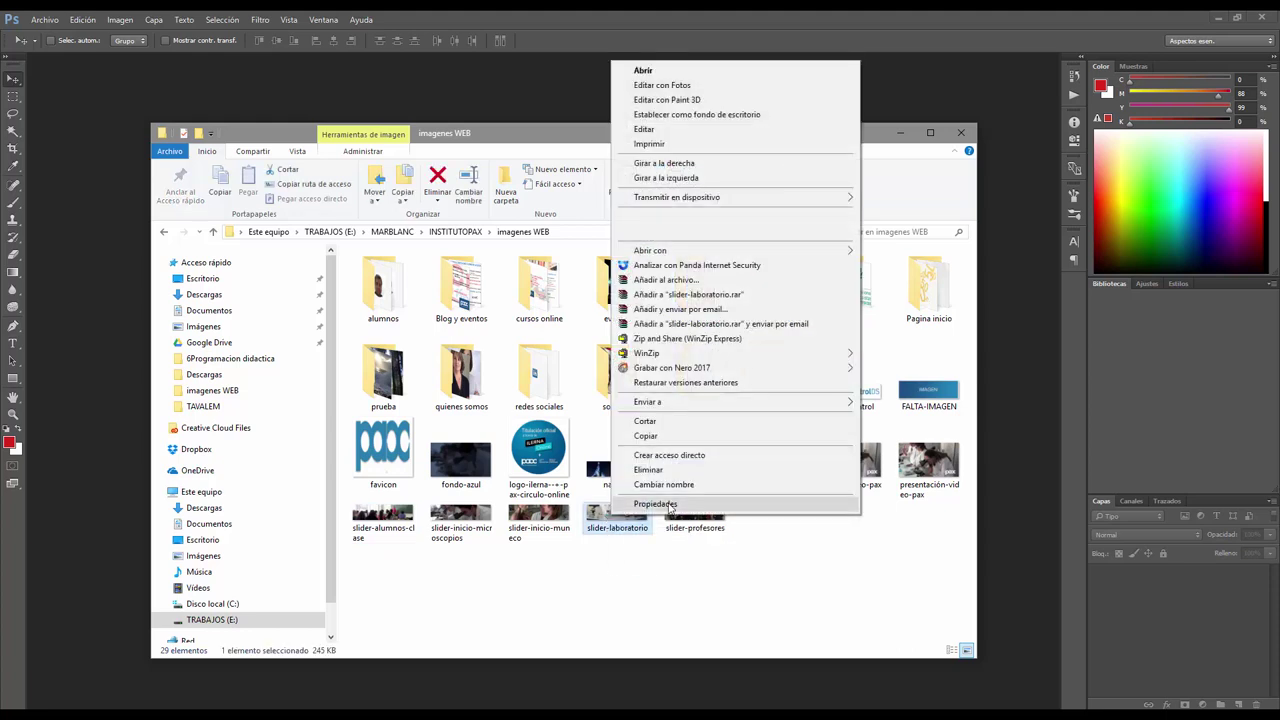
left_click(670, 505)
left_click_drag(732, 369, 640, 288)
left_click(625, 309)
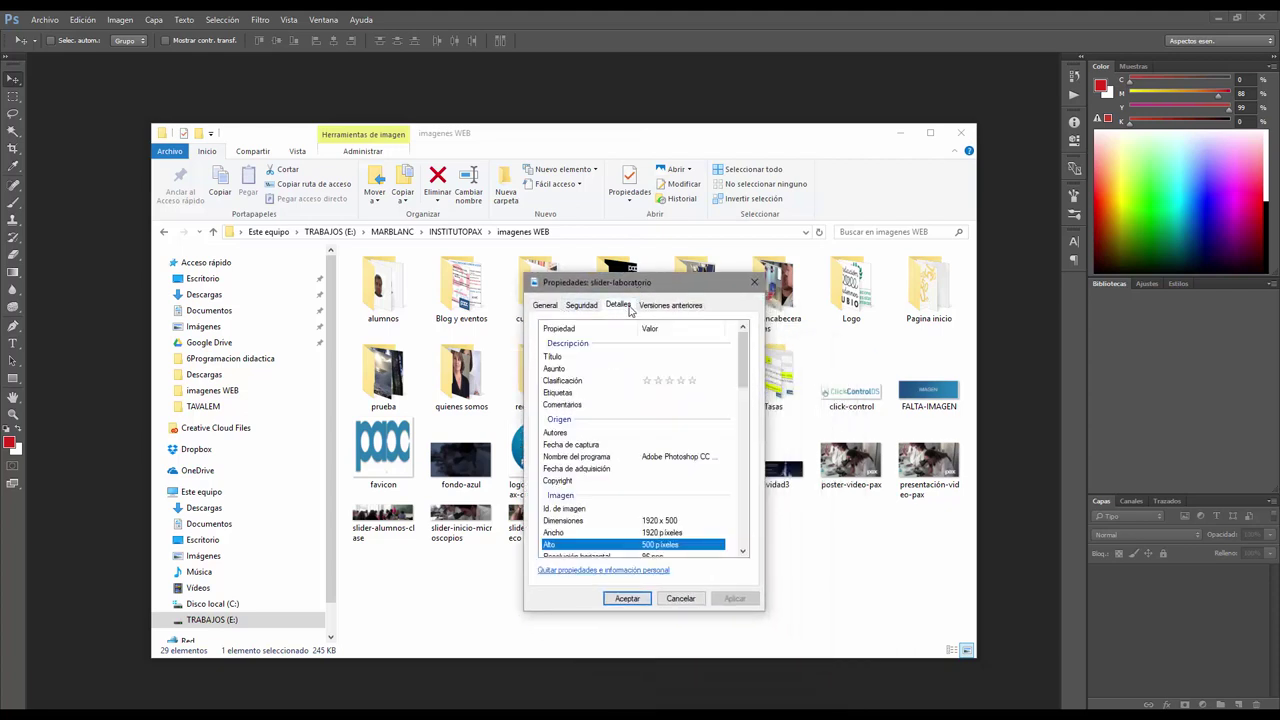
scroll(643, 361, "down", 1)
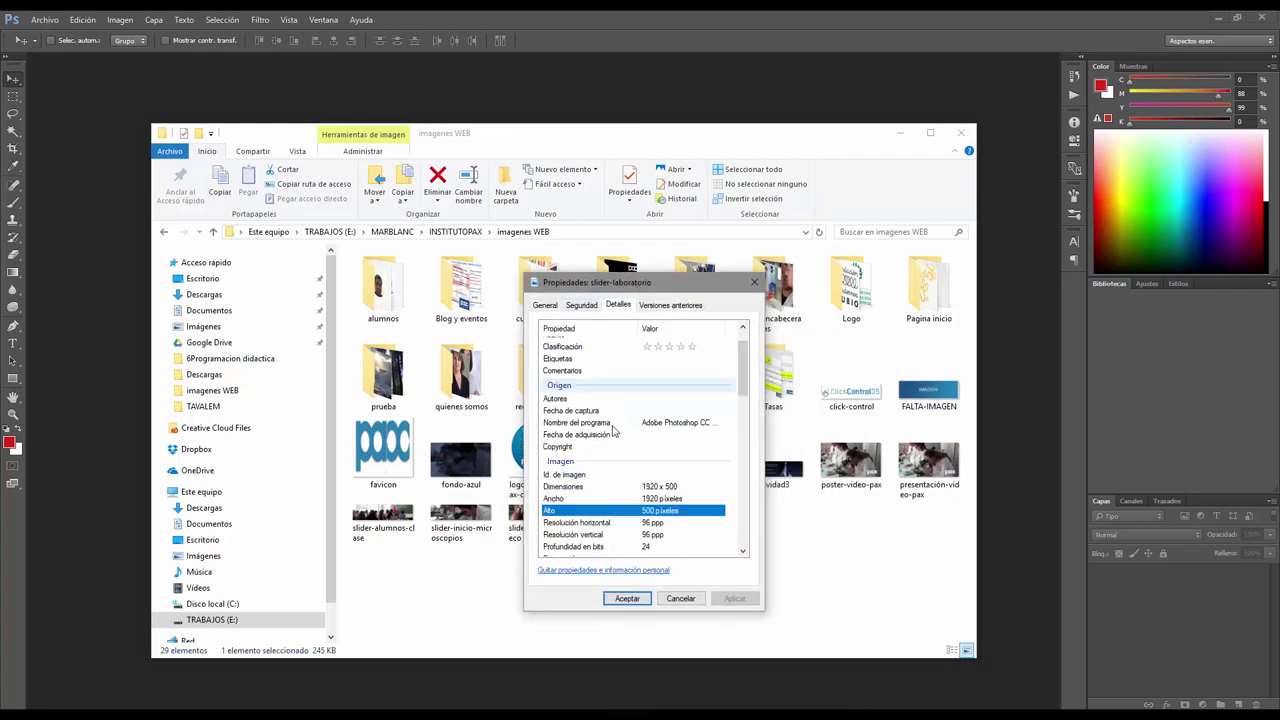
- Check its 1920 x 500 dimensions and 96 ppp resolution, then return to Photoshop
left_click(545, 487)
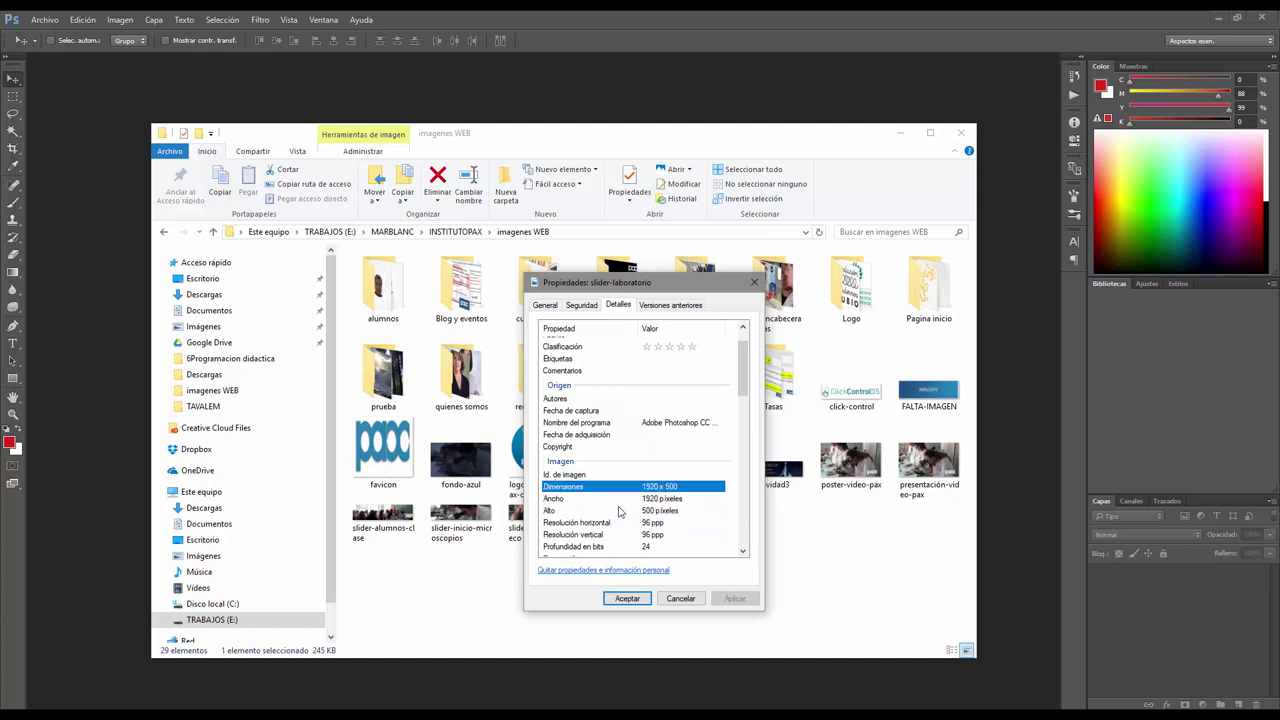
left_click(586, 522)
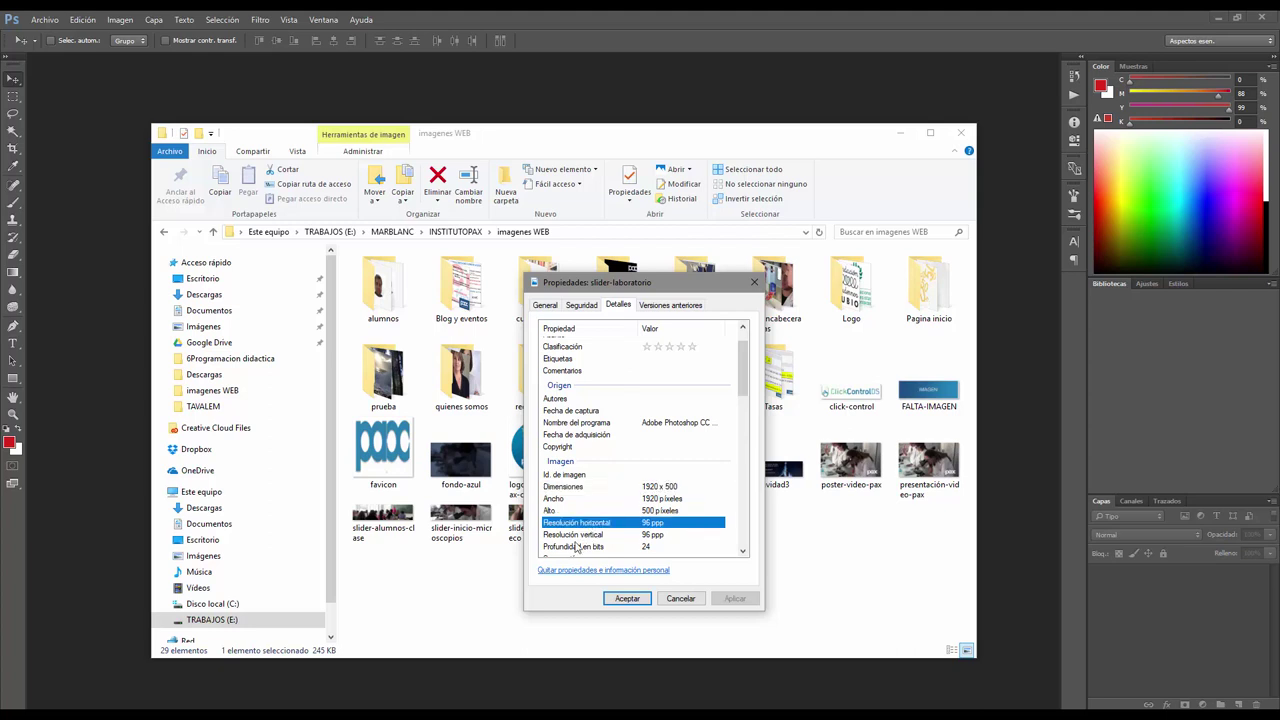
left_click(586, 523)
left_click(578, 535)
left_click(578, 536)
left_click(578, 524)
left_click(577, 536)
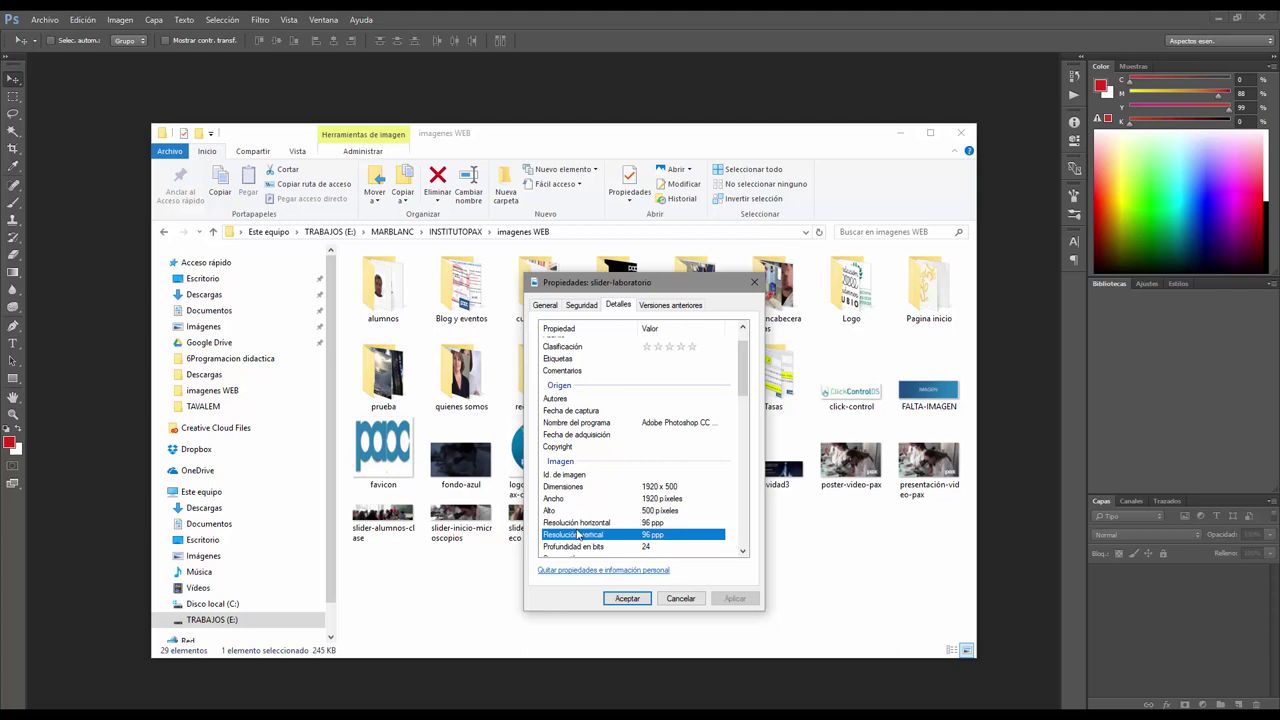
left_click(600, 524)
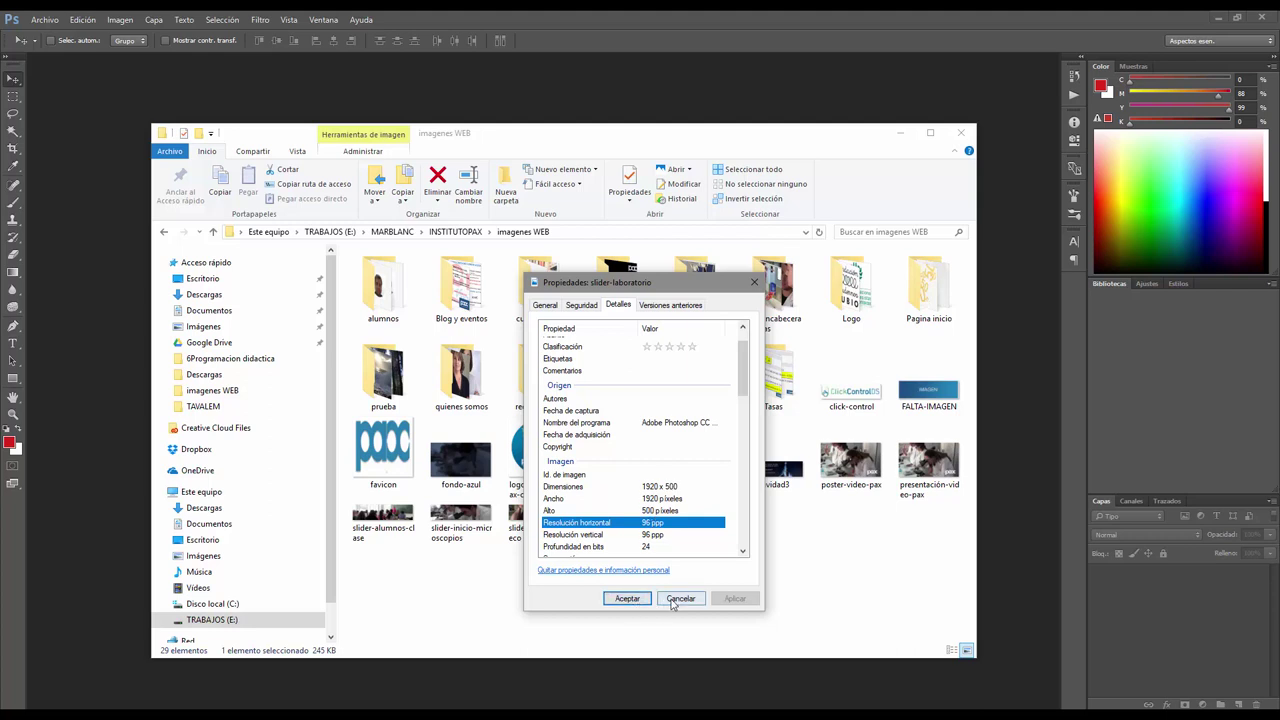
left_click(1015, 510)
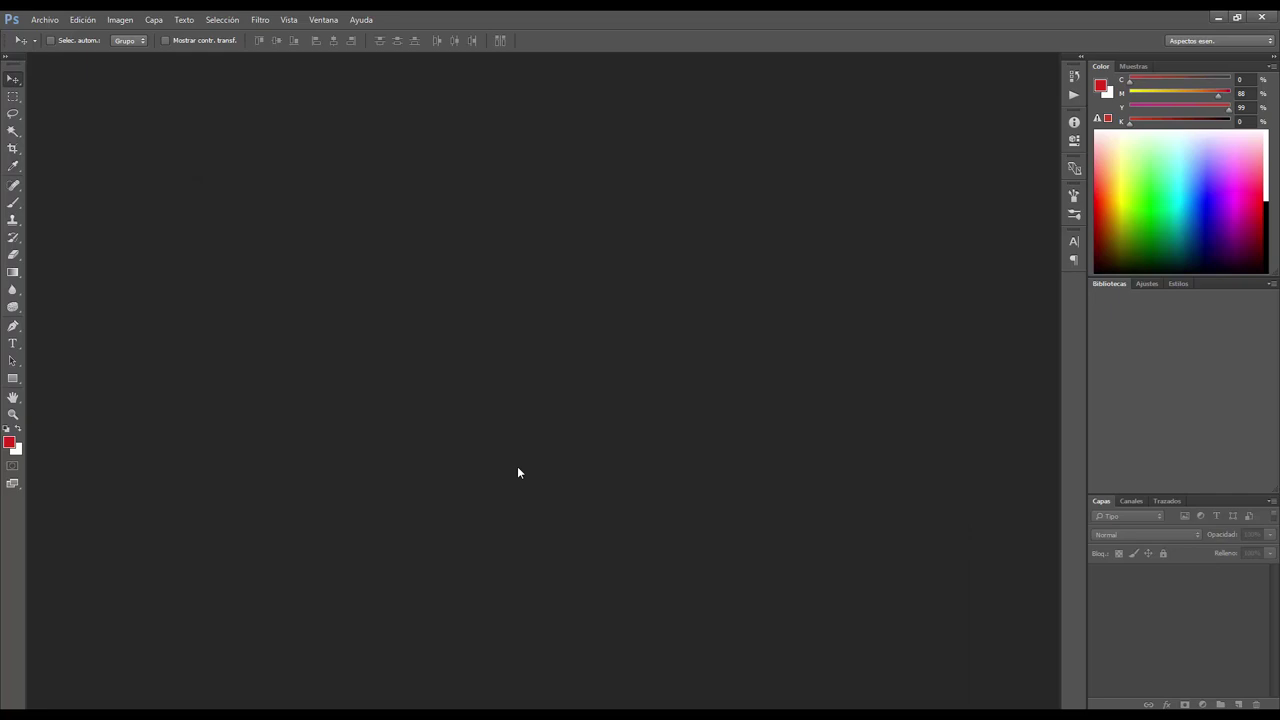
- Start a new document and reopen slider-laboratorio's properties for reference
left_click(44, 19)
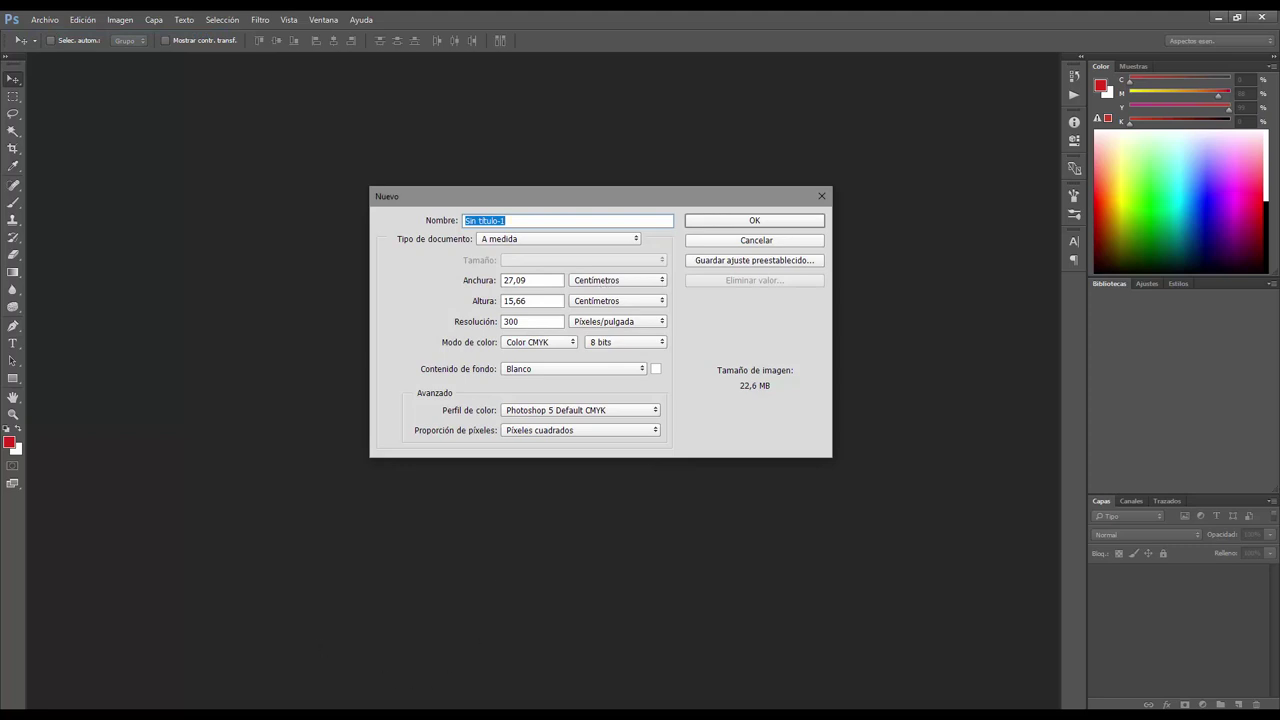
key("alt+Tab")
right_click(612, 518)
left_click(640, 502)
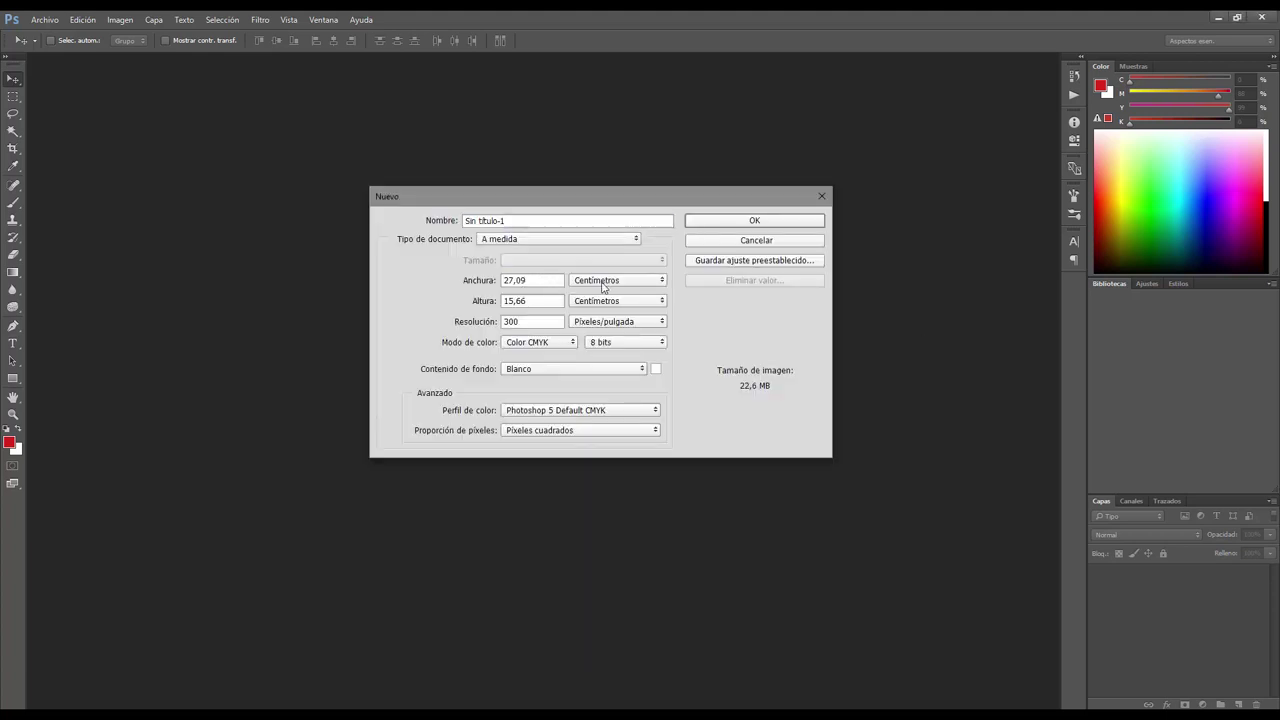
- Set the new document to 1920 x 500 pixels at 96 resolution
left_click(605, 283)
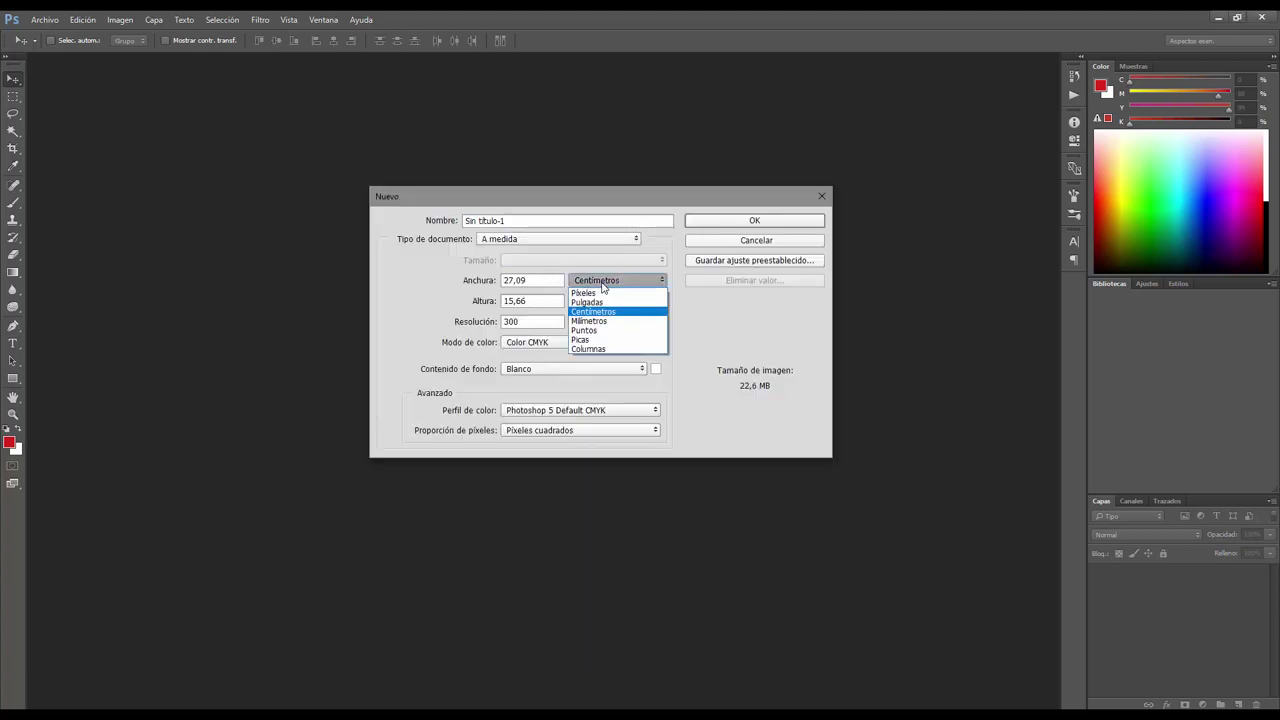
left_click(605, 290)
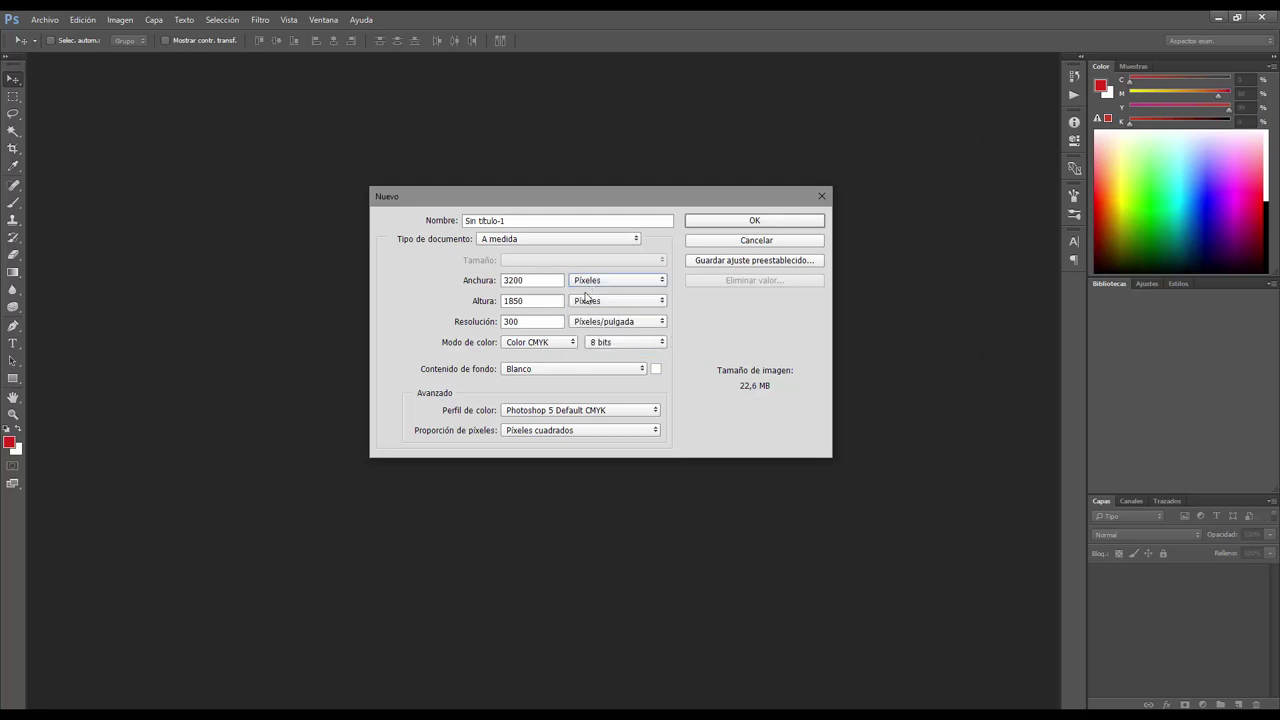
left_click_drag(526, 282, 476, 287)
type("1920")
left_click_drag(529, 302, 463, 301)
type("500")
left_click_drag(528, 323, 470, 322)
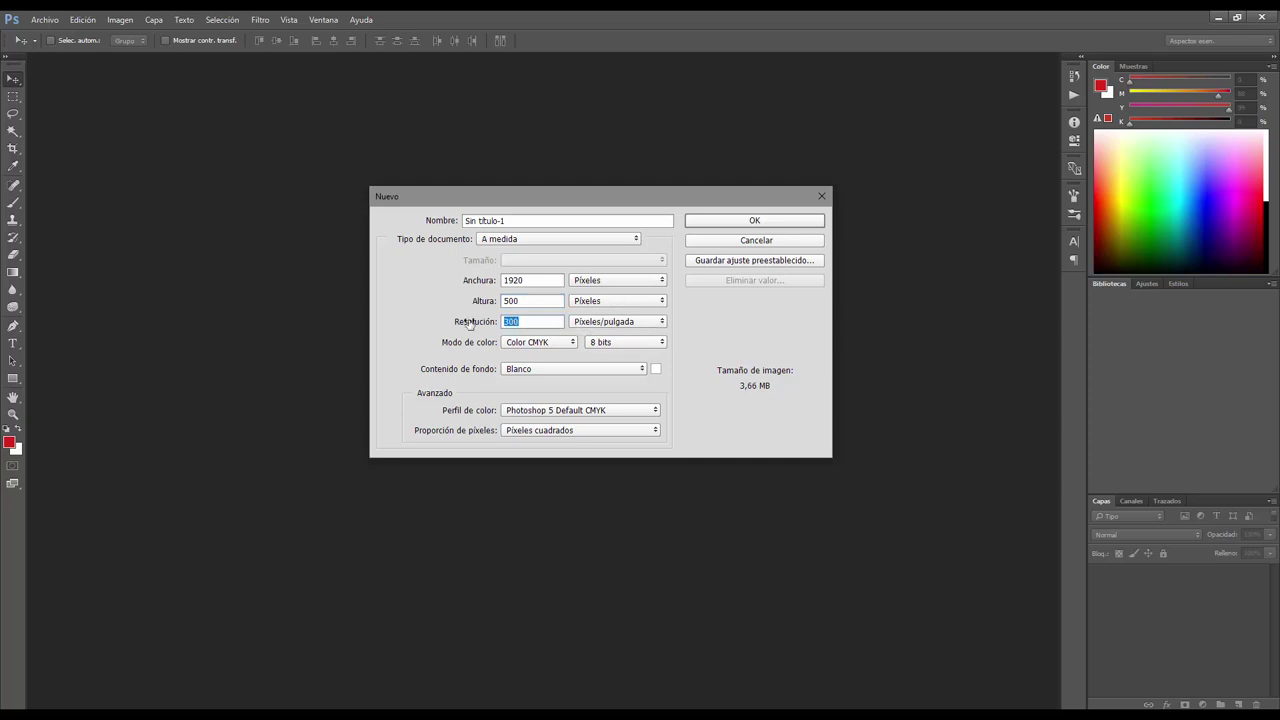
type("96")
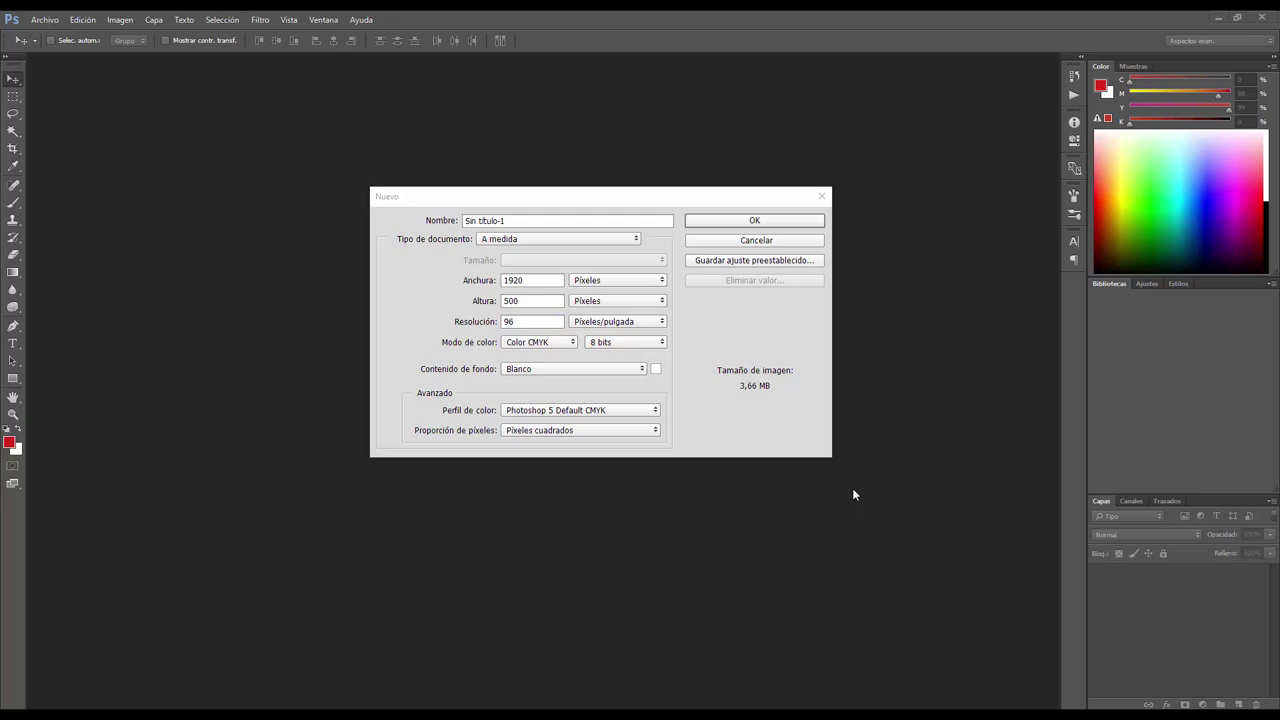
- Choose Color RGB mode and create the document
left_click(544, 347)
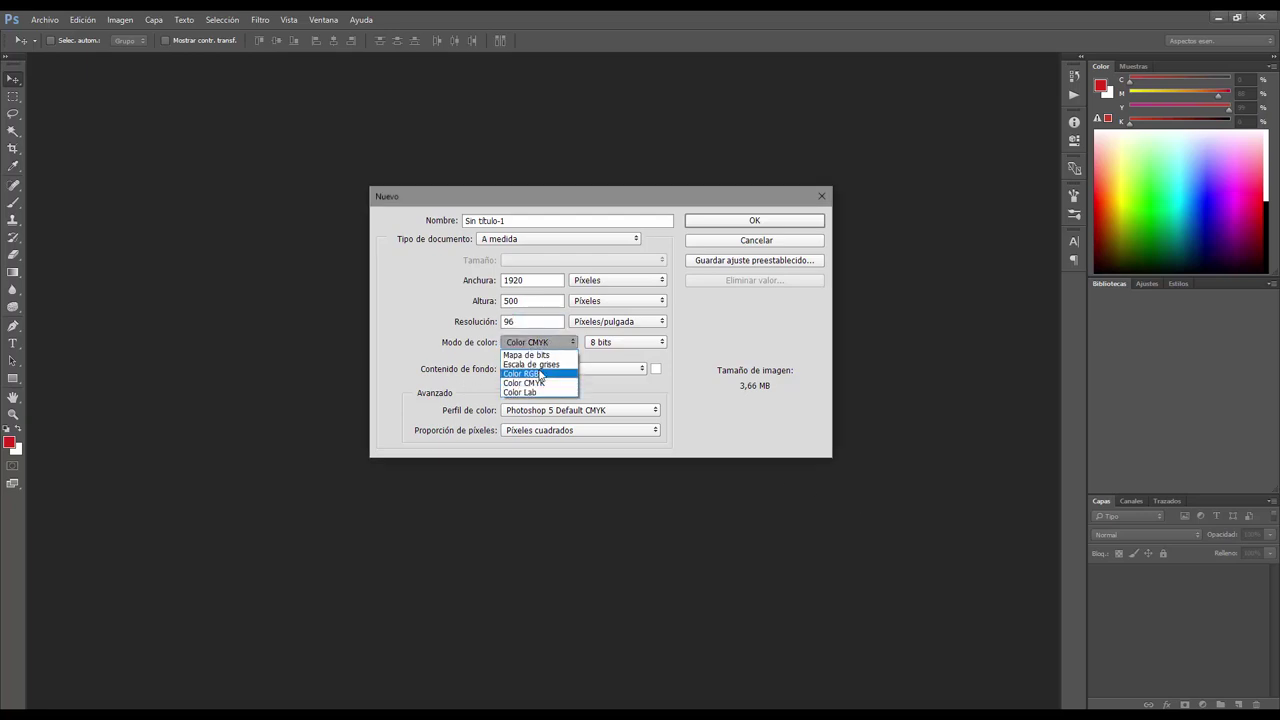
left_click(542, 365)
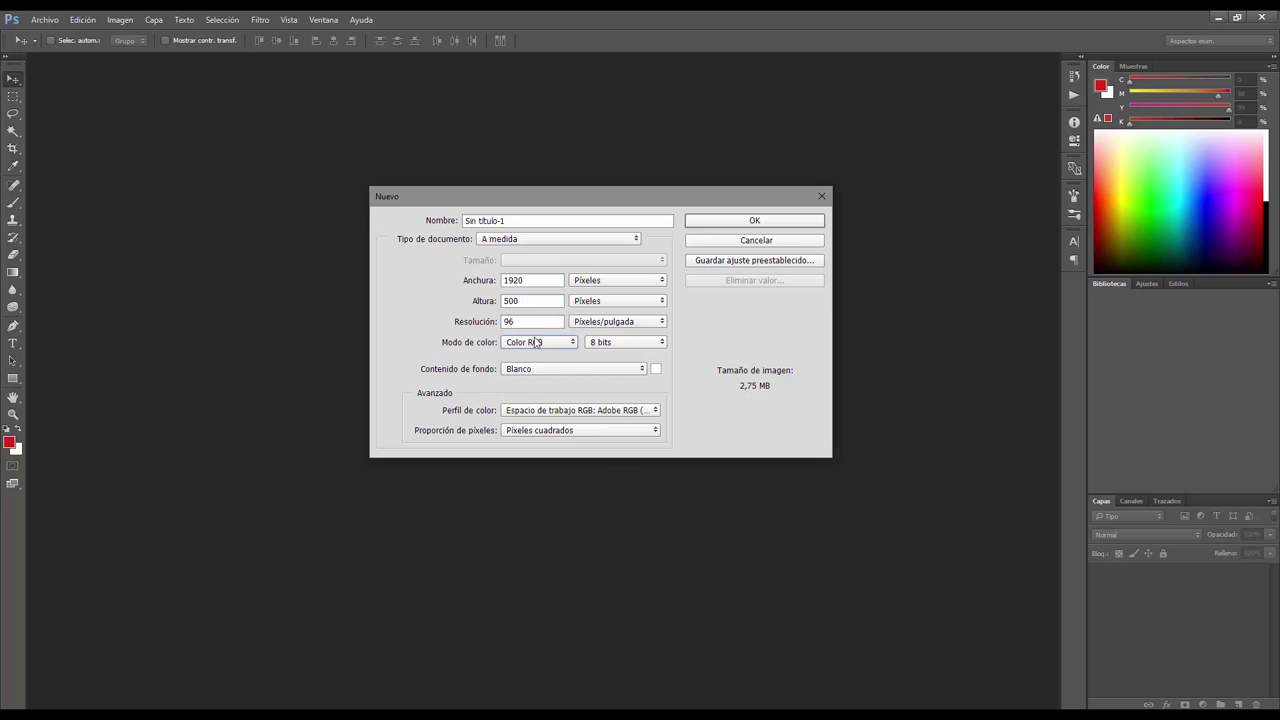
left_click(757, 222)
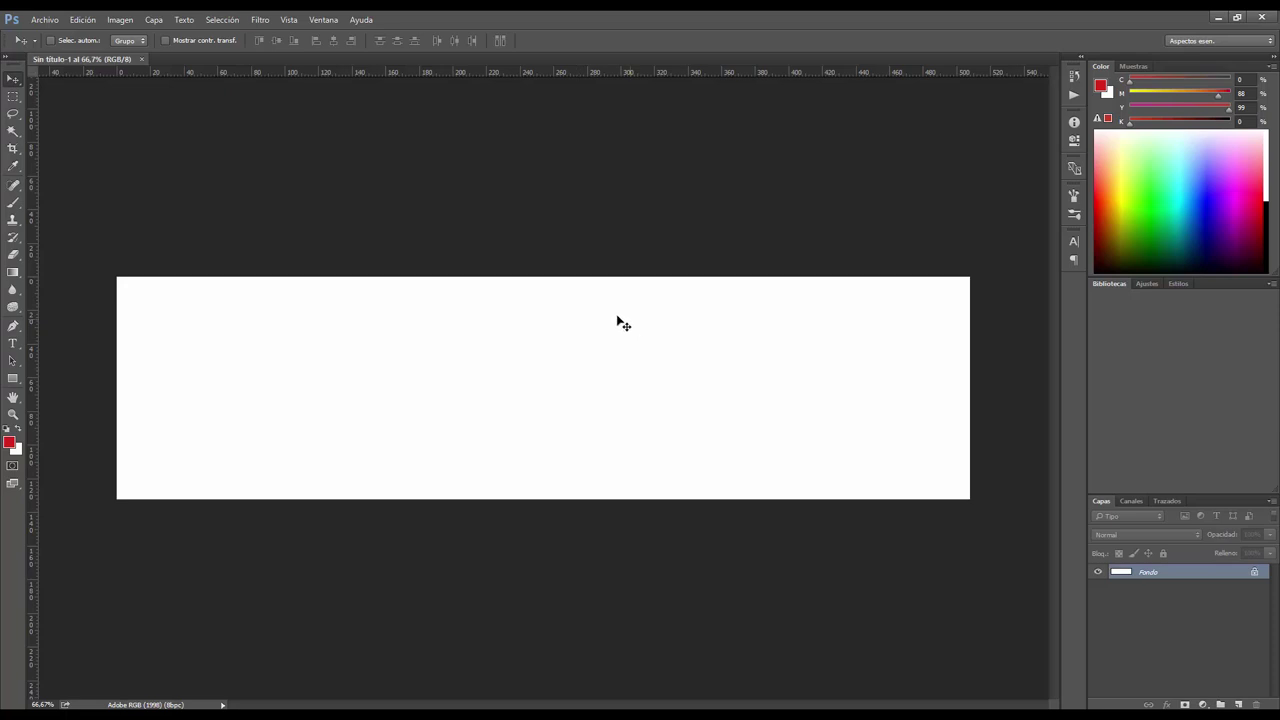
key("alt+Tab")
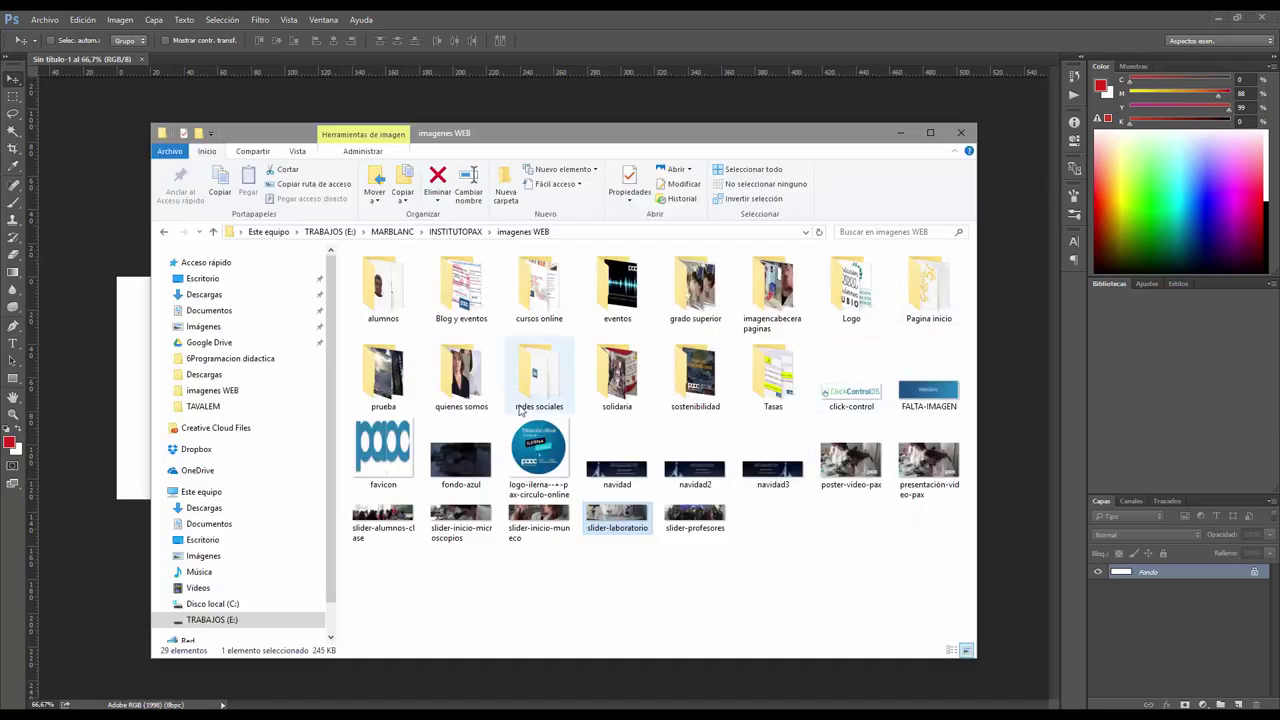
- Open the prueba folder and reposition the explorer window centre-right
double_click(383, 372)
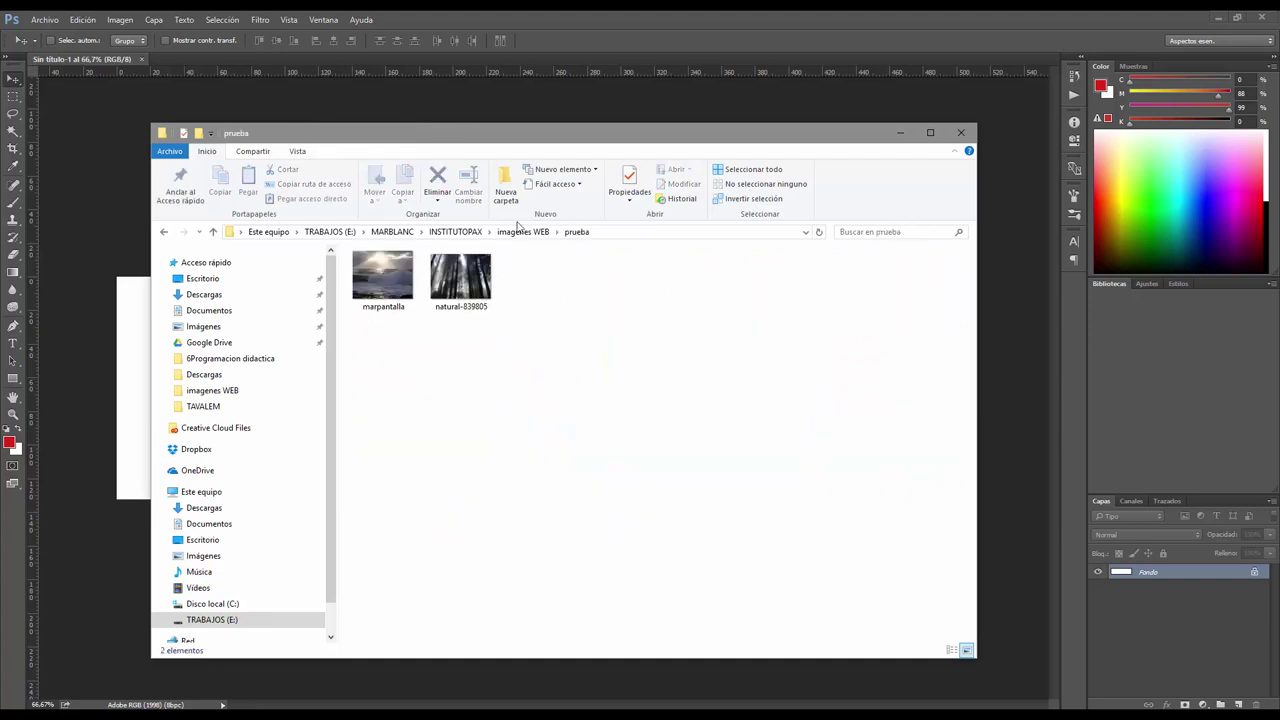
left_click_drag(523, 137, 626, 132)
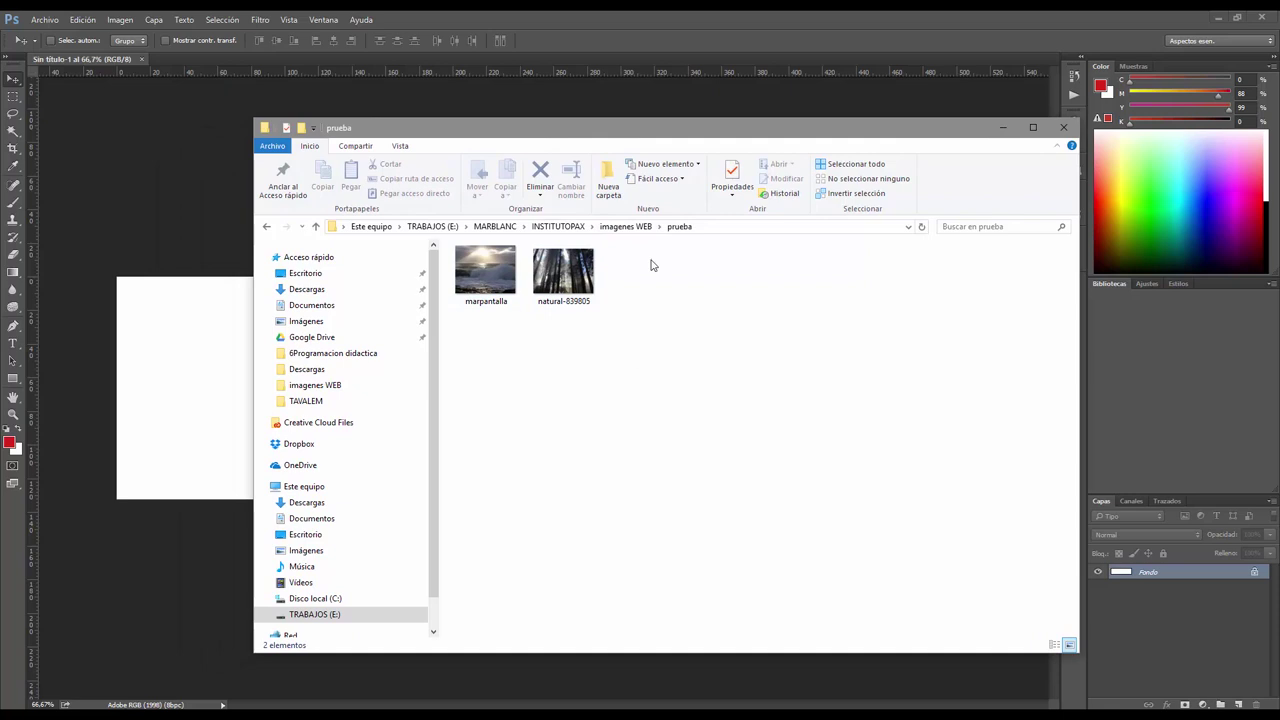
left_click_drag(563, 133, 561, 136)
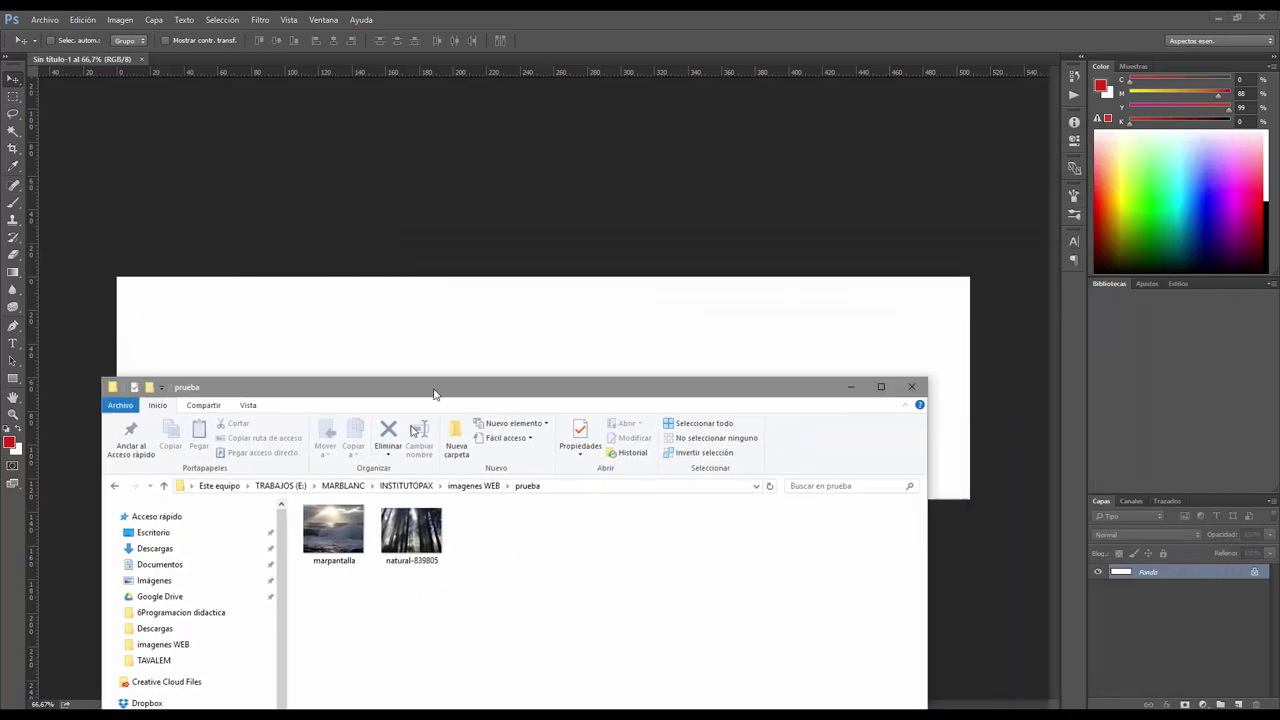
left_click_drag(742, 149, 478, 552)
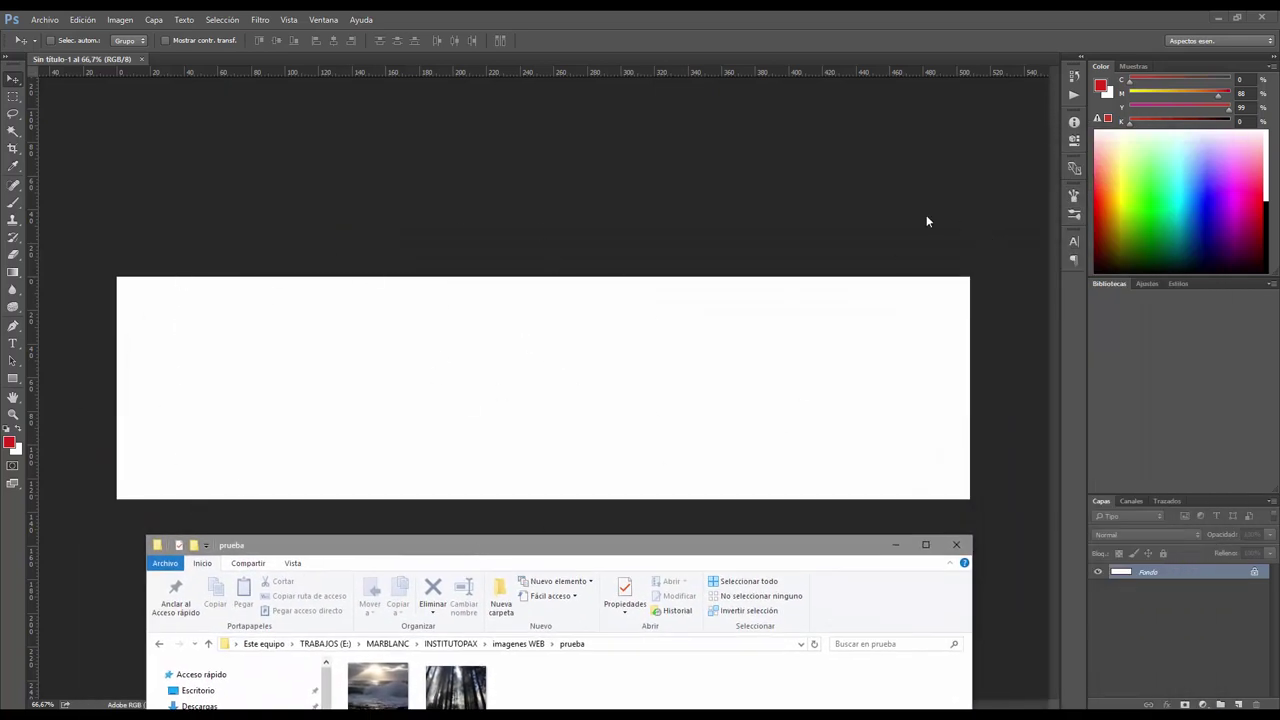
mouse_move(749, 547)
left_mouse_down()
mouse_move(925, 173)
mouse_move(913, 156)
left_mouse_up()
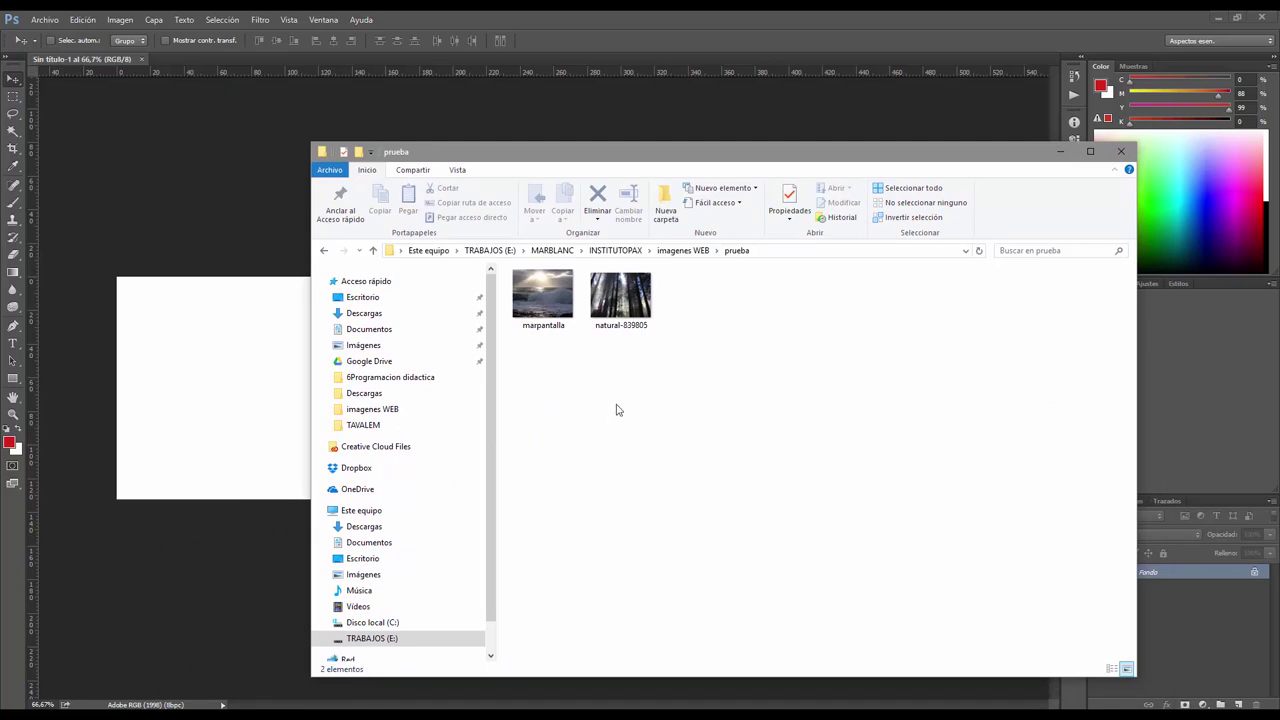
- Open natural-839805.jpg with Adobe Photoshop CC 2015
left_click(620, 296)
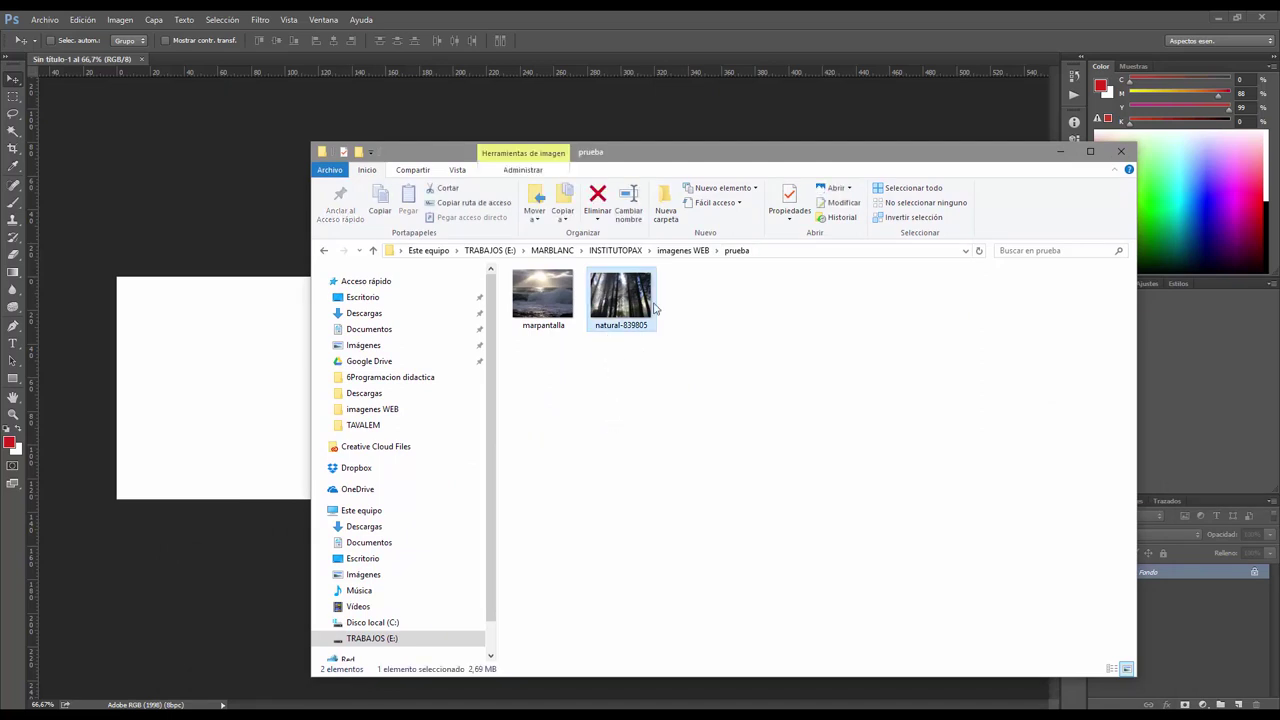
right_click(618, 296)
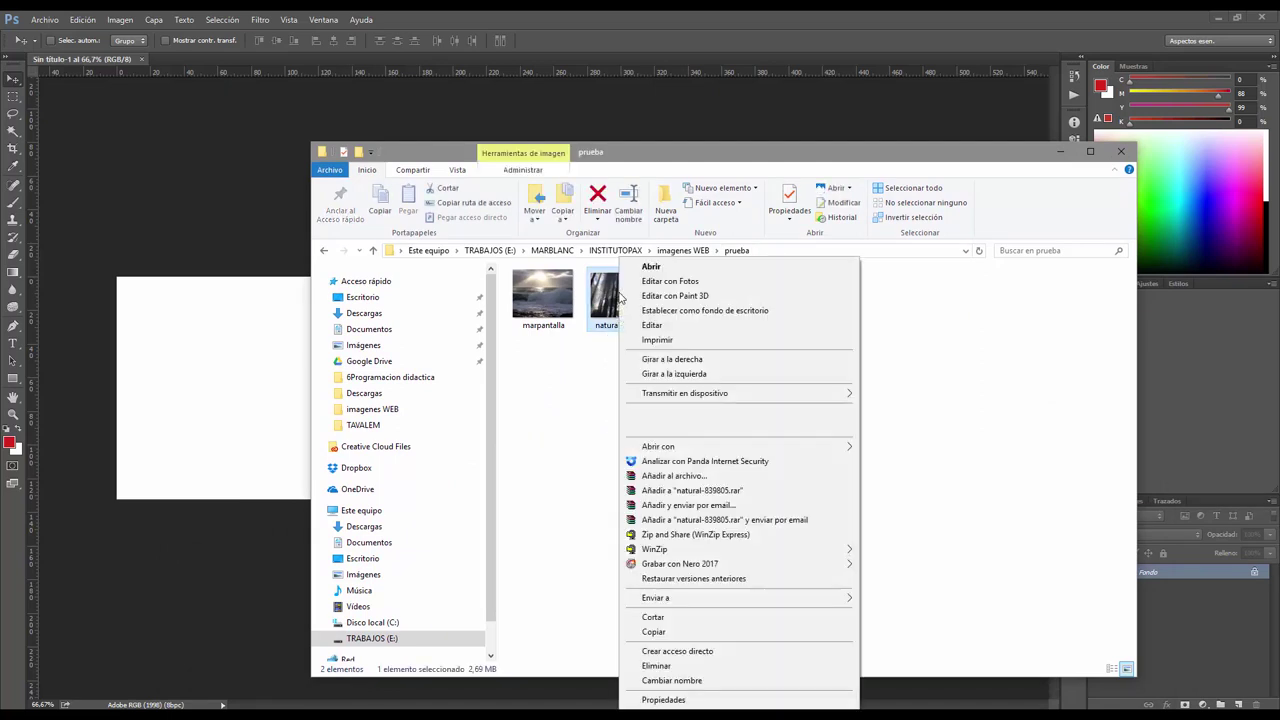
left_click(595, 352)
mouse_move(620, 296)
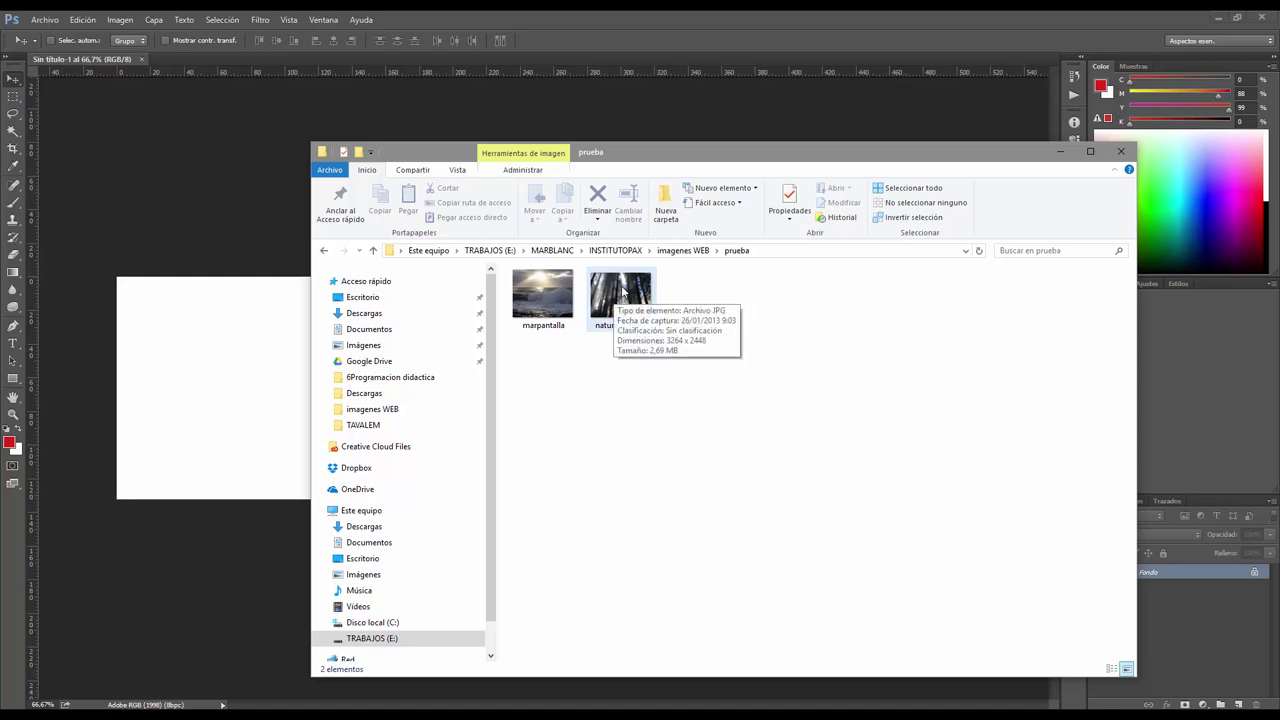
right_click(622, 291)
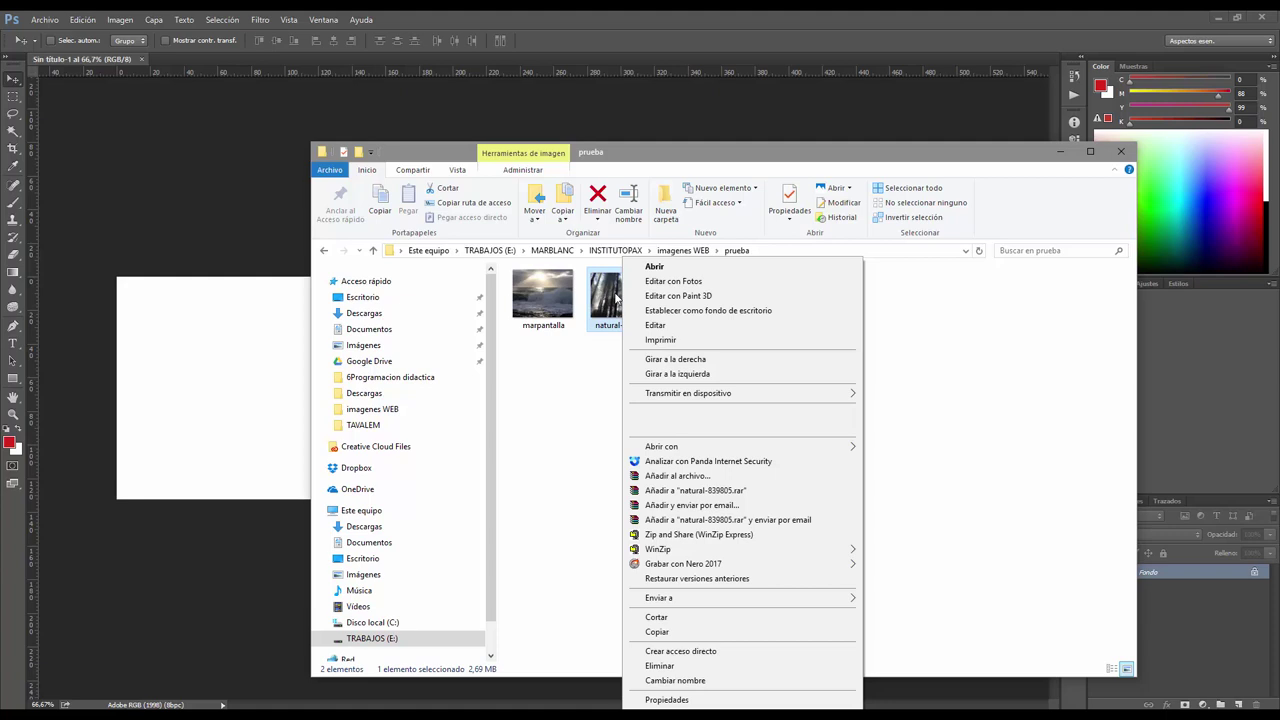
left_click(603, 429)
right_click(610, 262)
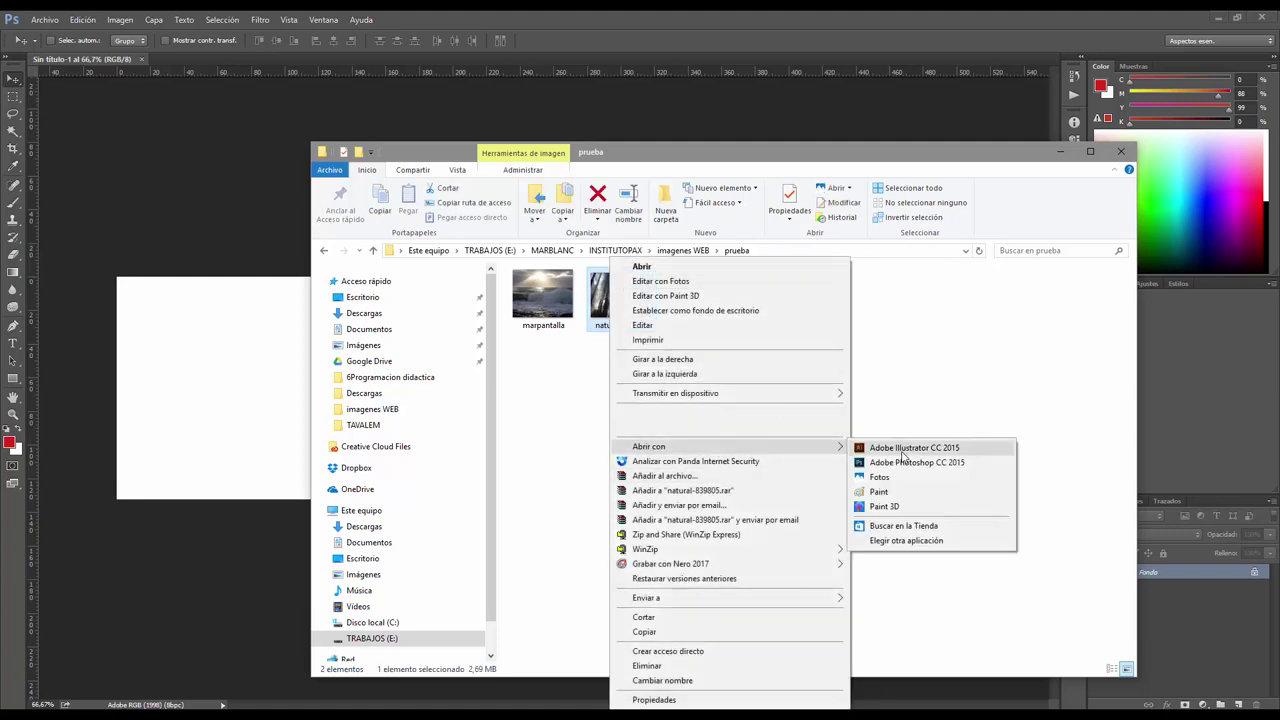
mouse_move(661, 446)
left_click(903, 463)
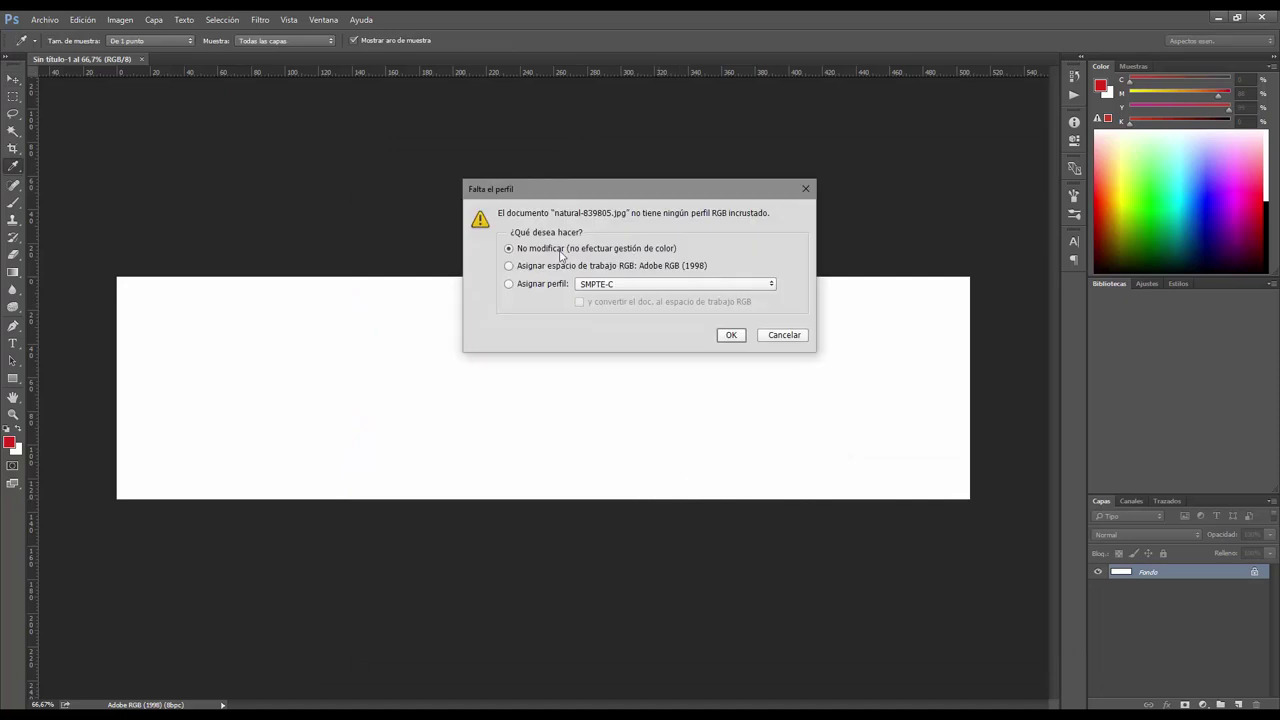
- Open the photo with its colour profile unchanged and compare the two document tabs
left_click(735, 338)
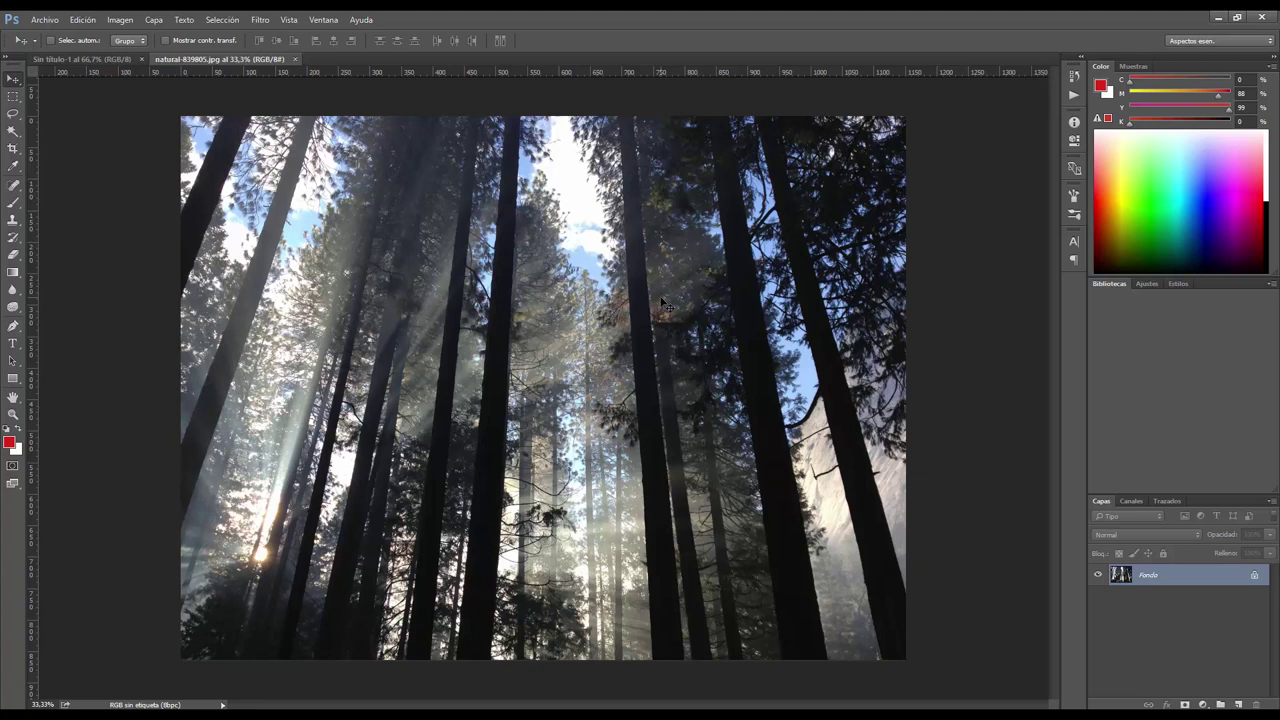
left_click(84, 59)
left_click(194, 60)
left_click(89, 60)
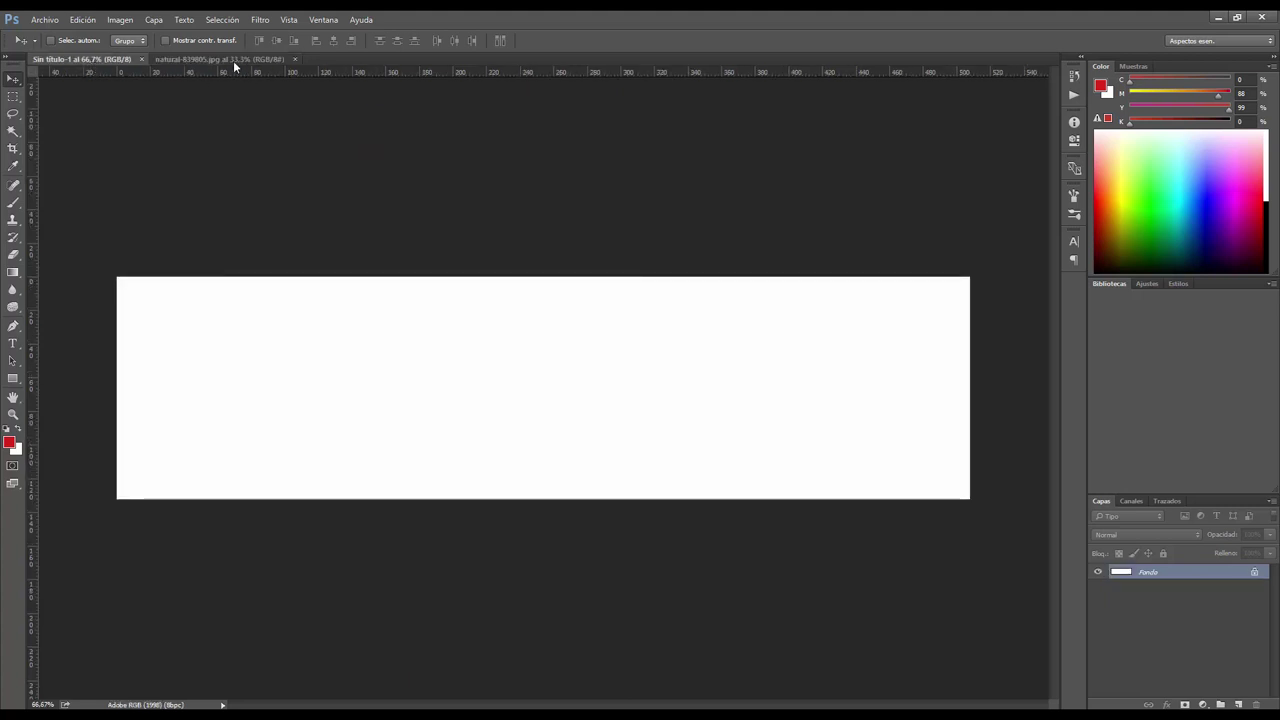
left_click(233, 60)
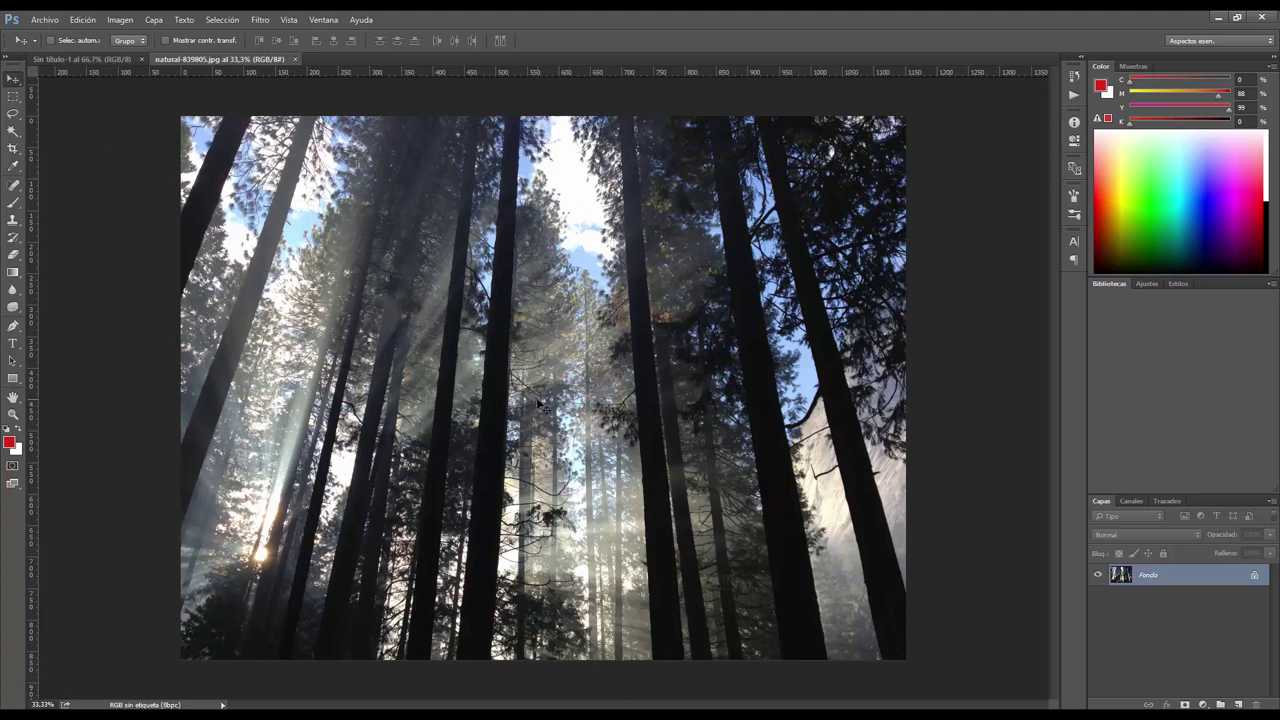
- Drag the forest photo onto the Sin título-1 banner as Capa 1
left_click_drag(538, 400, 92, 62)
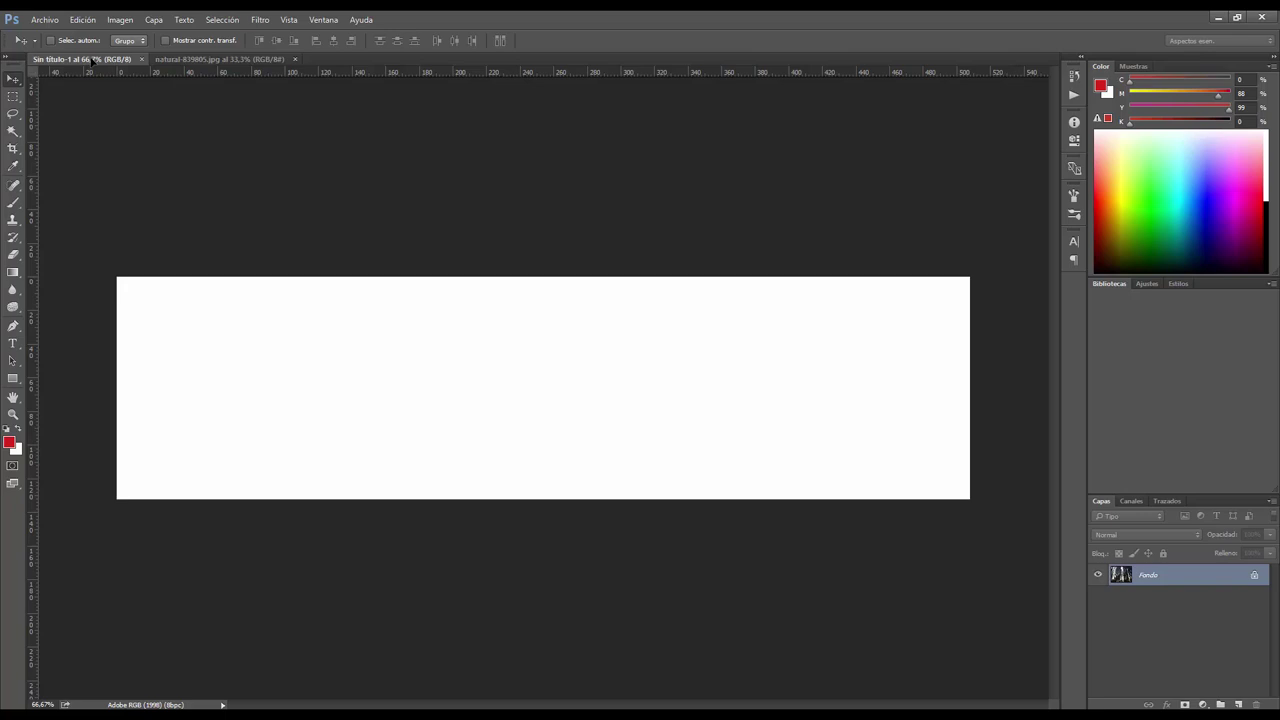
mouse_move(92, 62)
left_mouse_down()
mouse_move(381, 381)
mouse_move(538, 404)
left_mouse_up()
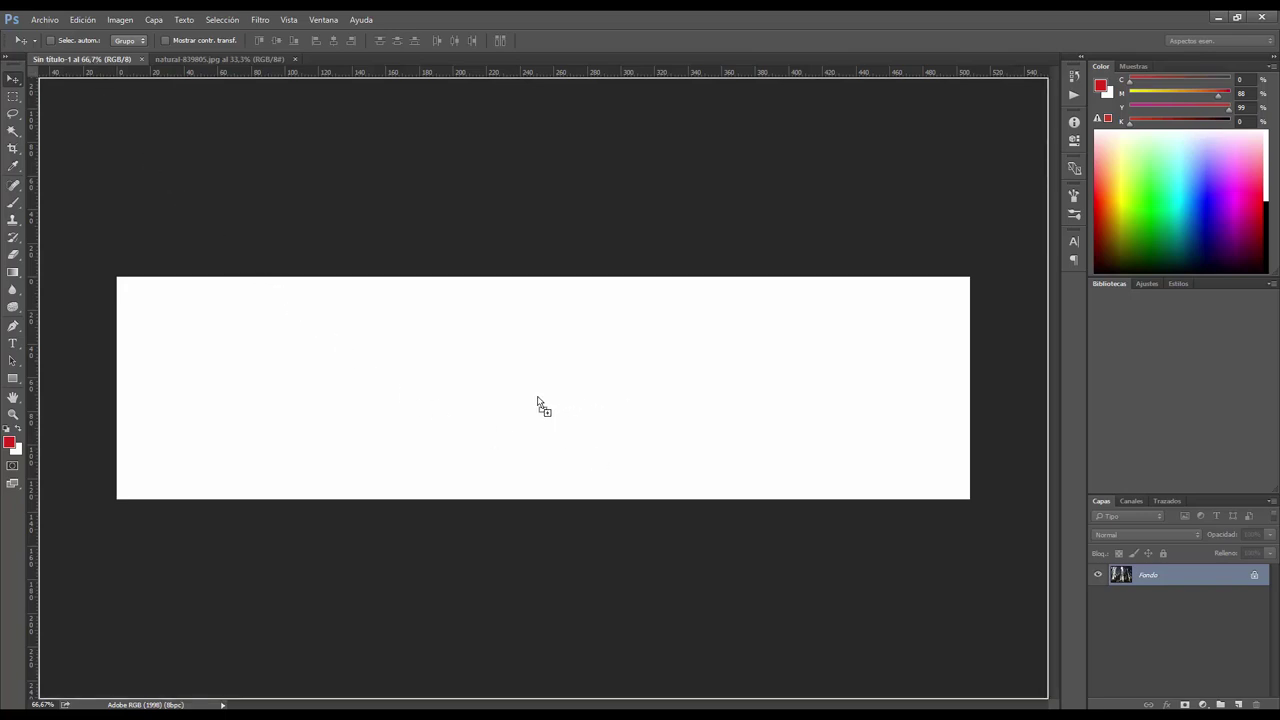
mouse_move(537, 398)
left_mouse_down()
mouse_move(502, 211)
mouse_move(639, 226)
mouse_move(610, 218)
left_mouse_up()
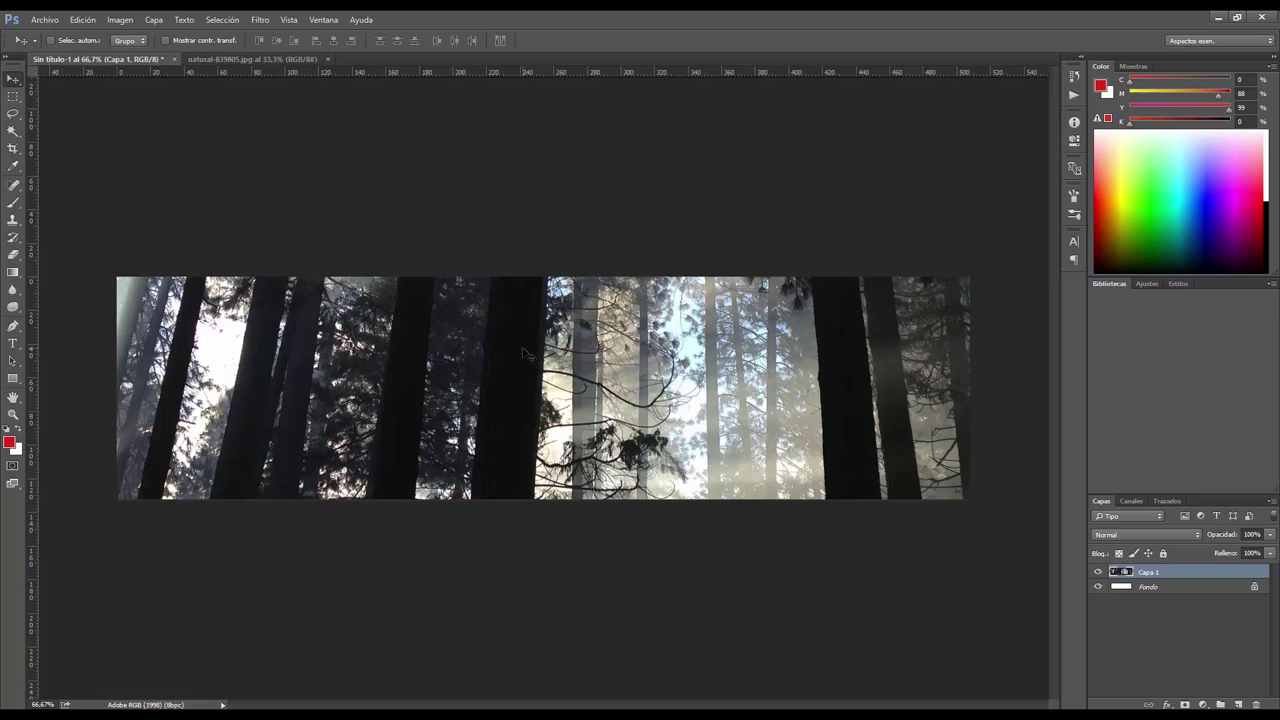
- Scale the forest layer, shift it slightly down-left, and apply the transform
scroll(525, 353, "down", 1)
scroll(525, 353, "down", 1)
scroll(525, 353, "down", 3)
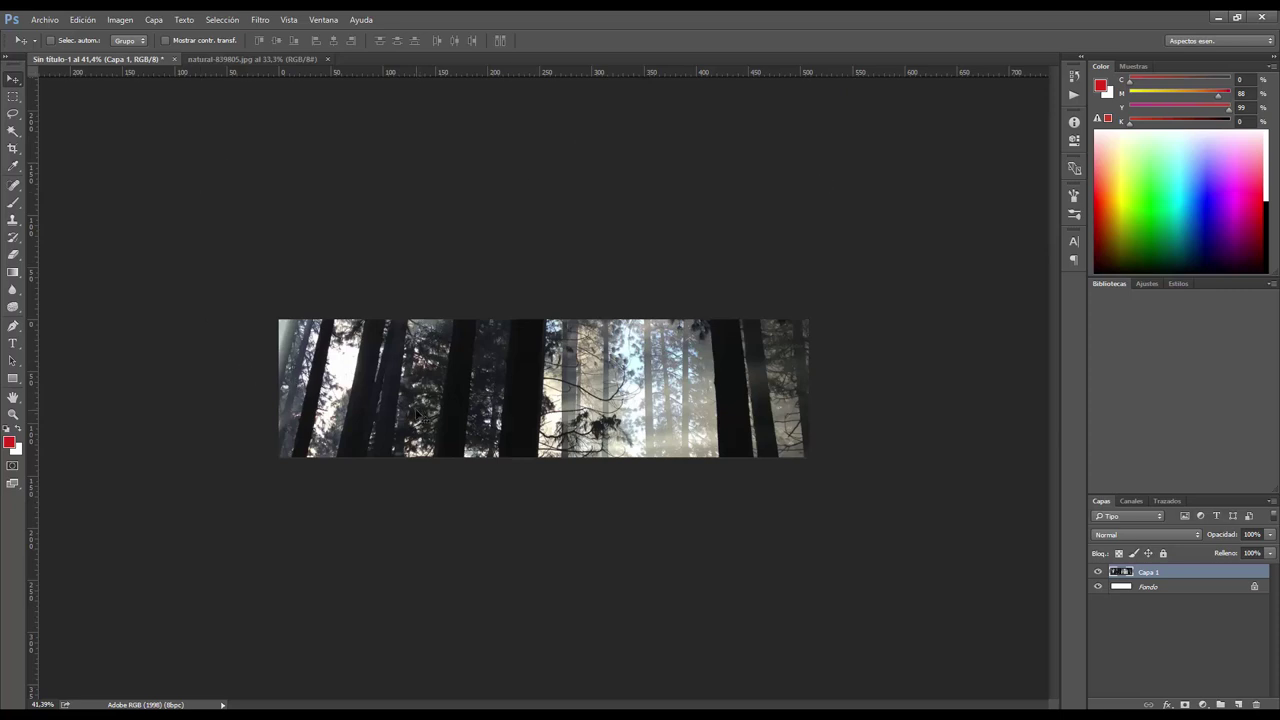
left_click(82, 20)
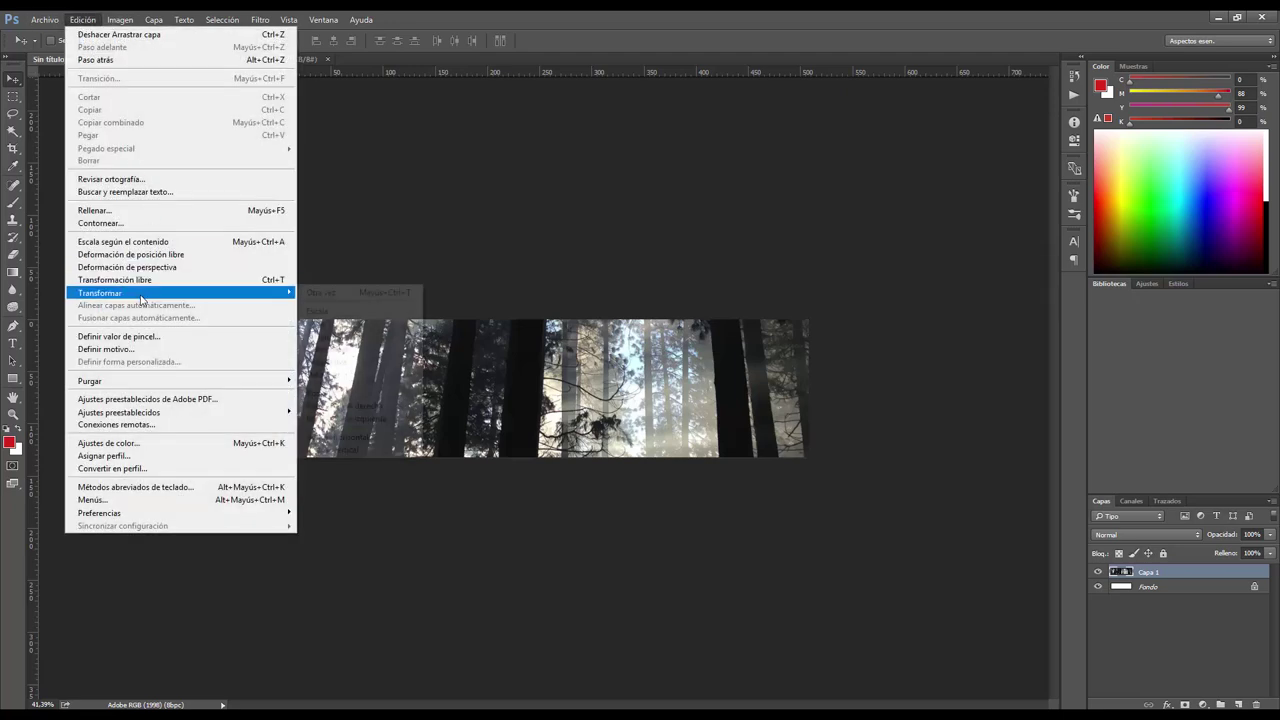
left_click(340, 309)
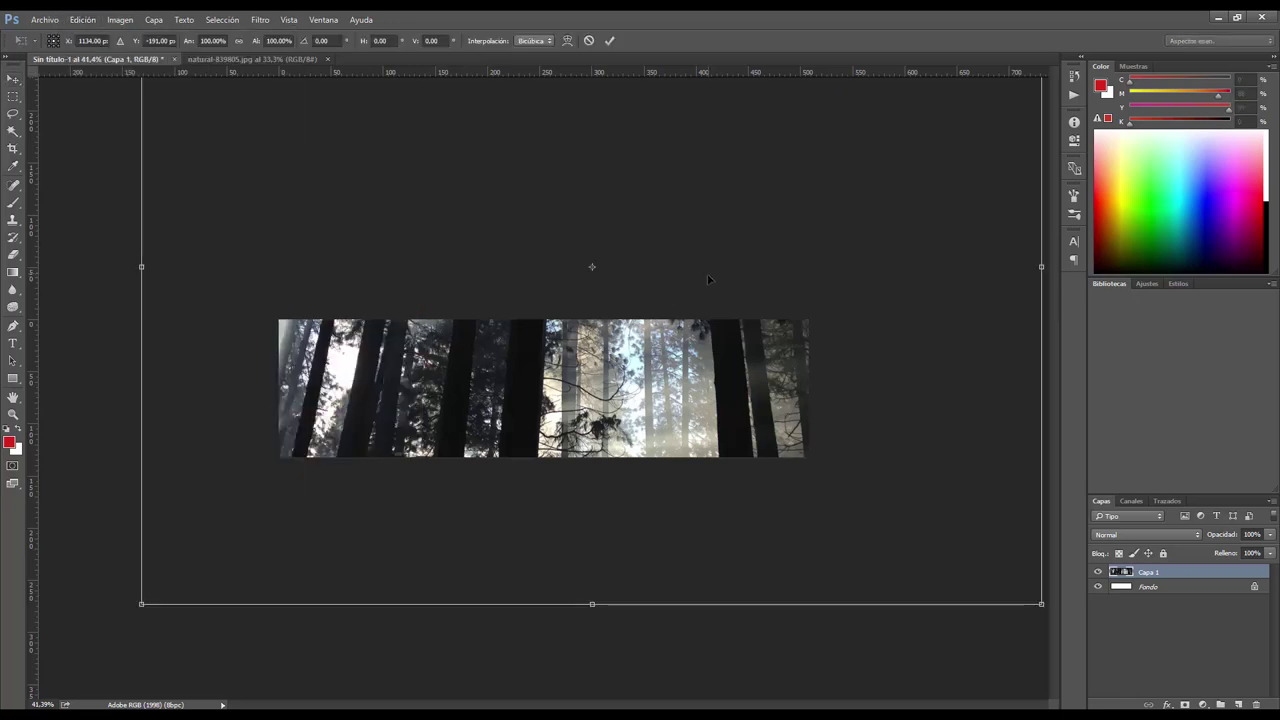
key("ctrl+minus")
key("ctrl+minus")
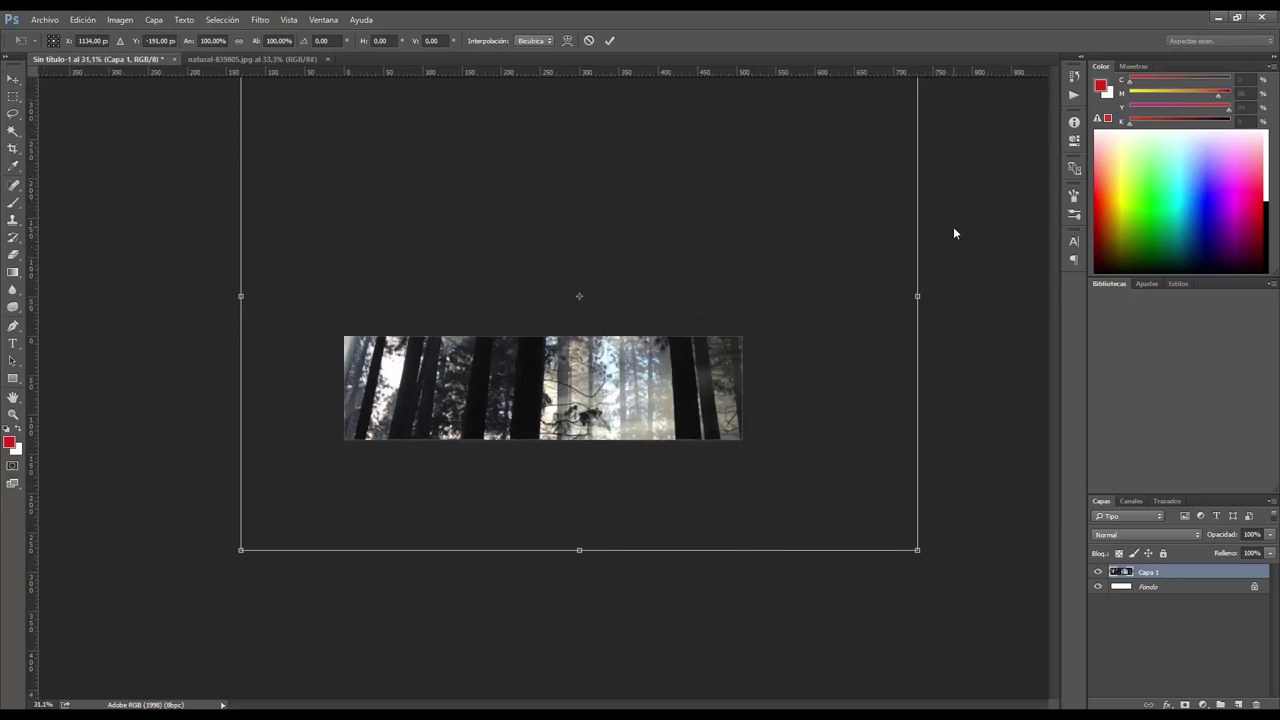
left_click_drag(601, 180, 563, 244)
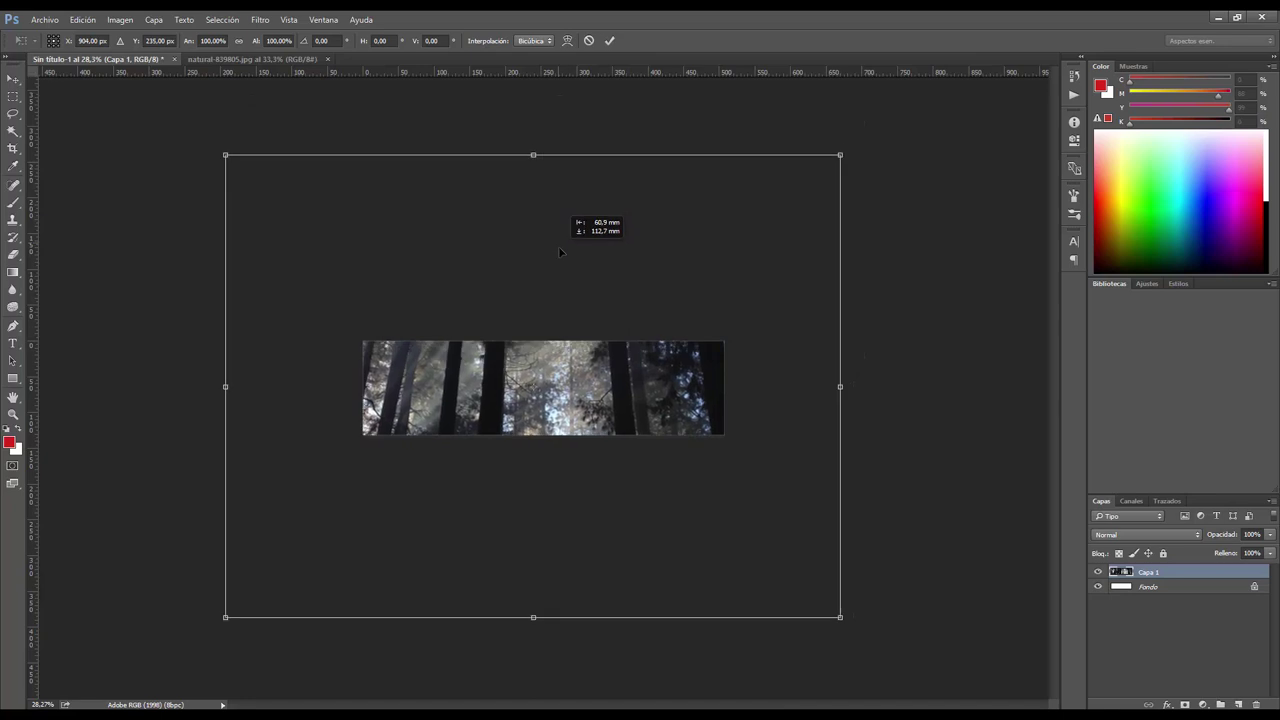
left_click_drag(563, 244, 570, 249)
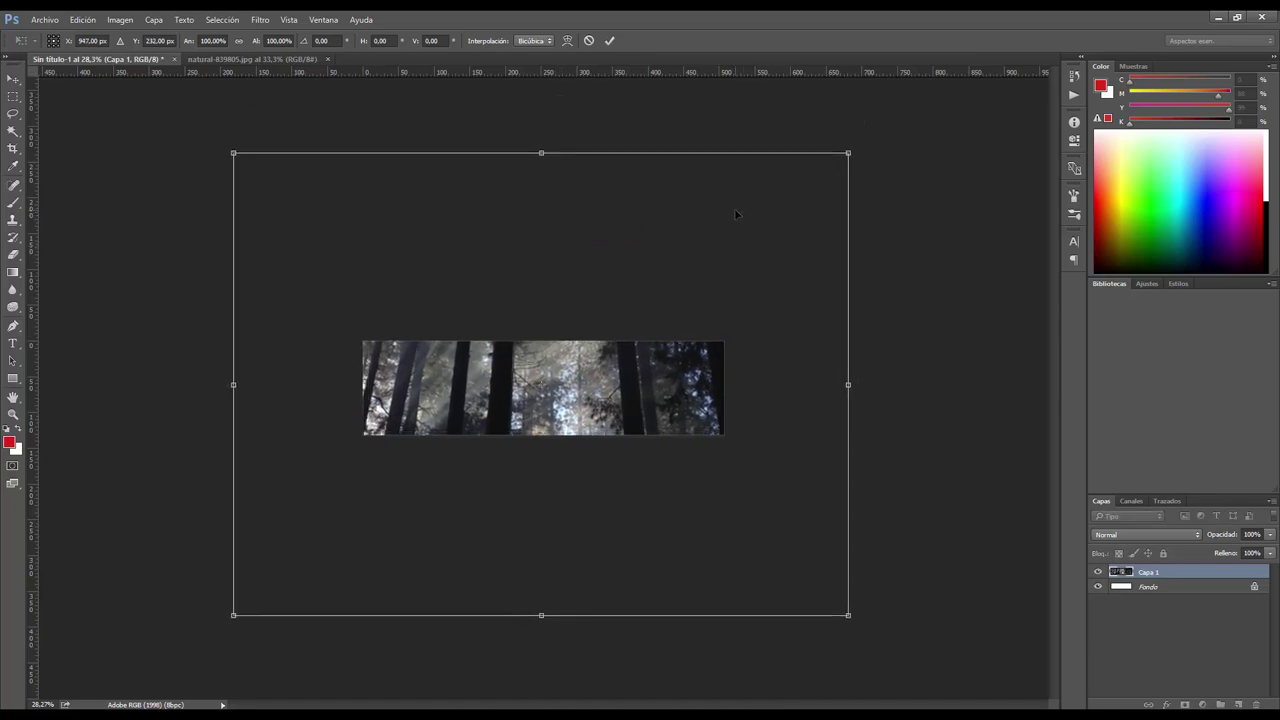
key("Return")
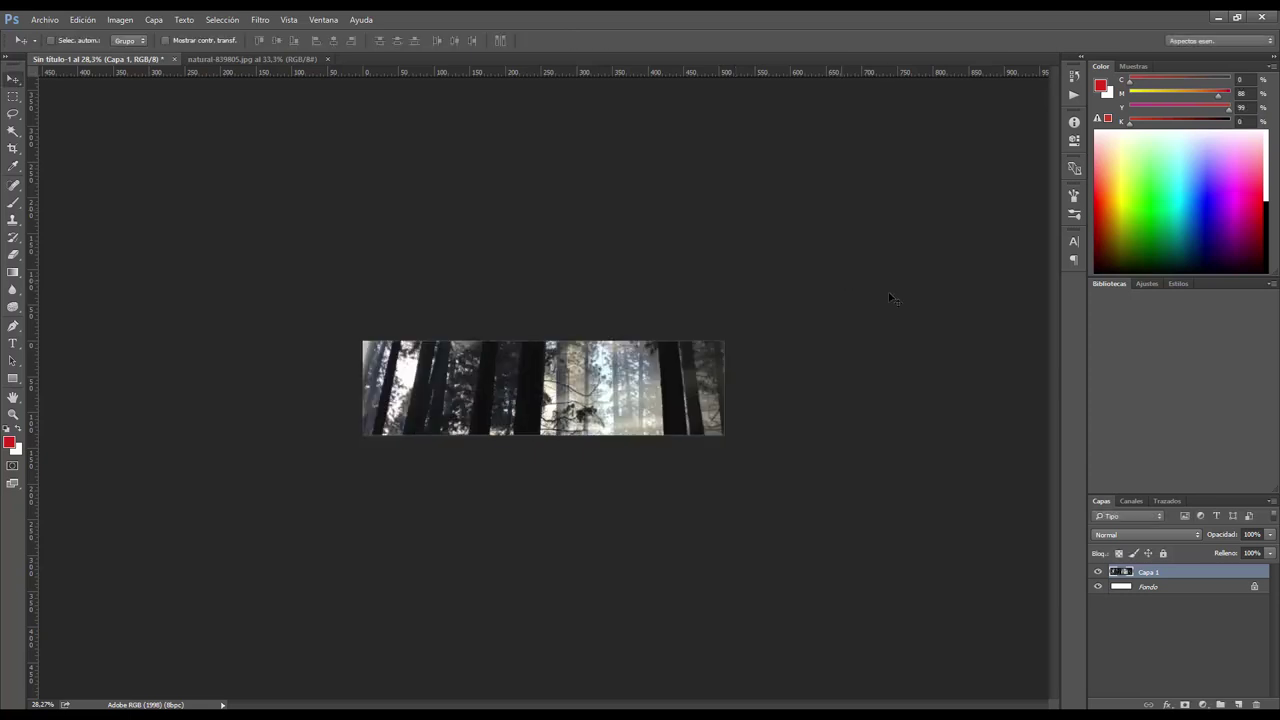
- Delete Capa 1 and start dragging the forest photo onto the banner again
mouse_move(1150, 572)
left_mouse_down()
mouse_move(1241, 638)
mouse_move(1256, 704)
left_mouse_up()
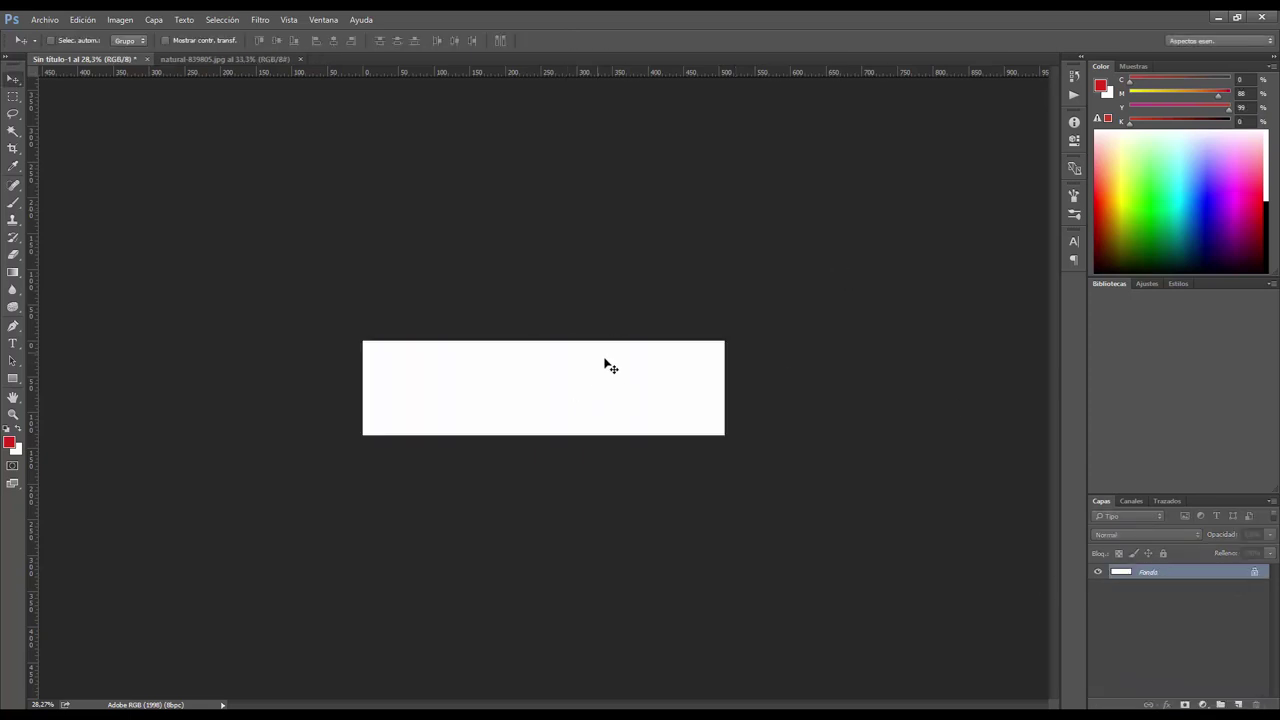
left_click(232, 58)
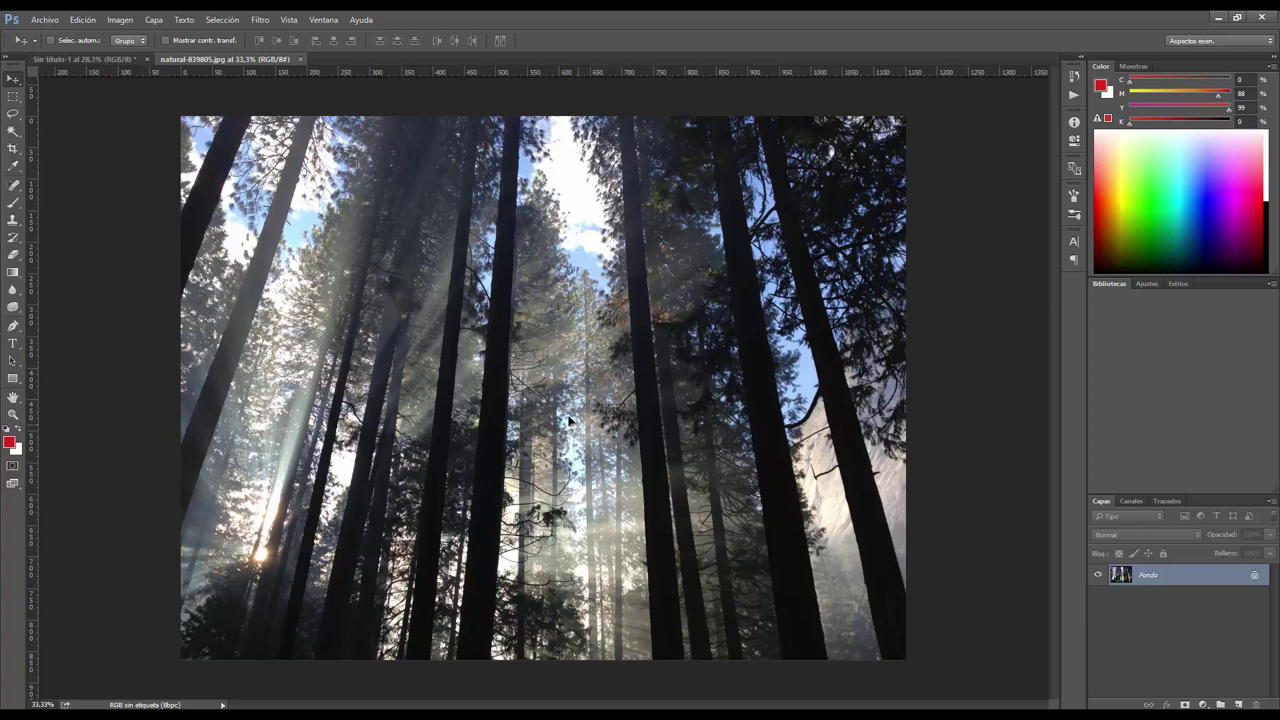
left_click(86, 60)
left_click_drag(86, 62, 135, 234)
left_click_drag(443, 480, 527, 401)
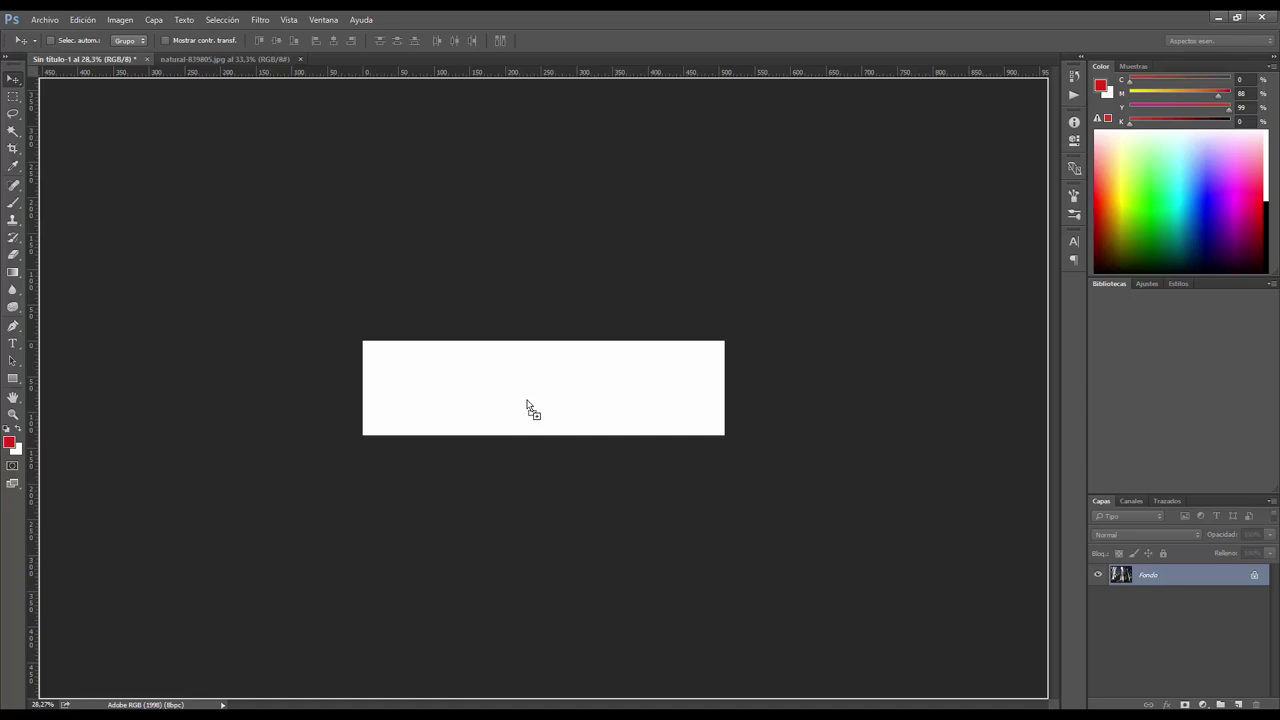
- Drop the forest photo onto the banner canvas as Capa 1
left_click_drag(527, 401, 523, 397)
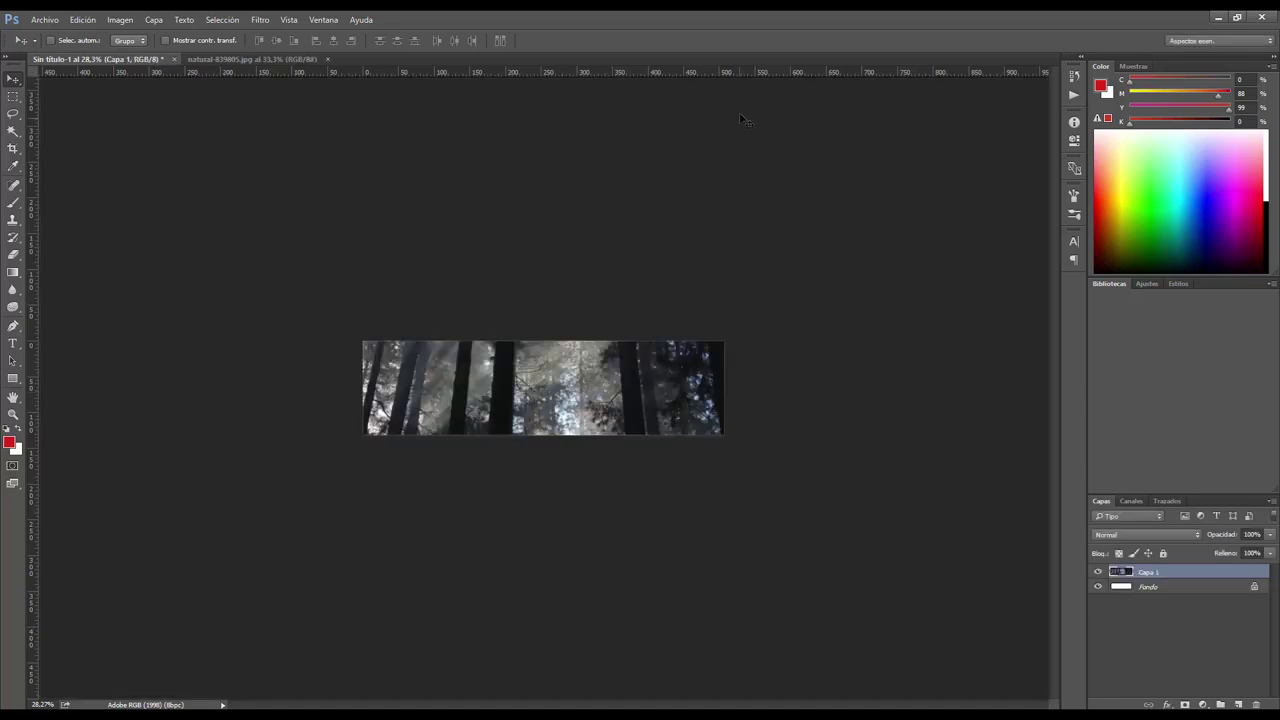
left_click(79, 21)
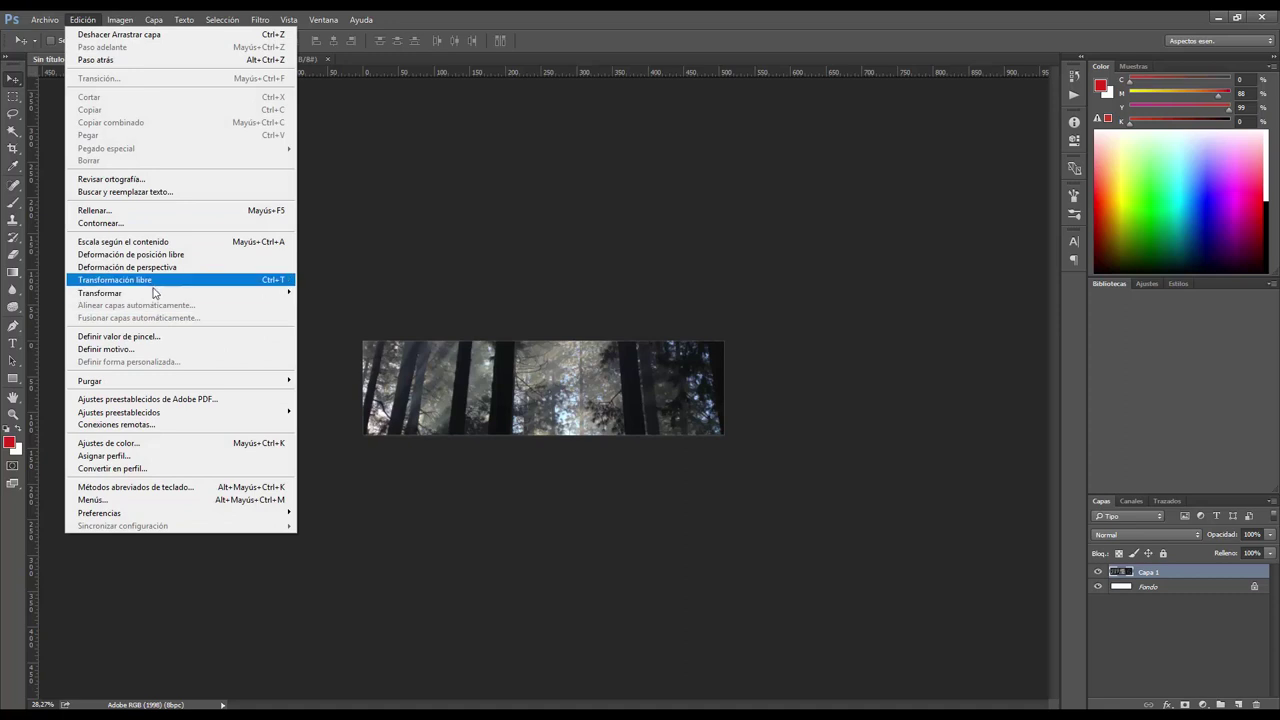
- Scale the forest layer, moving it and dragging a corner handle out and back
mouse_move(100, 293)
left_click(355, 313)
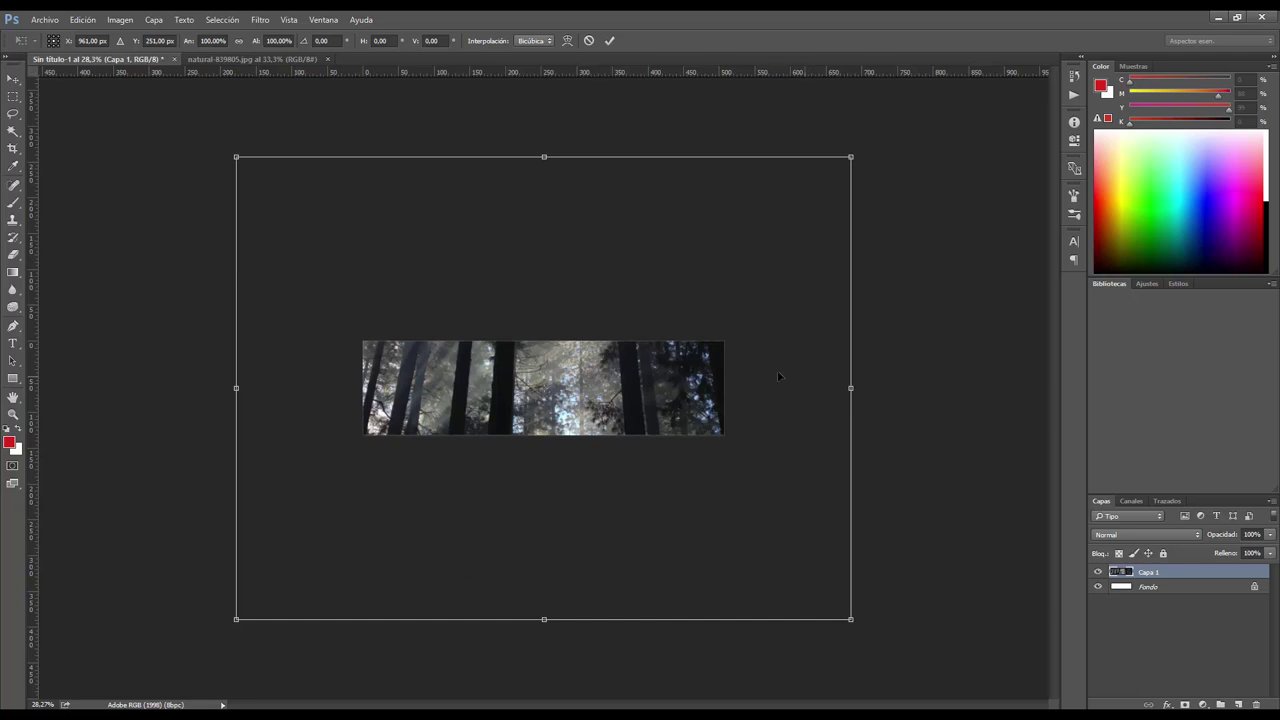
mouse_move(590, 383)
left_mouse_down()
mouse_move(686, 498)
mouse_move(591, 347)
mouse_move(600, 418)
mouse_move(596, 400)
left_mouse_up()
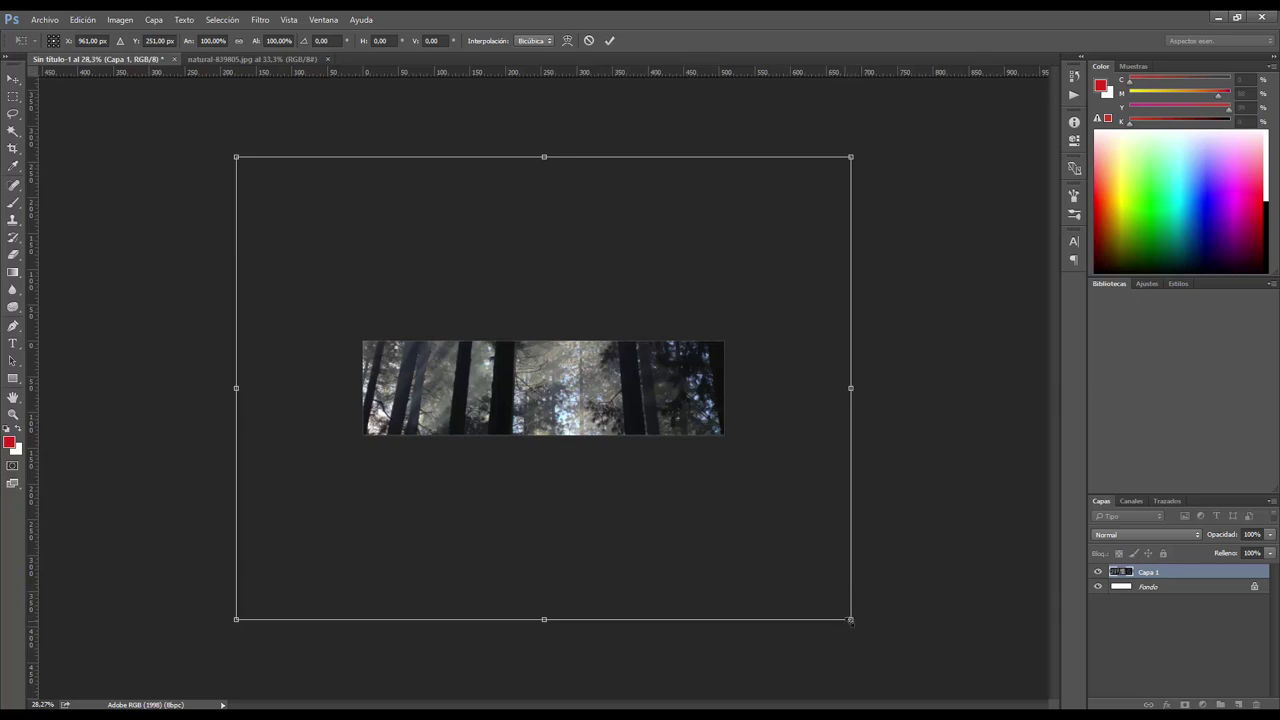
left_click_drag(856, 607, 907, 420)
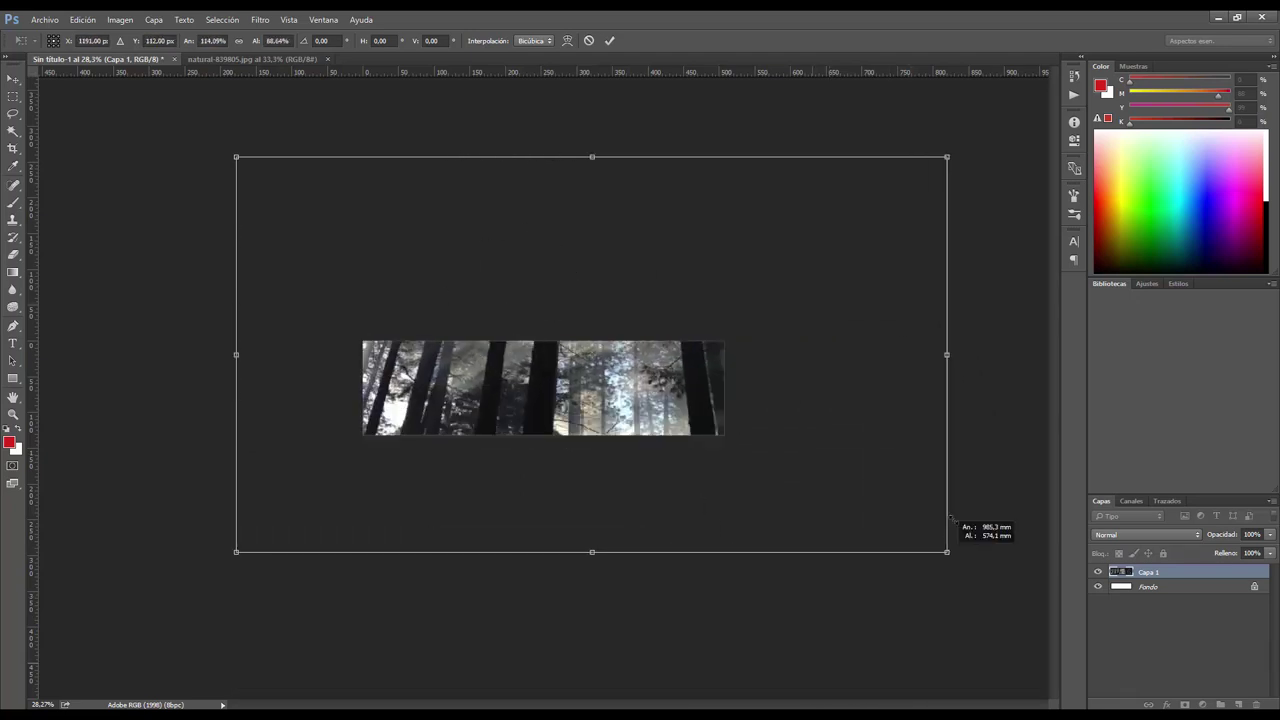
left_click_drag(907, 420, 858, 606)
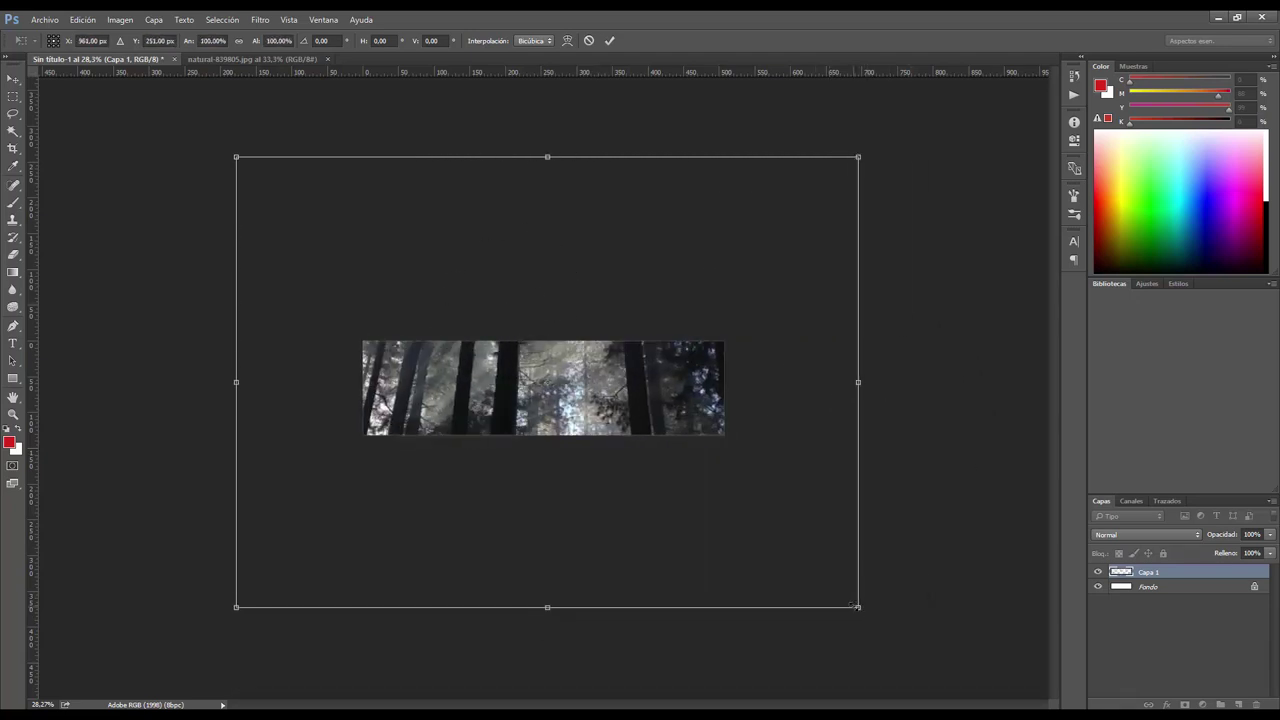
- Shrink the forest layer to about 60%, re-centre it on the banner, and apply
key("ctrl+z")
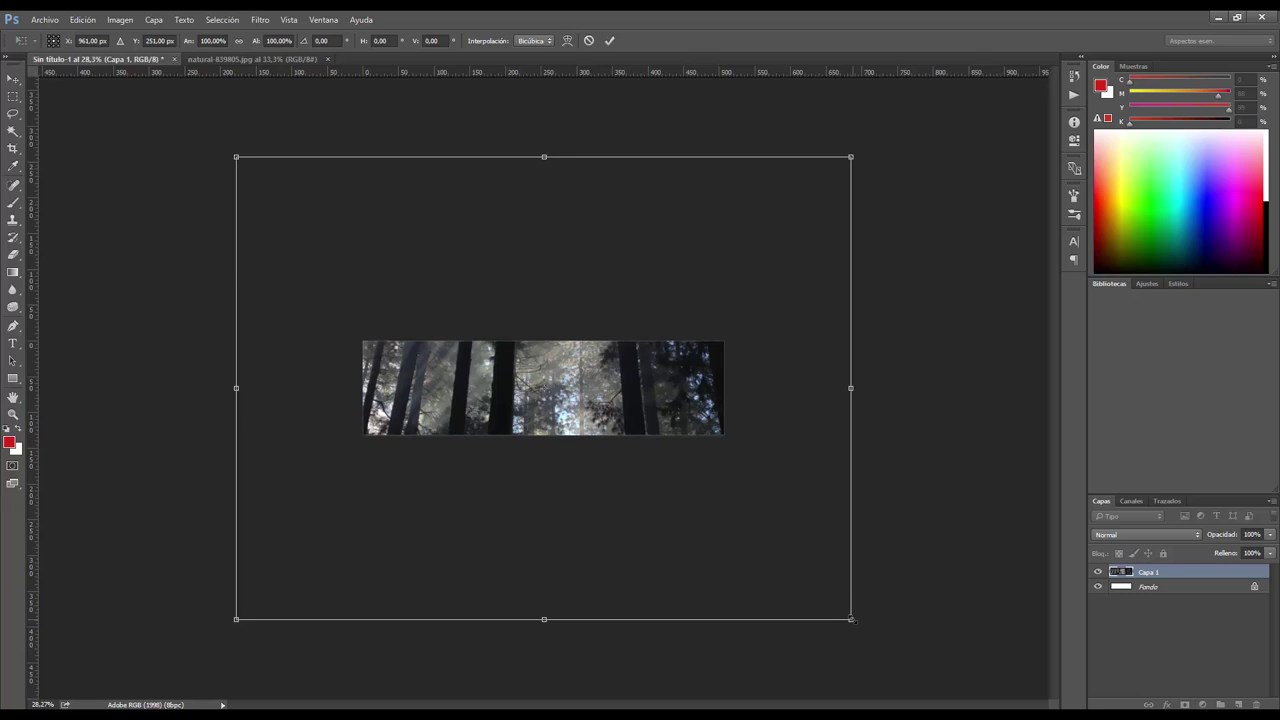
mouse_move(851, 619)
left_mouse_down()
mouse_move(573, 428)
mouse_move(399, 280)
mouse_move(718, 519)
mouse_move(610, 432)
mouse_move(673, 486)
left_mouse_up()
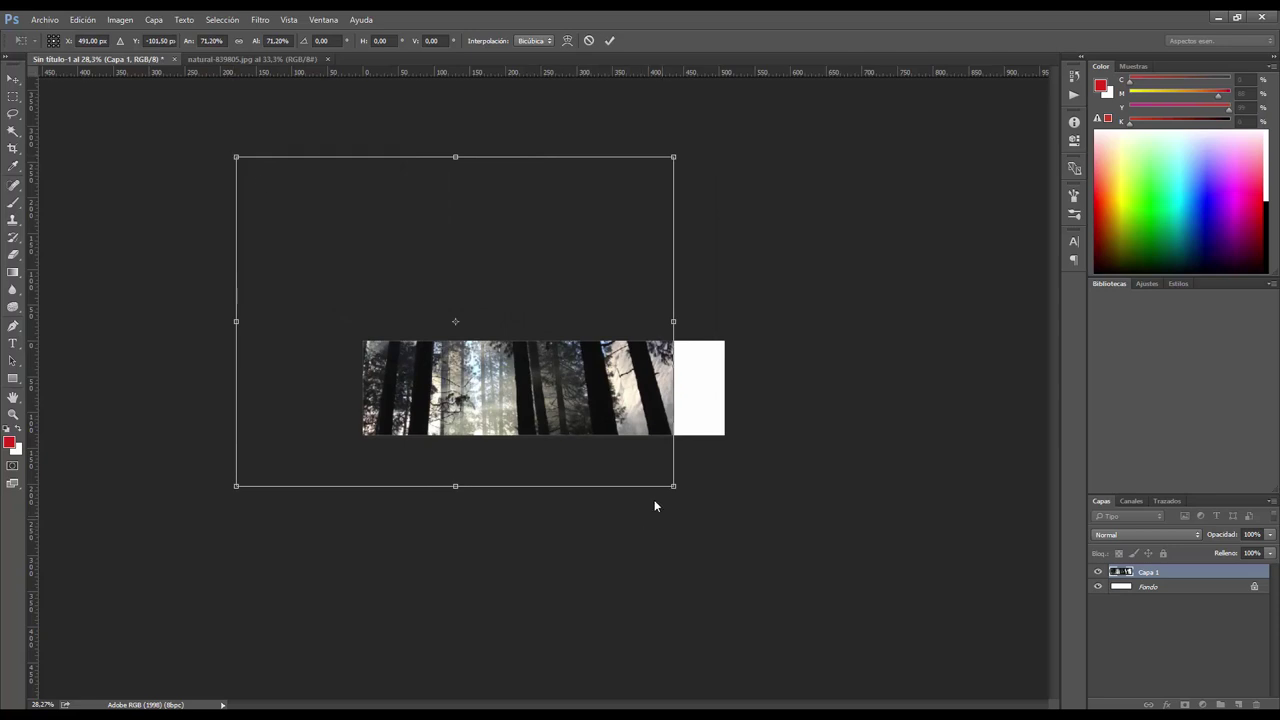
mouse_move(673, 486)
left_mouse_down()
mouse_move(574, 404)
mouse_move(823, 628)
left_mouse_up()
key("ctrl+z")
key("ctrl+z")
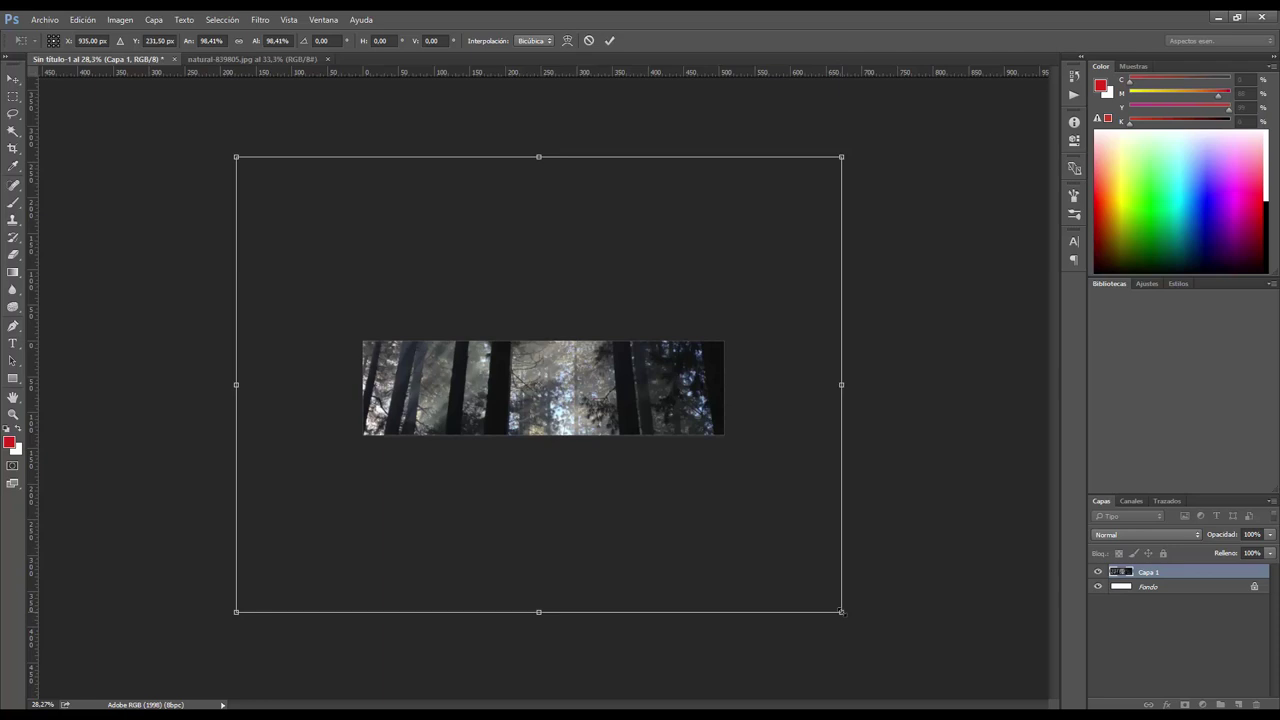
mouse_move(842, 612)
left_mouse_down()
mouse_move(800, 564)
mouse_move(729, 524)
left_mouse_up()
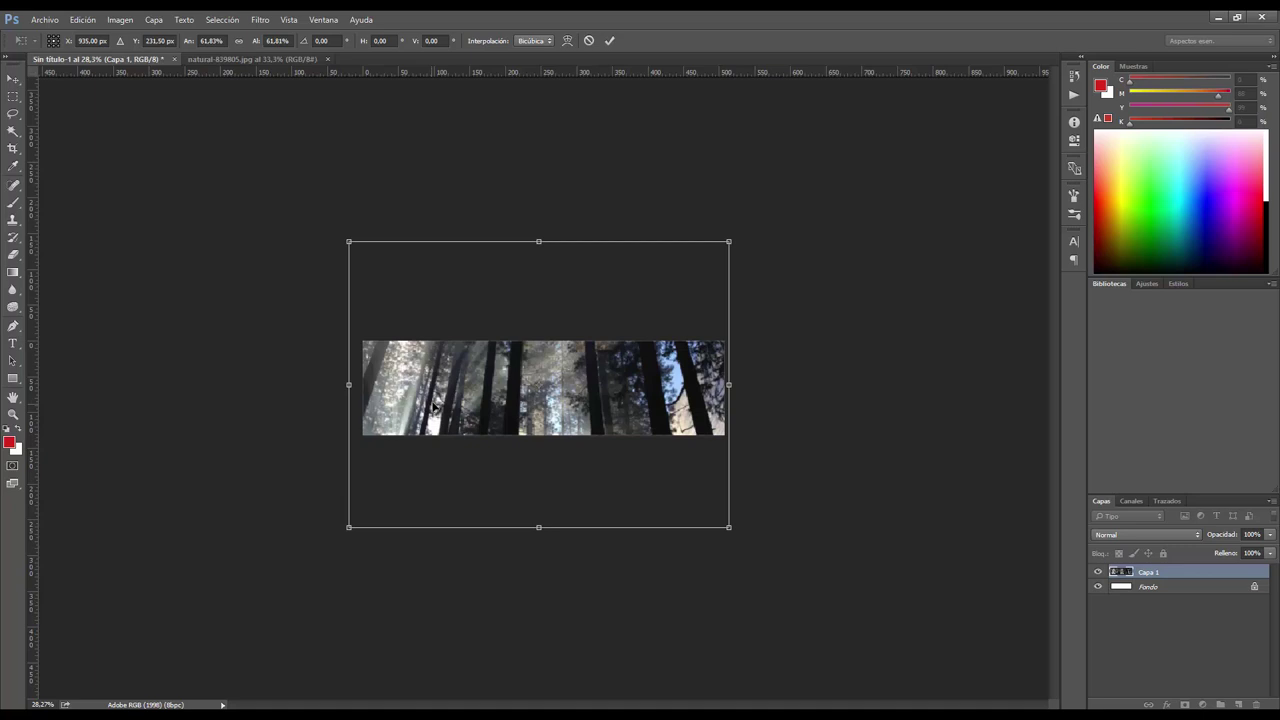
left_click_drag(433, 404, 438, 403)
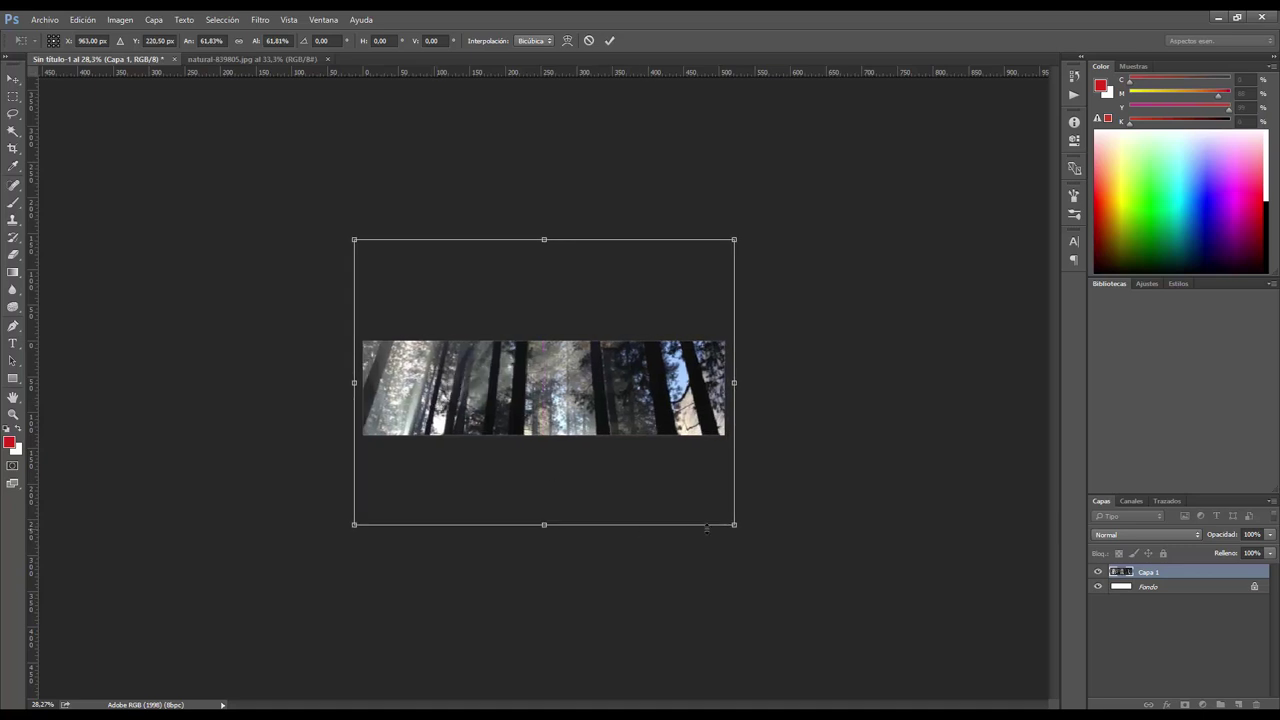
left_click_drag(735, 525, 729, 521)
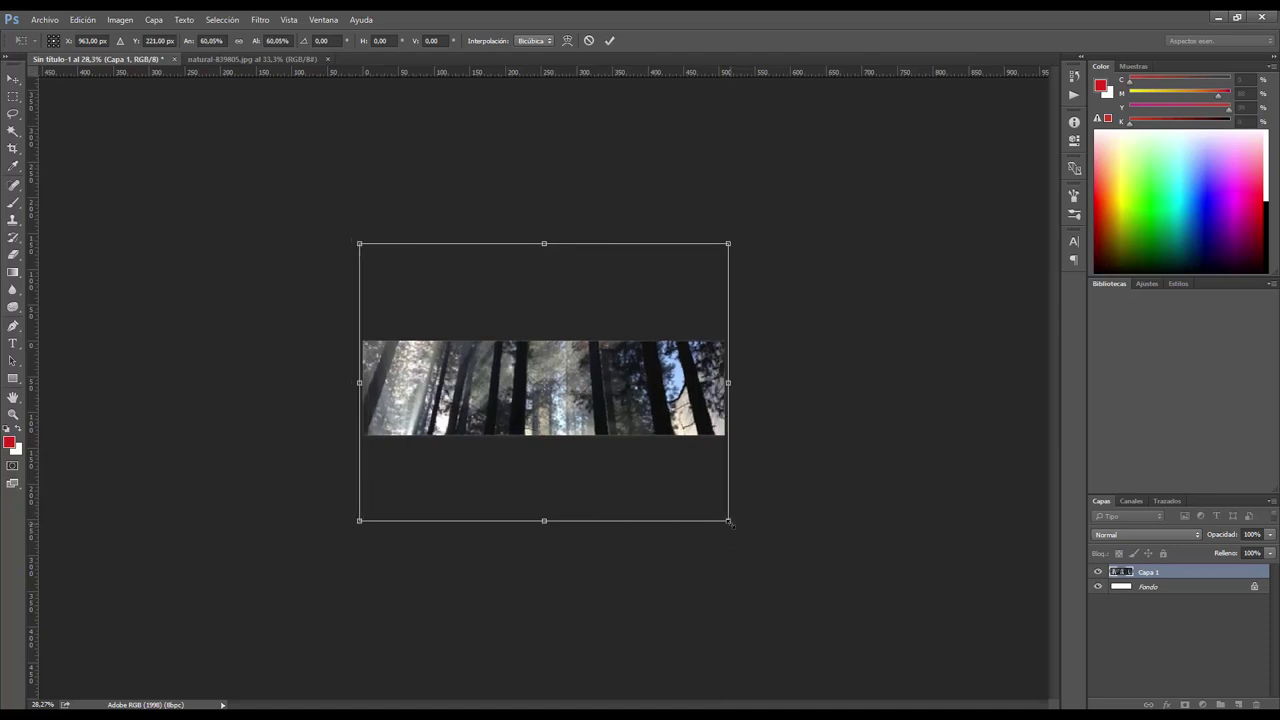
key("Return")
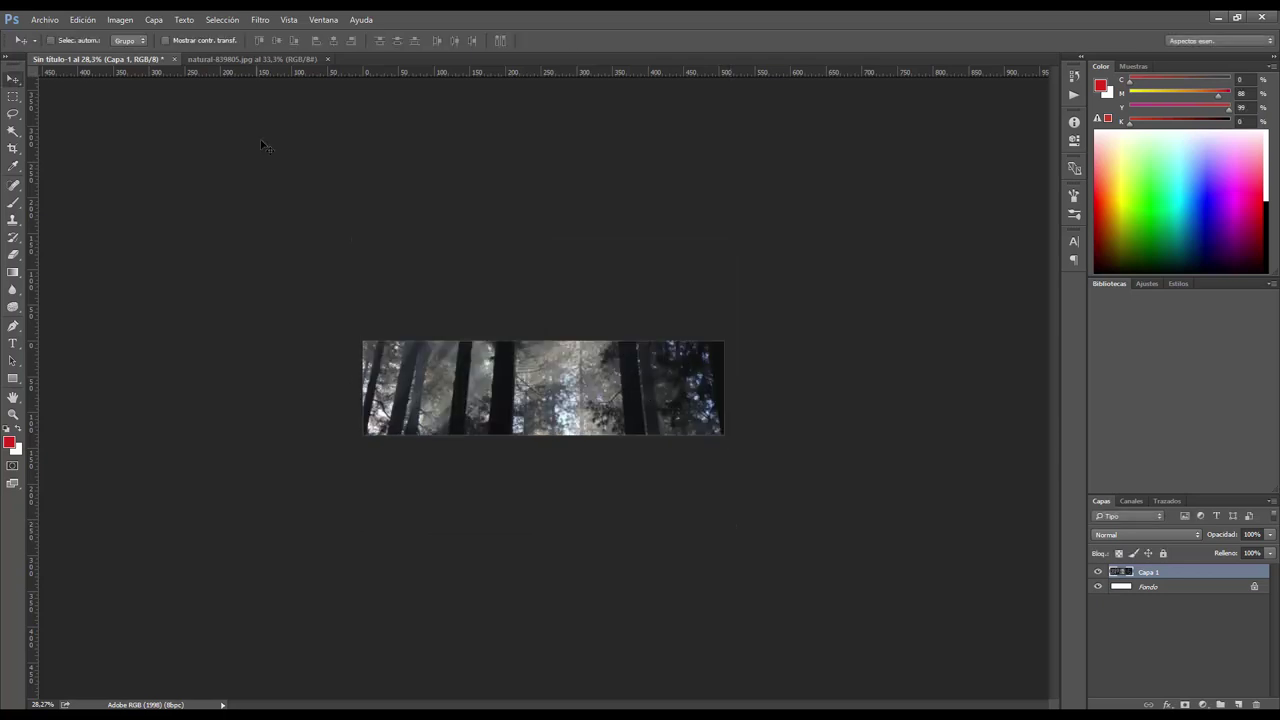
- Rescale the forest layer to about 61% width and height, then highlight the height value
left_click(81, 20)
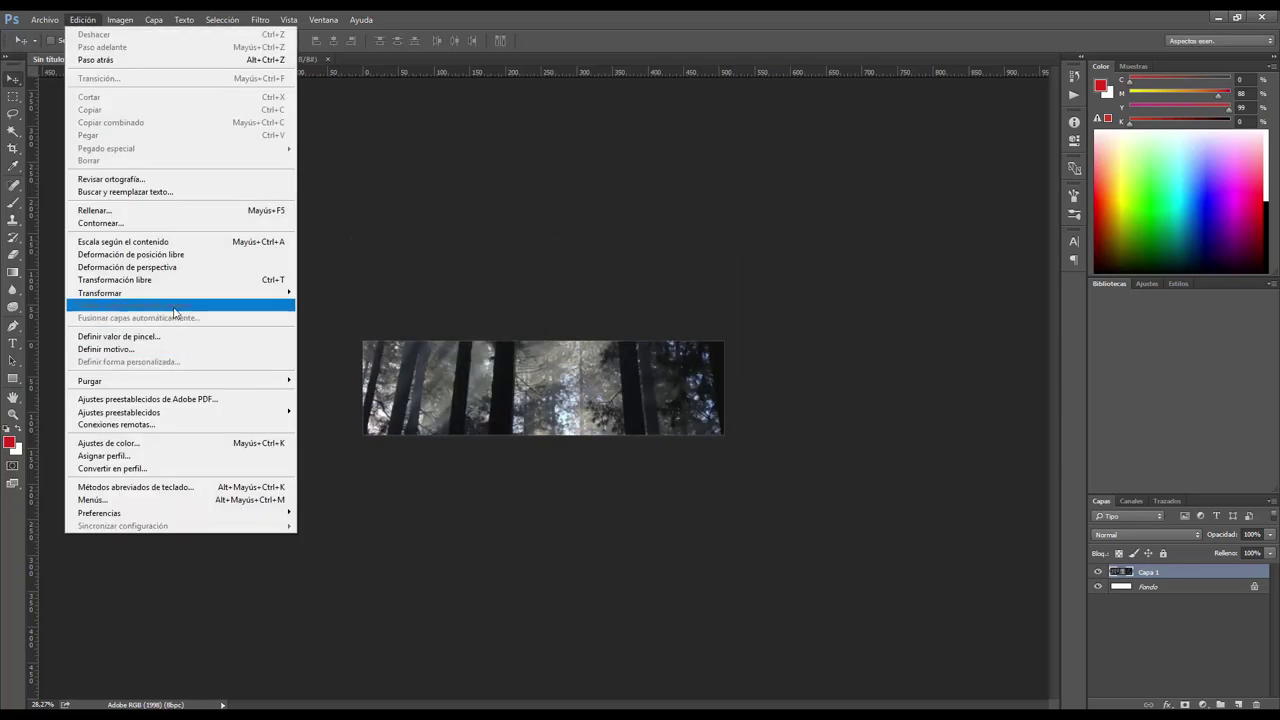
mouse_move(100, 293)
left_click(362, 311)
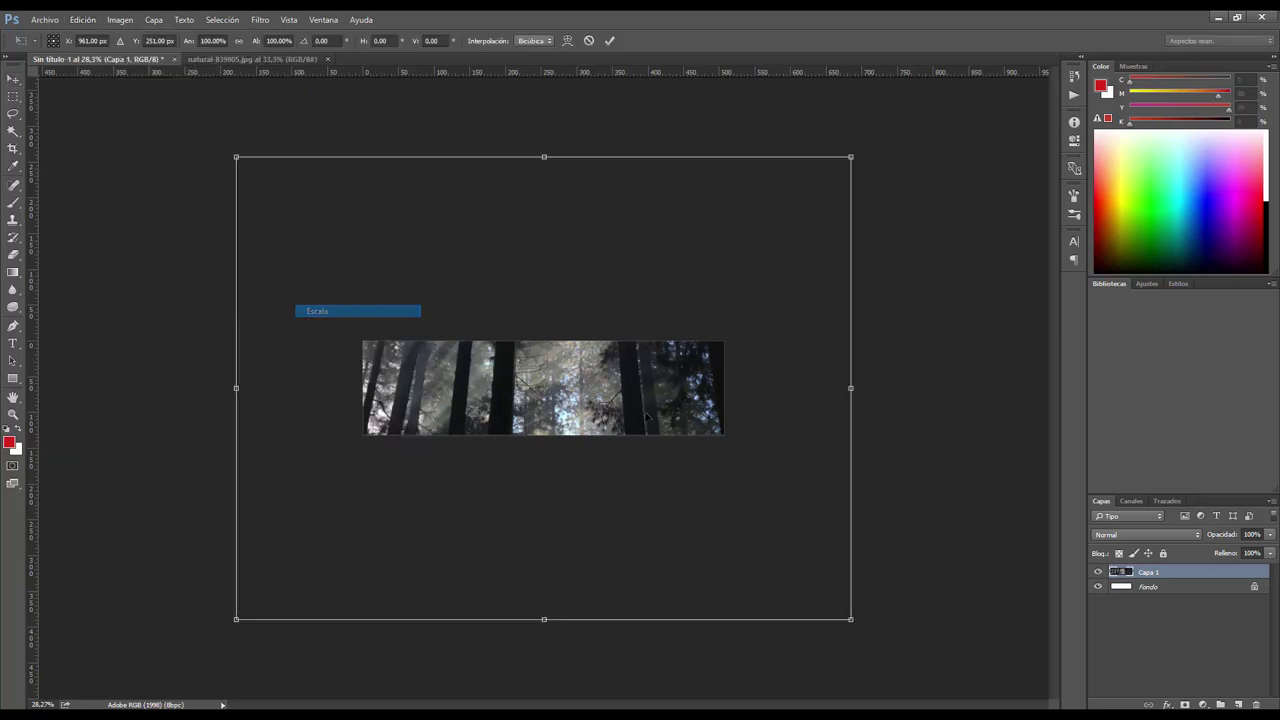
key("ctrl+0")
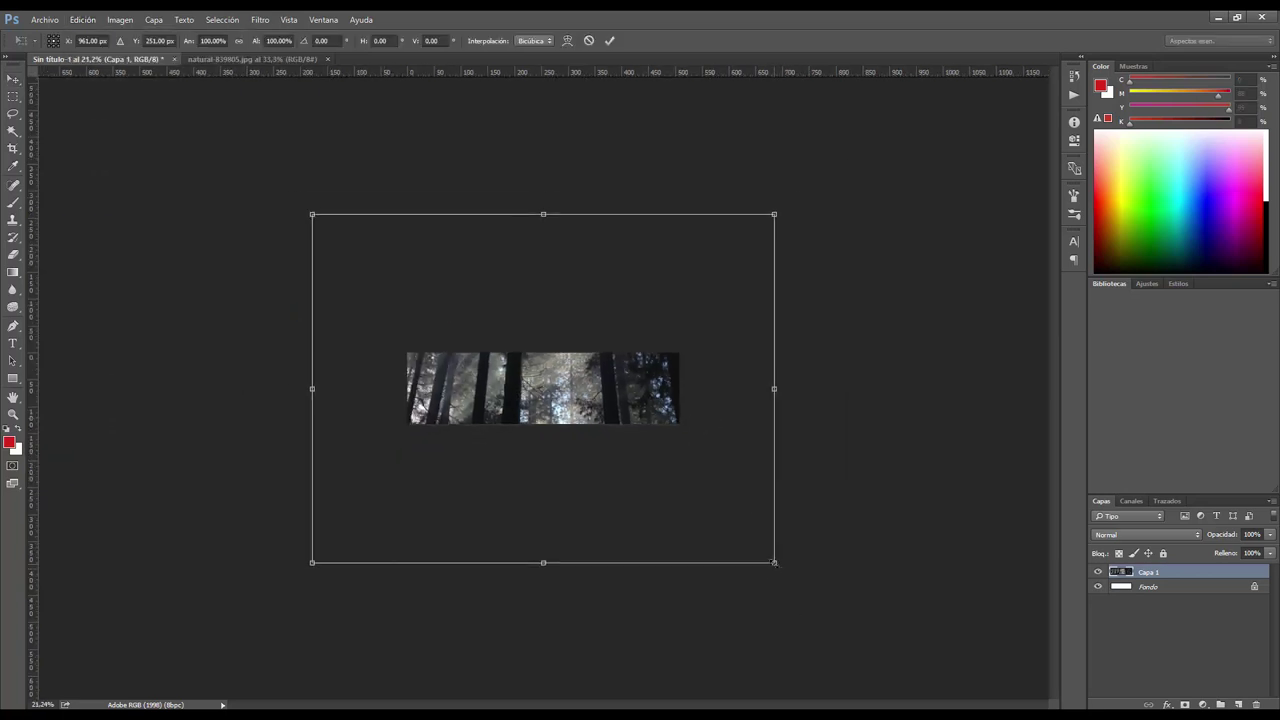
mouse_move(774, 562)
left_mouse_down()
mouse_move(561, 406)
mouse_move(570, 474)
mouse_move(568, 430)
left_mouse_up()
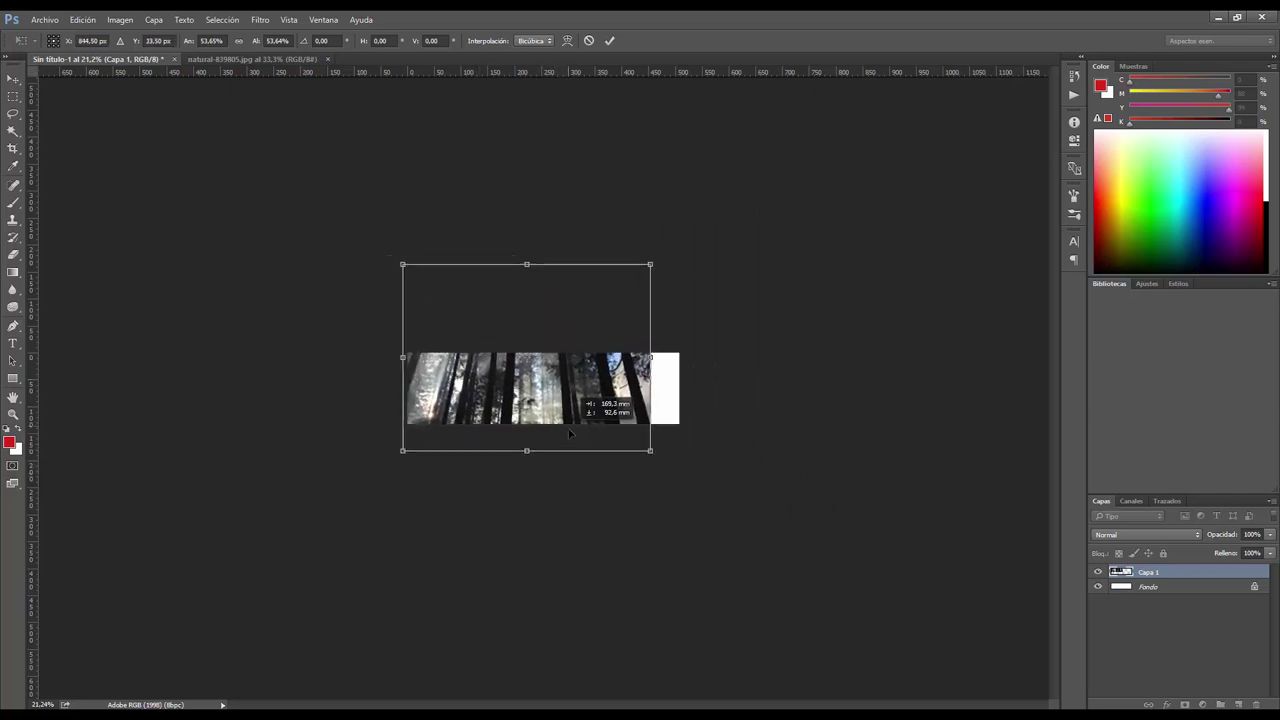
left_click_drag(650, 451, 683, 476)
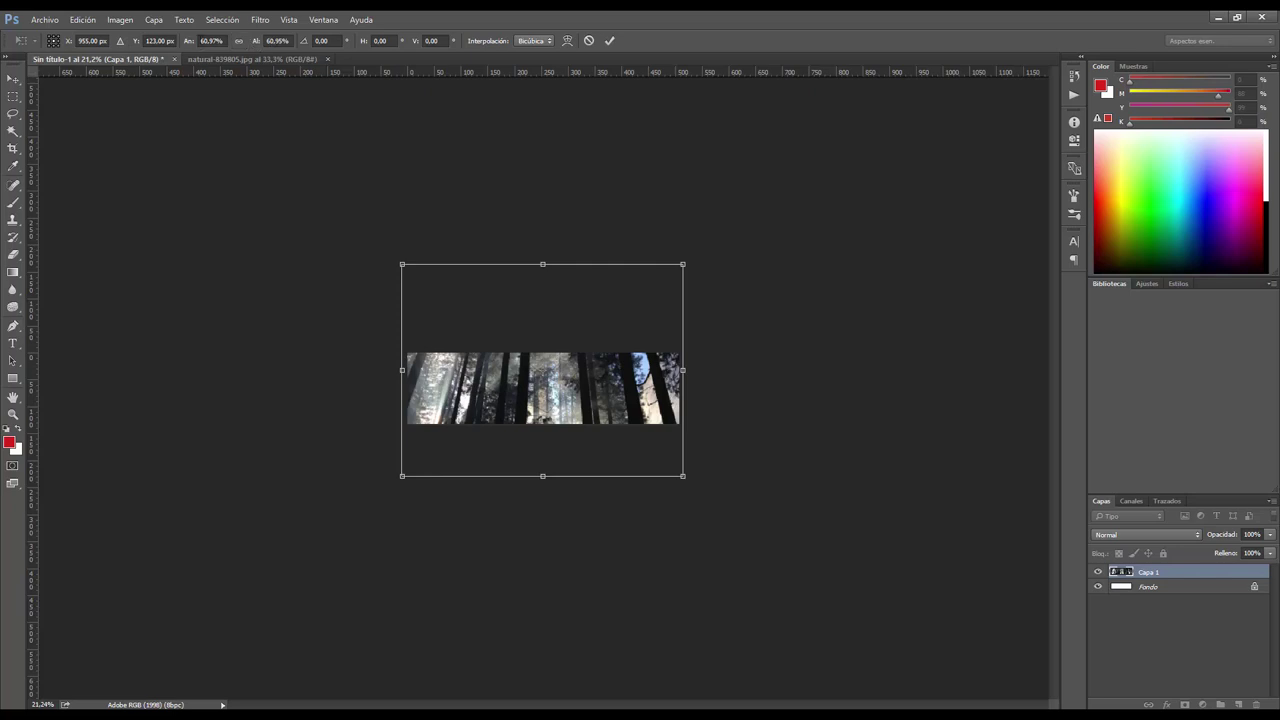
left_click(268, 41)
double_click(270, 41)
- Rescale the forest photo to 63.63% wide by 37.95% high so it covers the banner, and commit
left_click(239, 42)
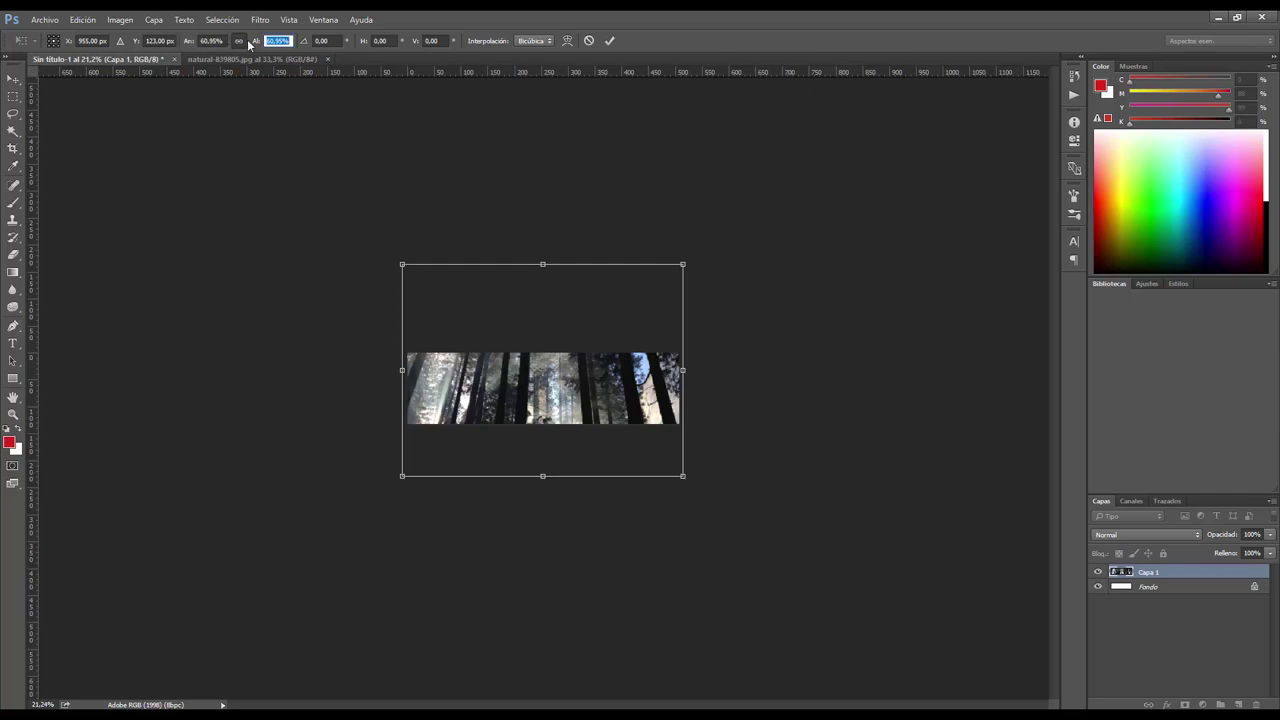
mouse_move(402, 263)
left_mouse_down()
mouse_move(551, 355)
mouse_move(379, 318)
mouse_move(428, 300)
left_mouse_up()
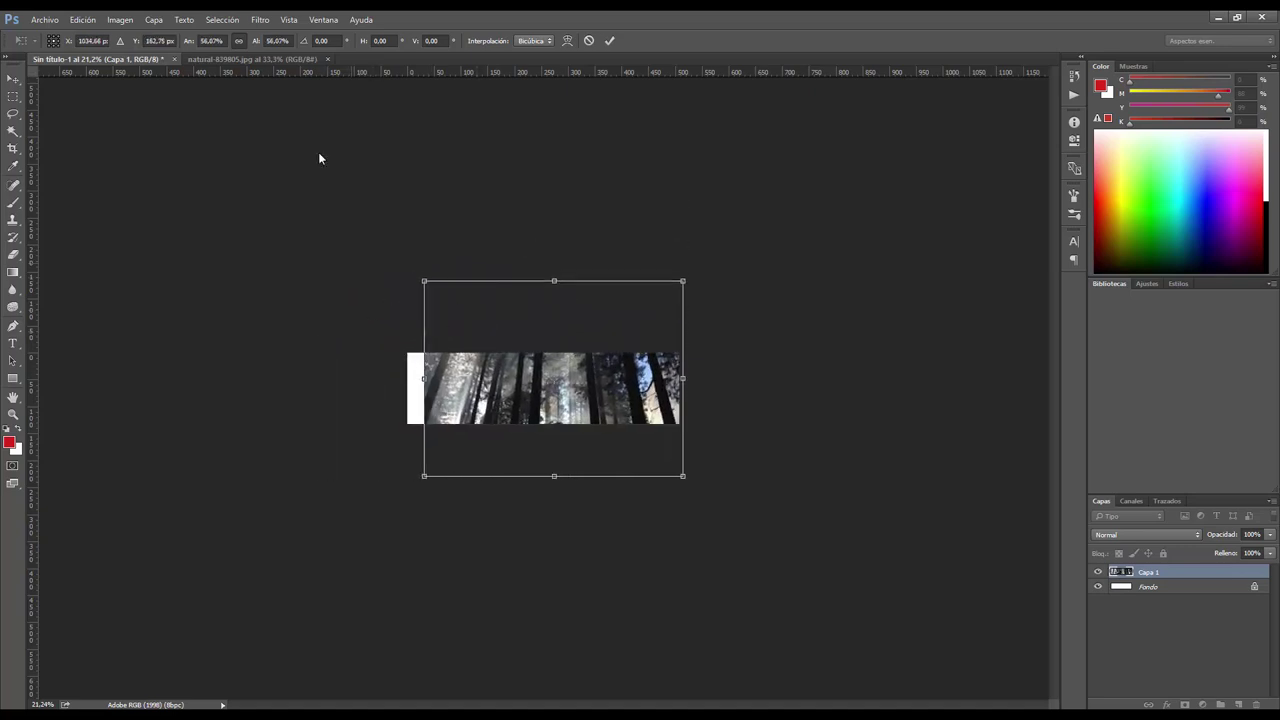
left_click(238, 42)
left_click_drag(420, 279, 402, 264)
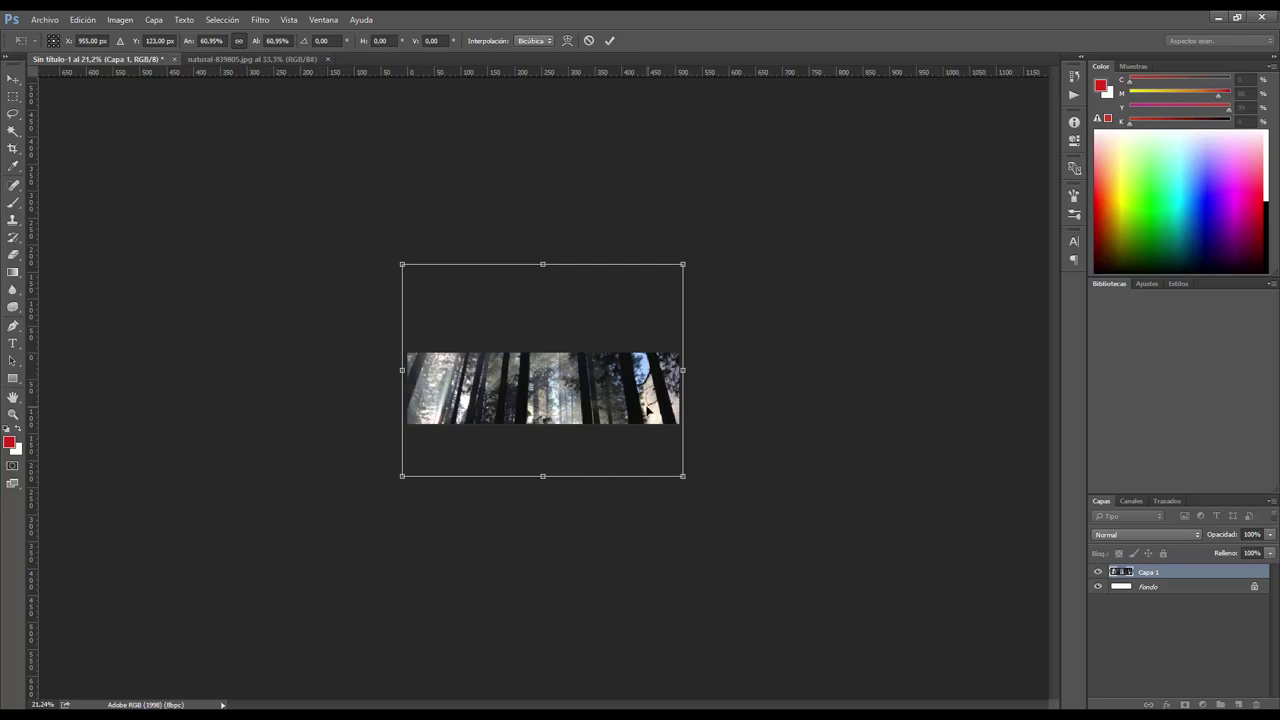
left_click_drag(592, 396, 599, 406)
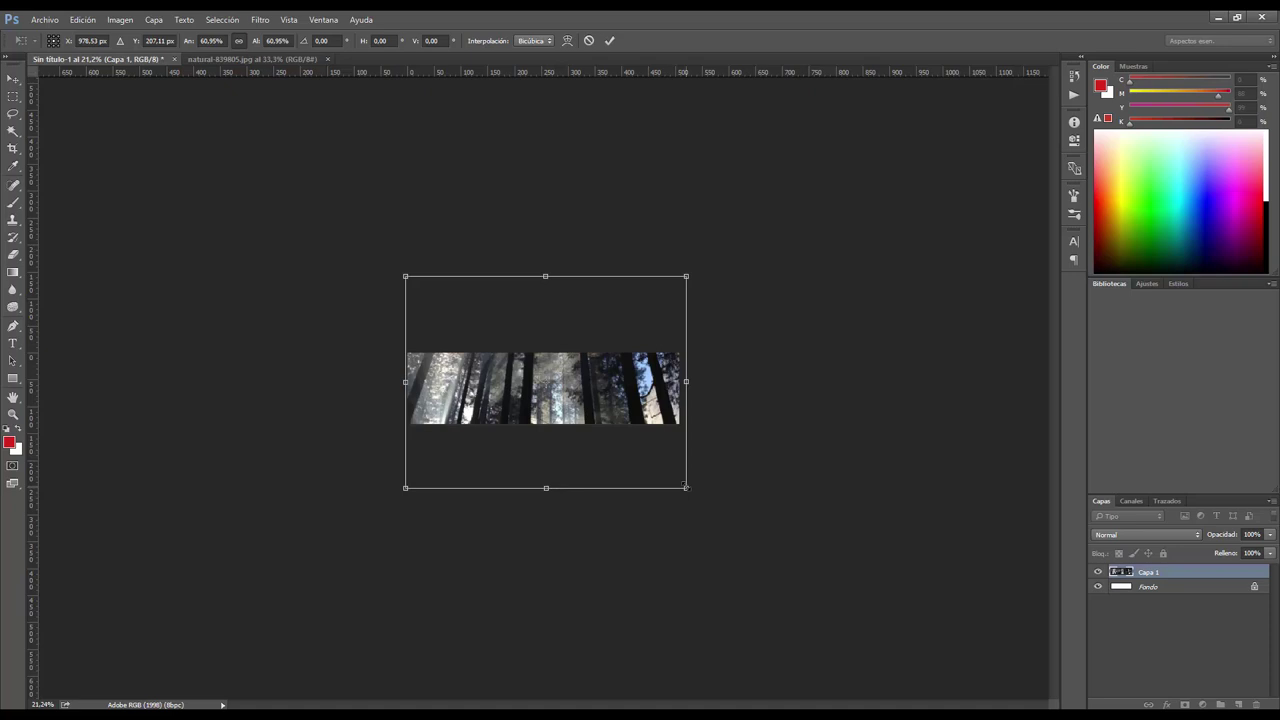
left_click_drag(686, 487, 634, 448)
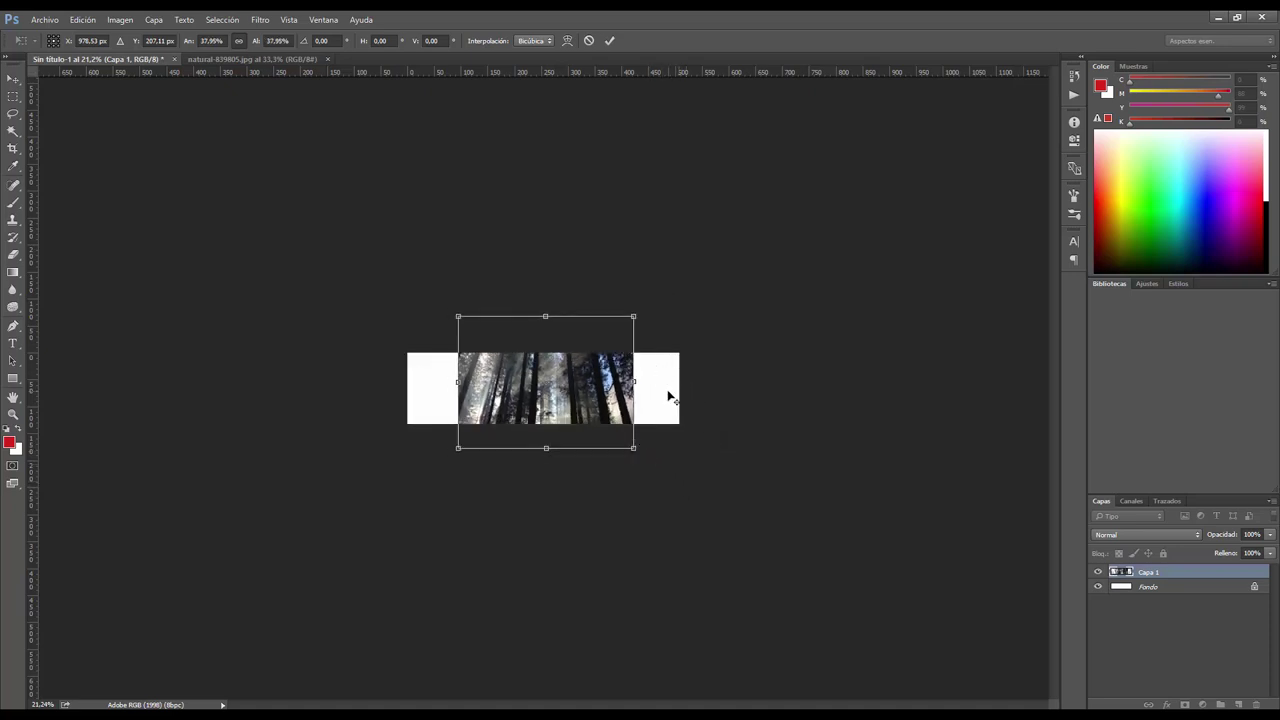
left_click_drag(634, 381, 691, 382)
left_click_drag(458, 382, 396, 382)
key("ctrl+plus")
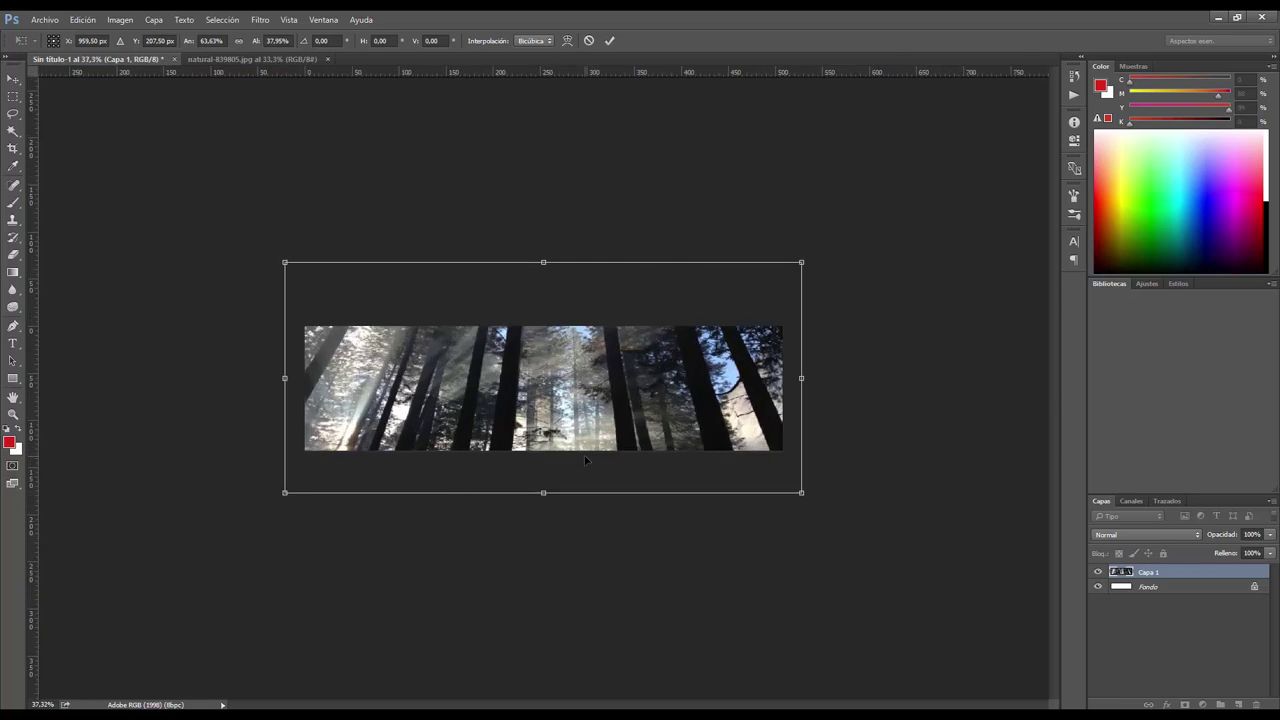
key("Return")
scroll(584, 455, "down", 3)
- Scale the forest photo proportionally to about 61% with Edición > Transformar > Escala, then move it up
scroll(584, 455, "down", 3)
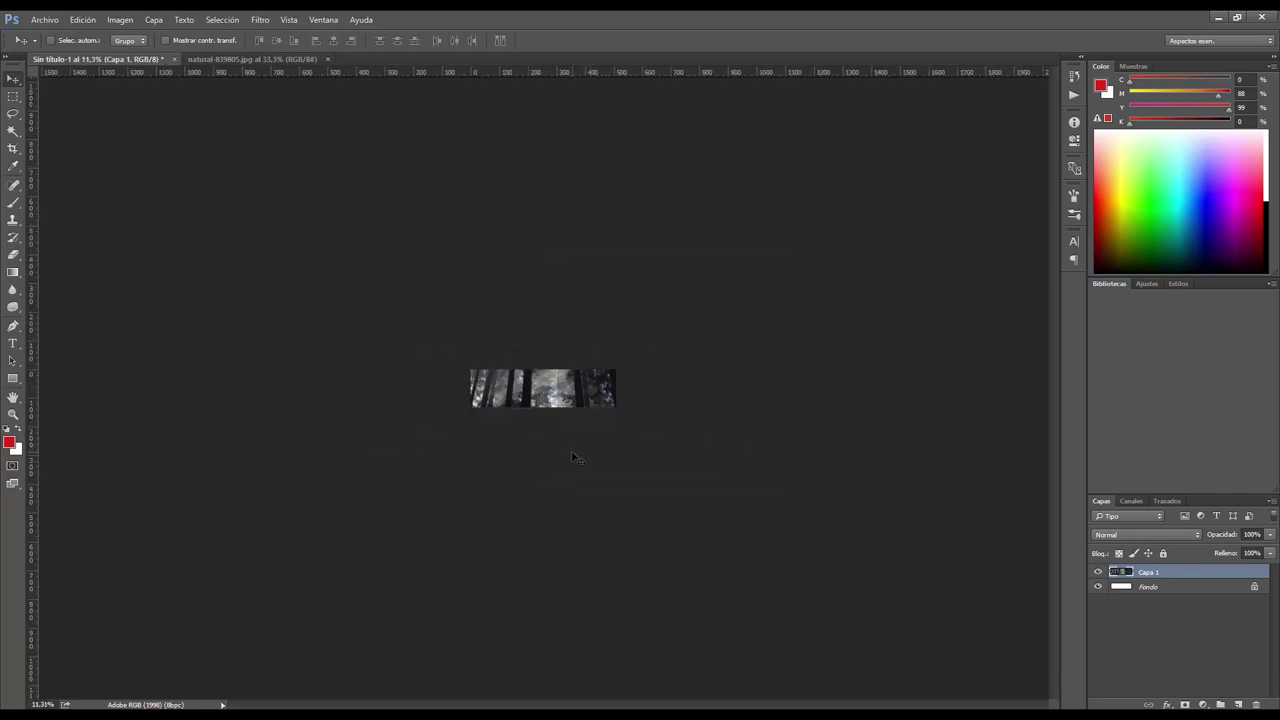
left_click(83, 20)
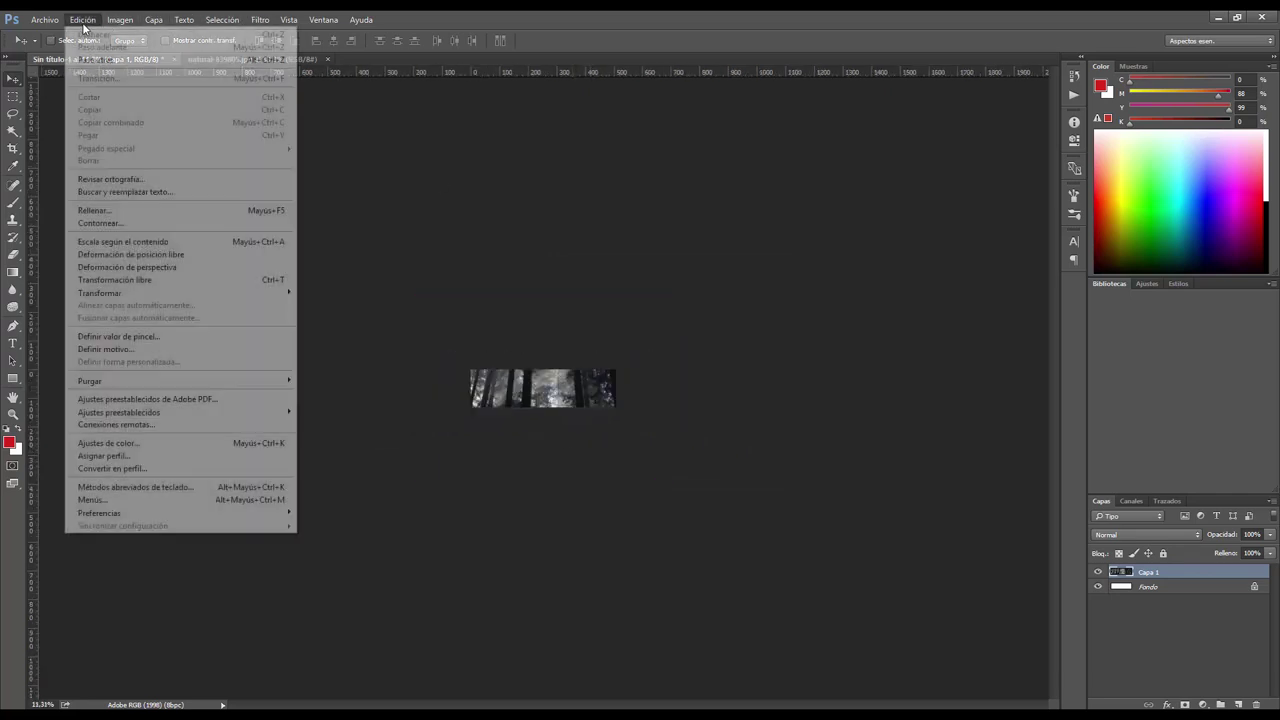
mouse_move(100, 292)
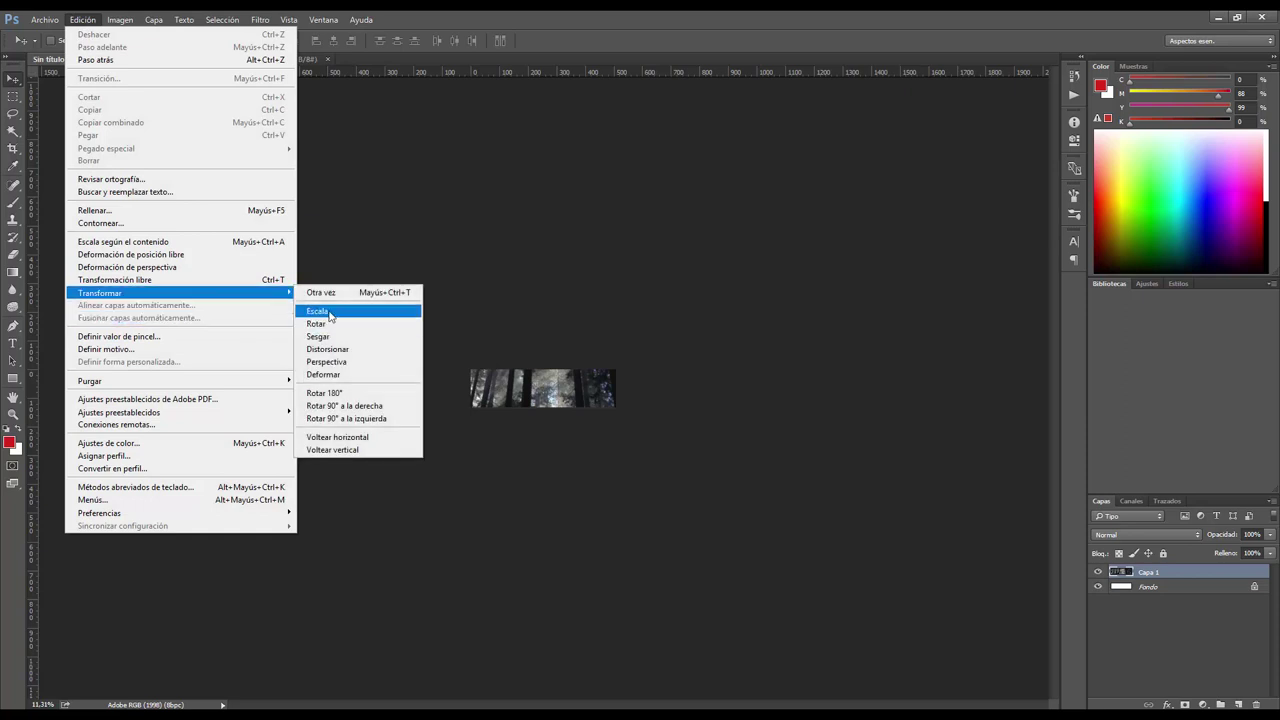
left_click(329, 312)
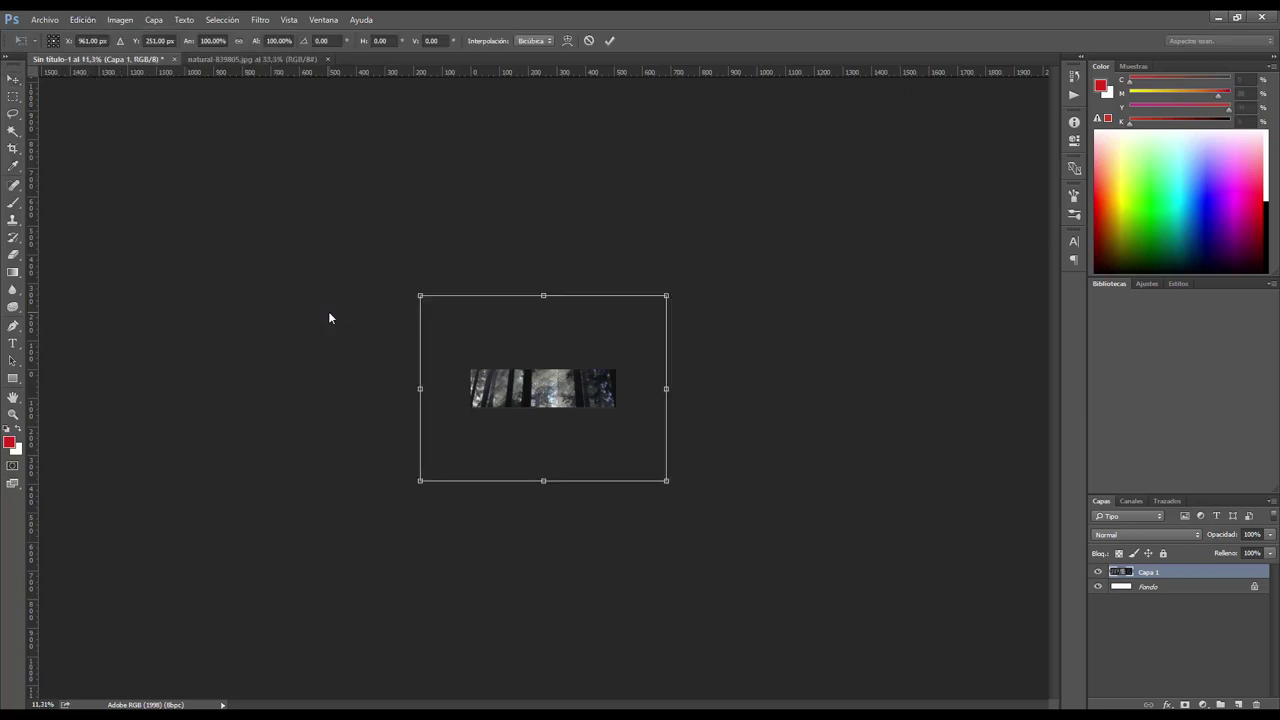
key("ctrl+plus")
key("ctrl+plus")
key("ctrl+plus")
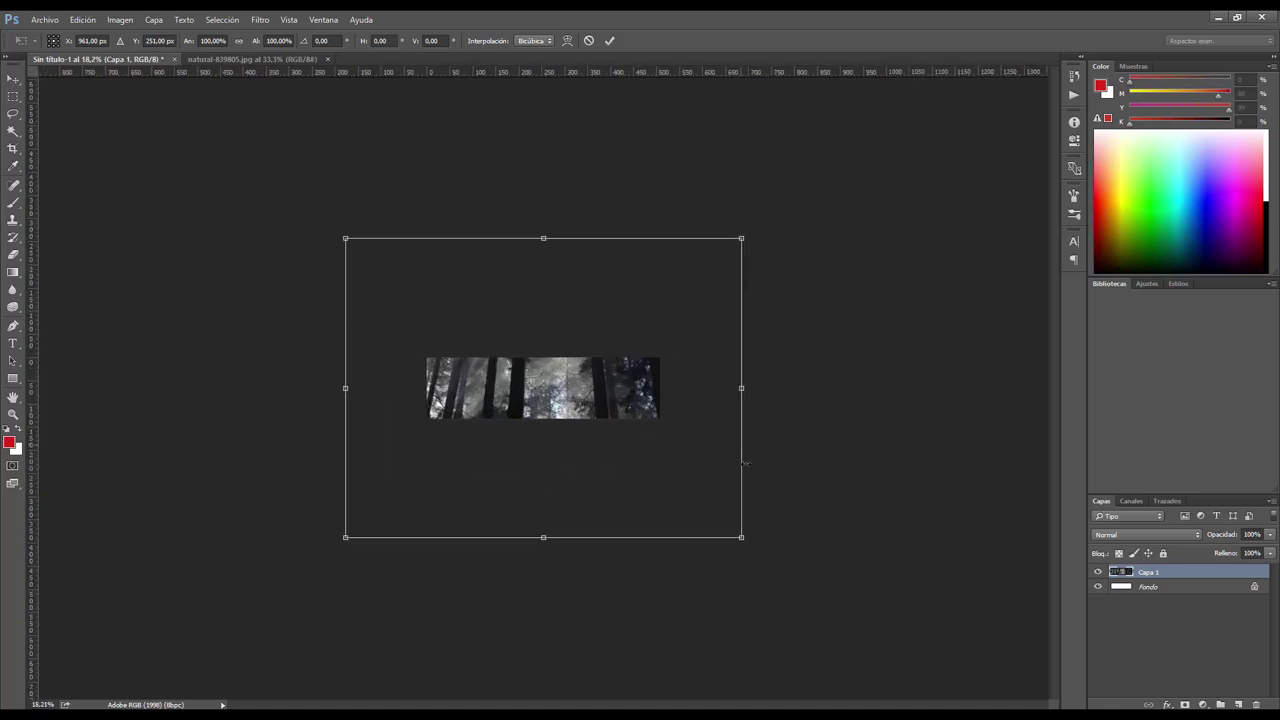
left_click_drag(743, 538, 671, 466)
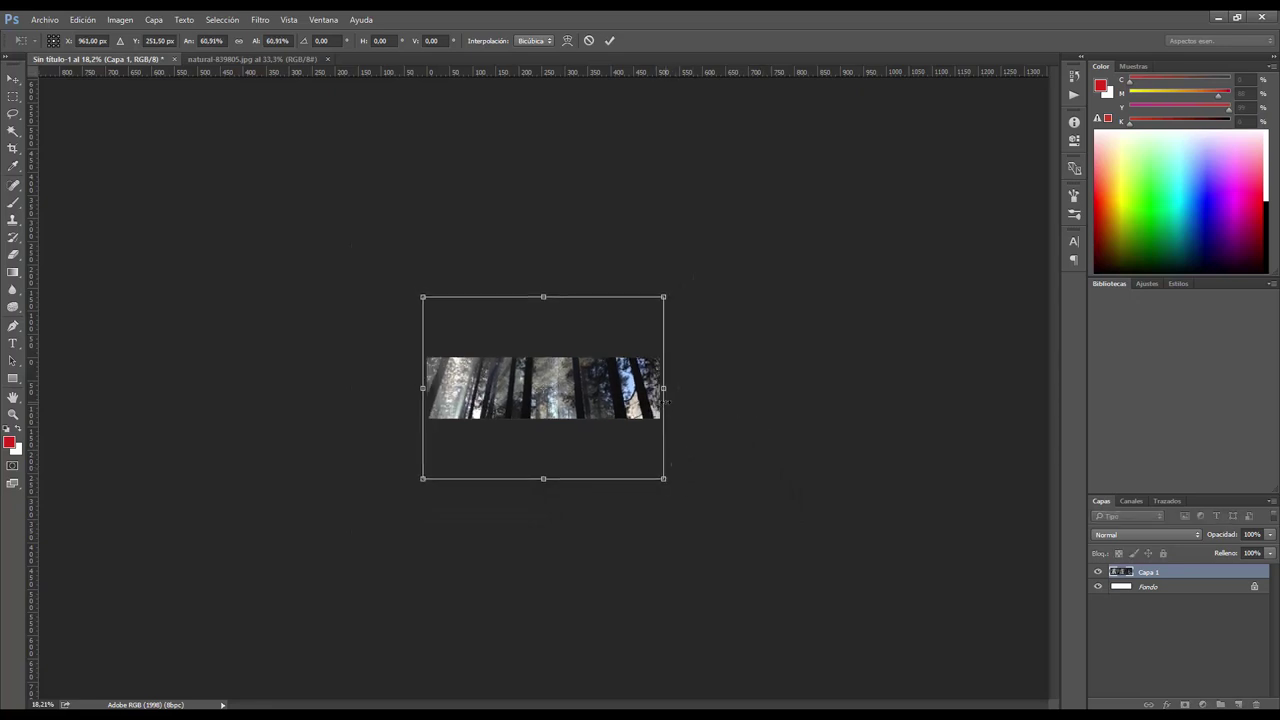
key("Return")
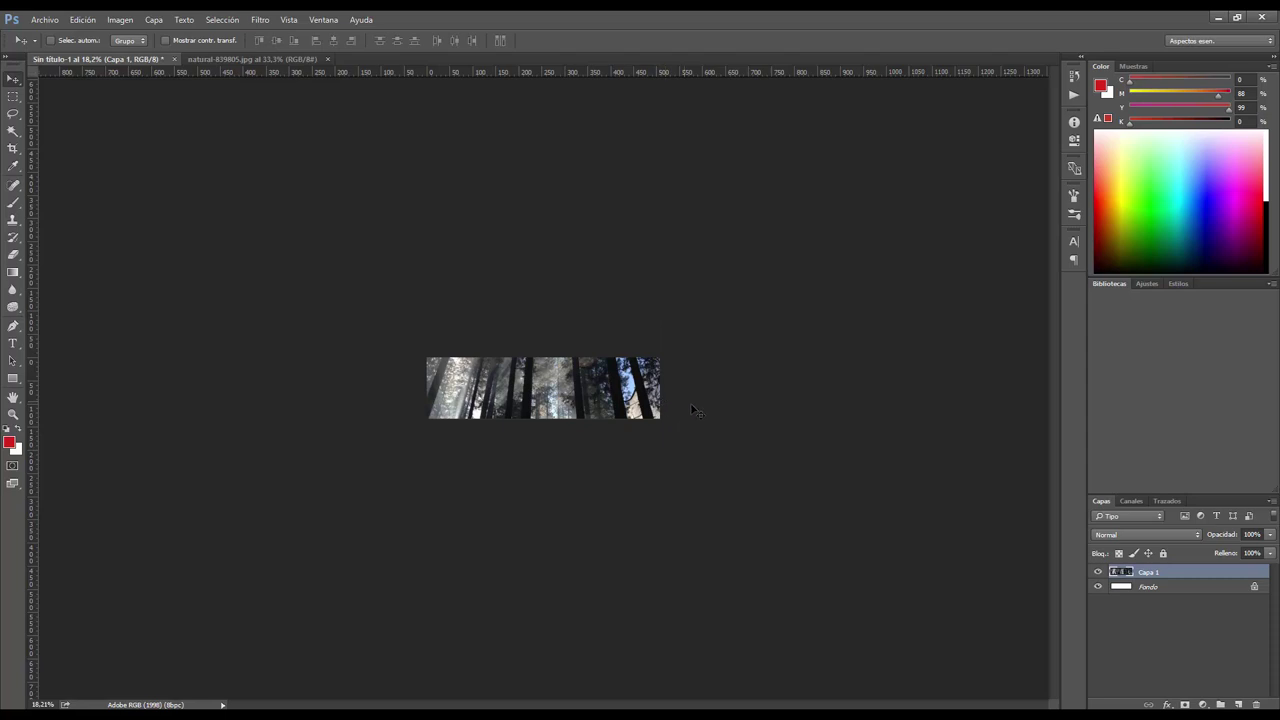
mouse_move(588, 410)
left_mouse_down()
mouse_move(575, 340)
mouse_move(628, 447)
mouse_move(700, 451)
mouse_move(593, 441)
mouse_move(646, 441)
mouse_move(570, 506)
mouse_move(600, 400)
mouse_move(590, 355)
mouse_move(585, 369)
left_mouse_up()
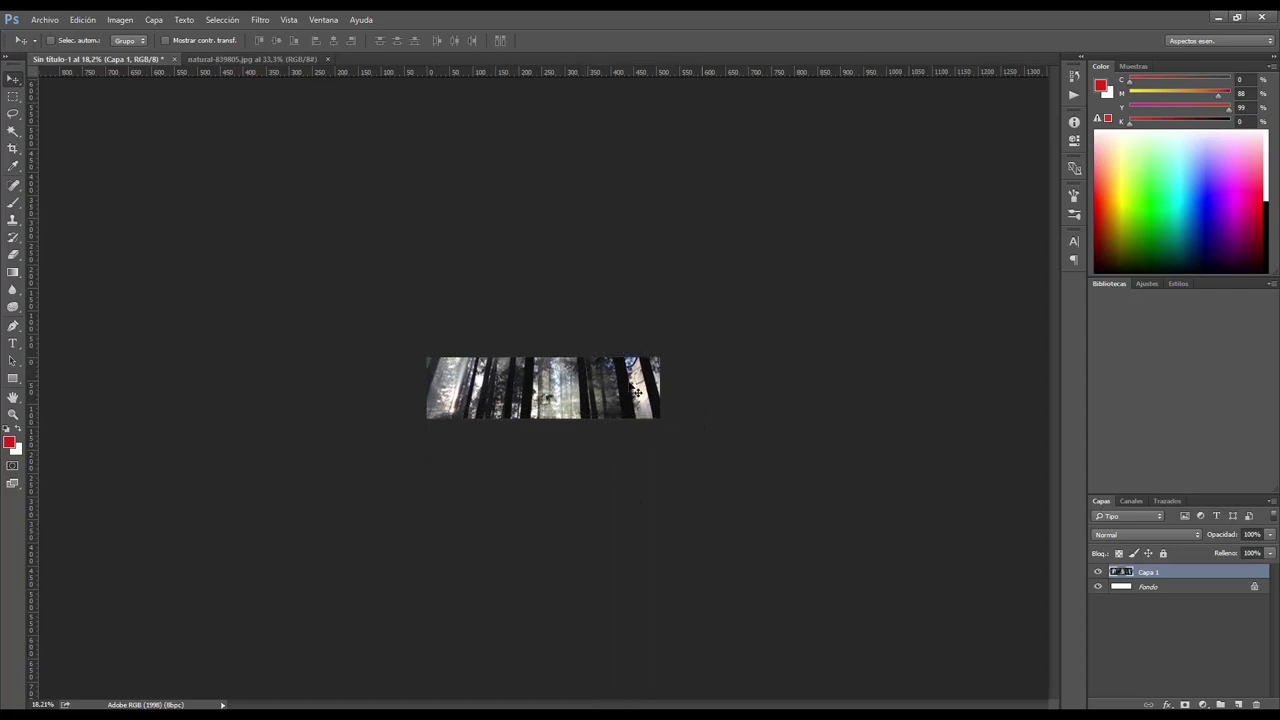
key("ctrl+plus")
- Nudge the forest photo higher, hide layer Capa 1, and switch to File Explorer
mouse_move(600, 398)
left_mouse_down()
mouse_move(600, 312)
mouse_move(598, 345)
left_mouse_up()
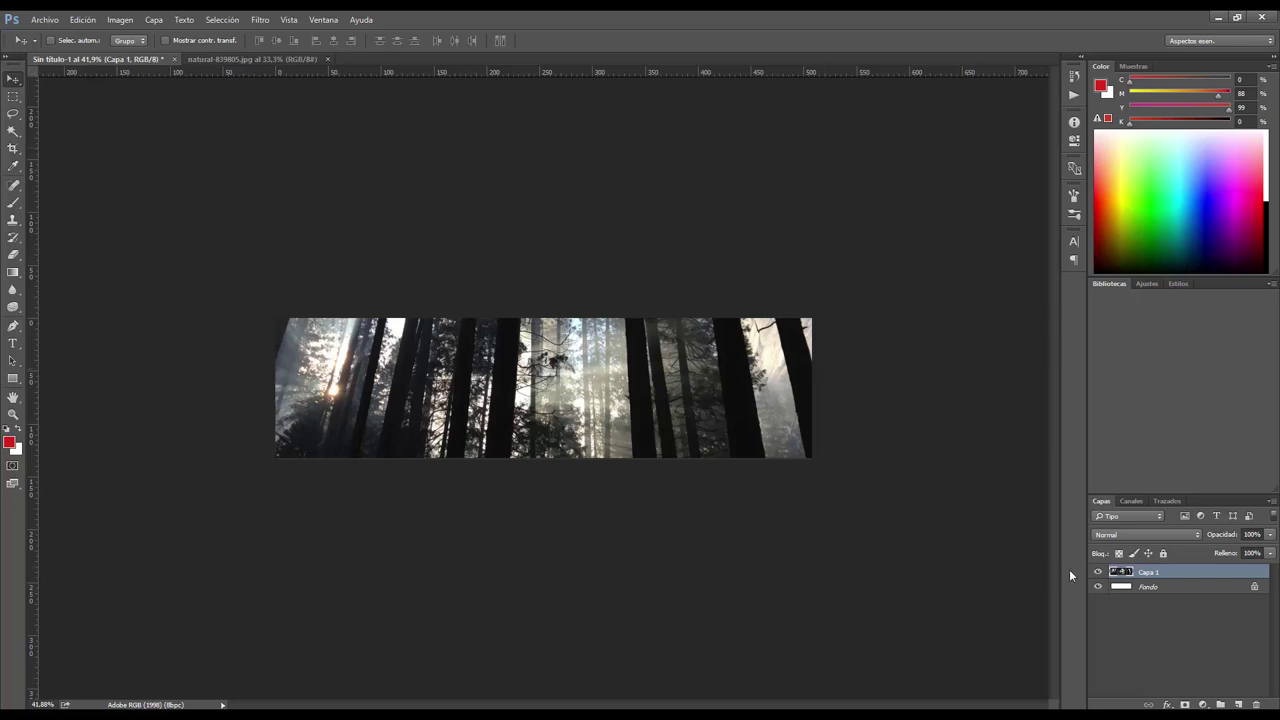
left_click(1098, 571)
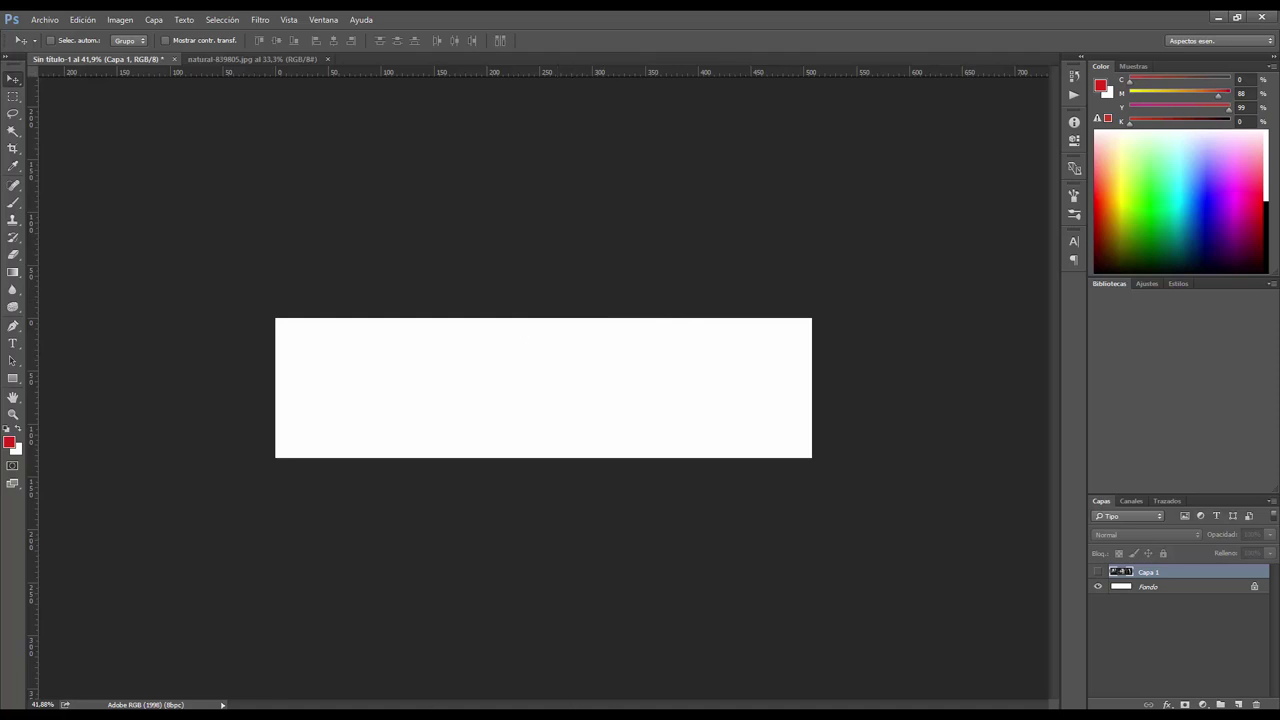
key("alt+Tab")
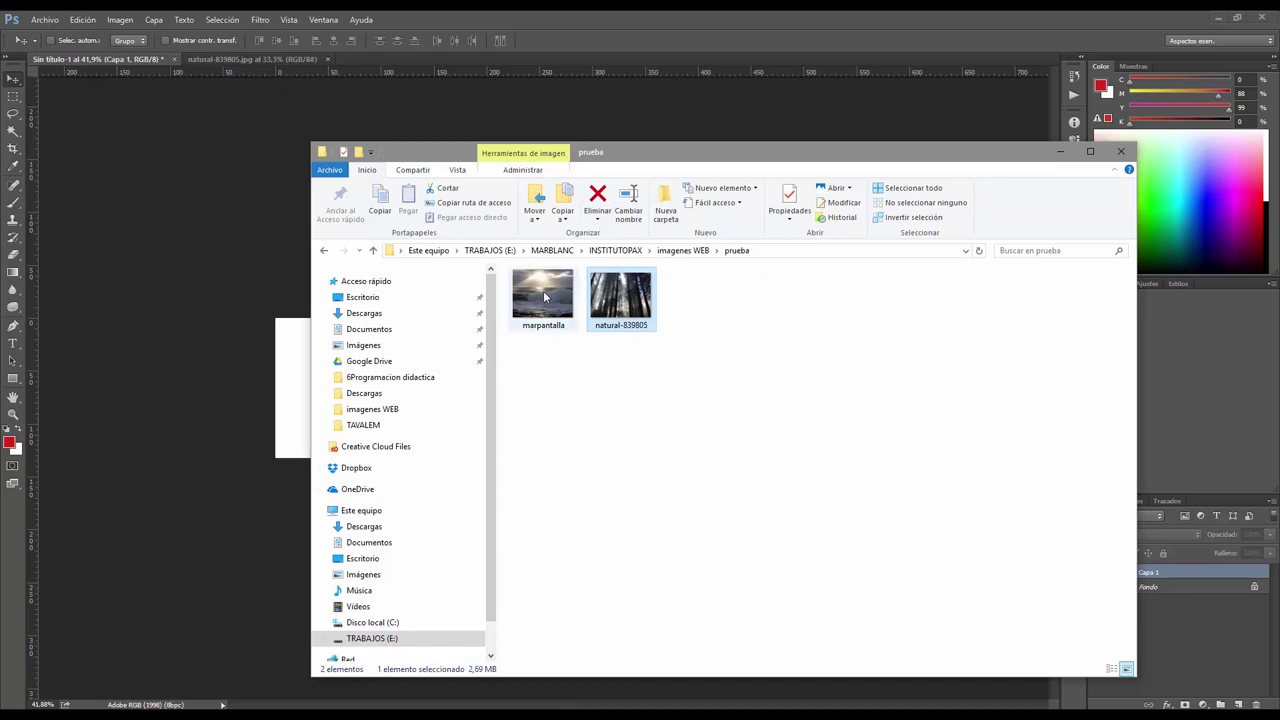
- Go up to the imagenes WEB folder and open the circular logo-ilerna PNG in Photoshop
left_click(683, 250)
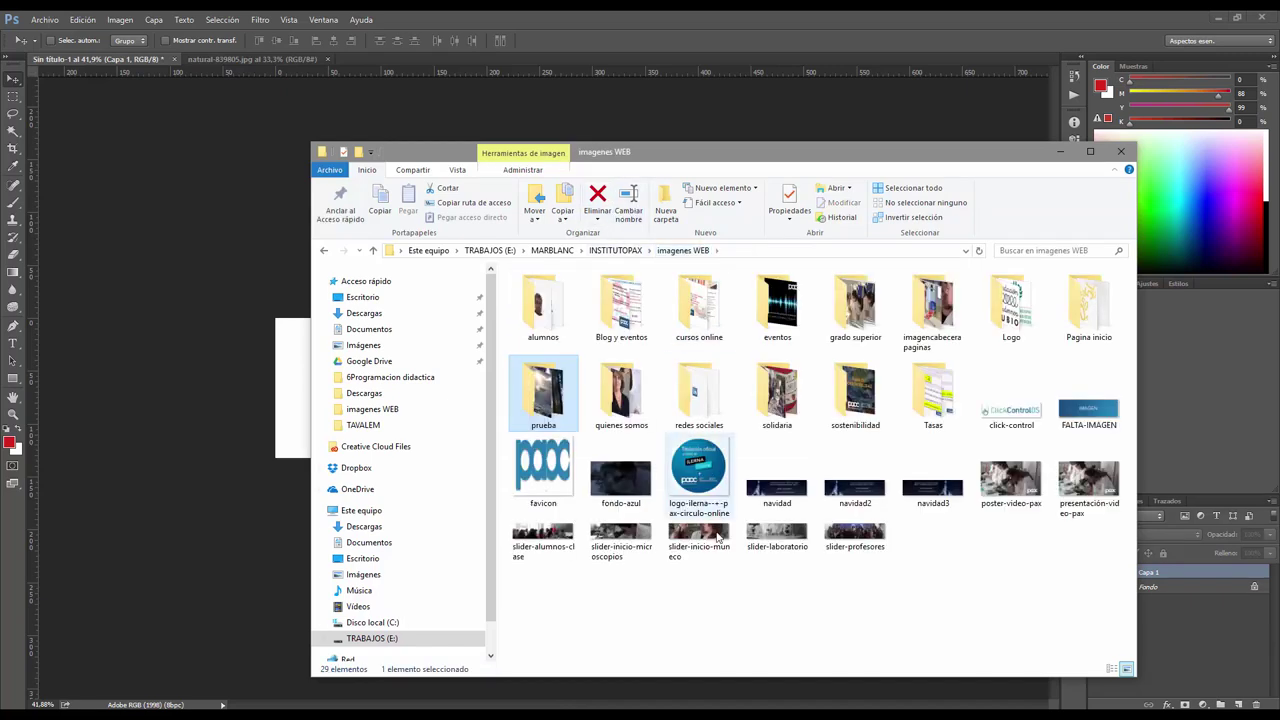
left_click(750, 607)
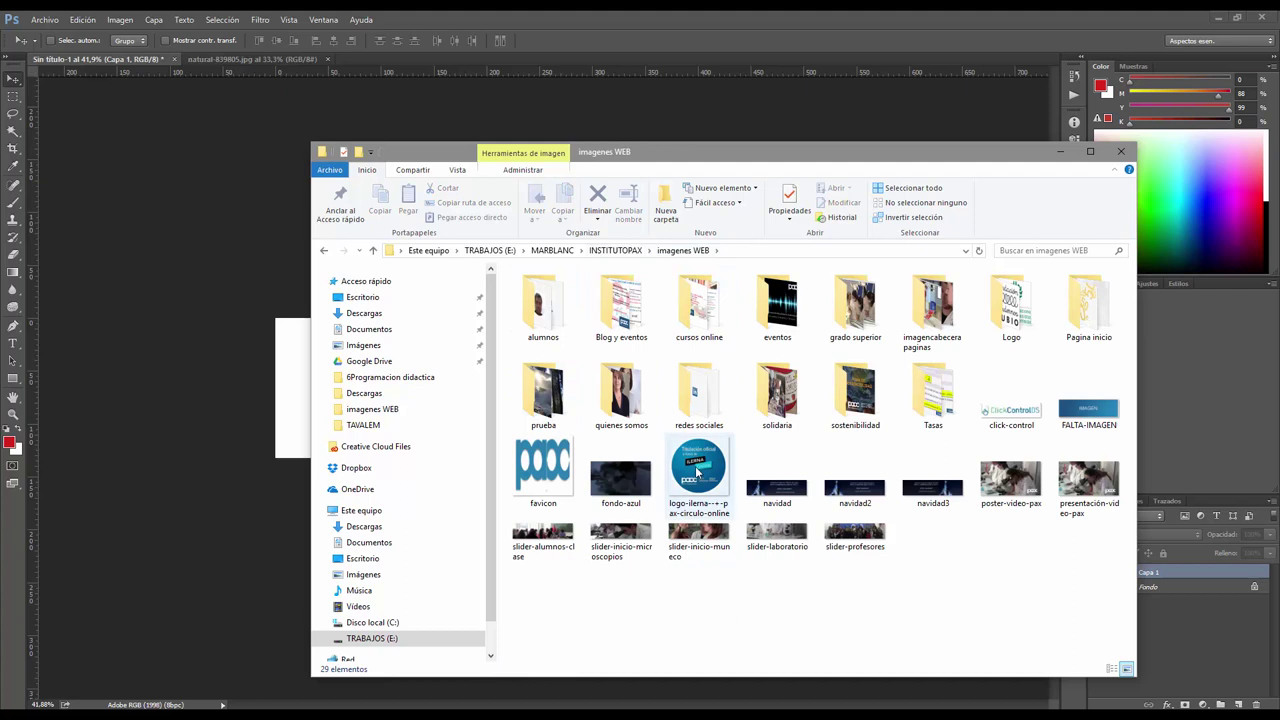
mouse_move(698, 468)
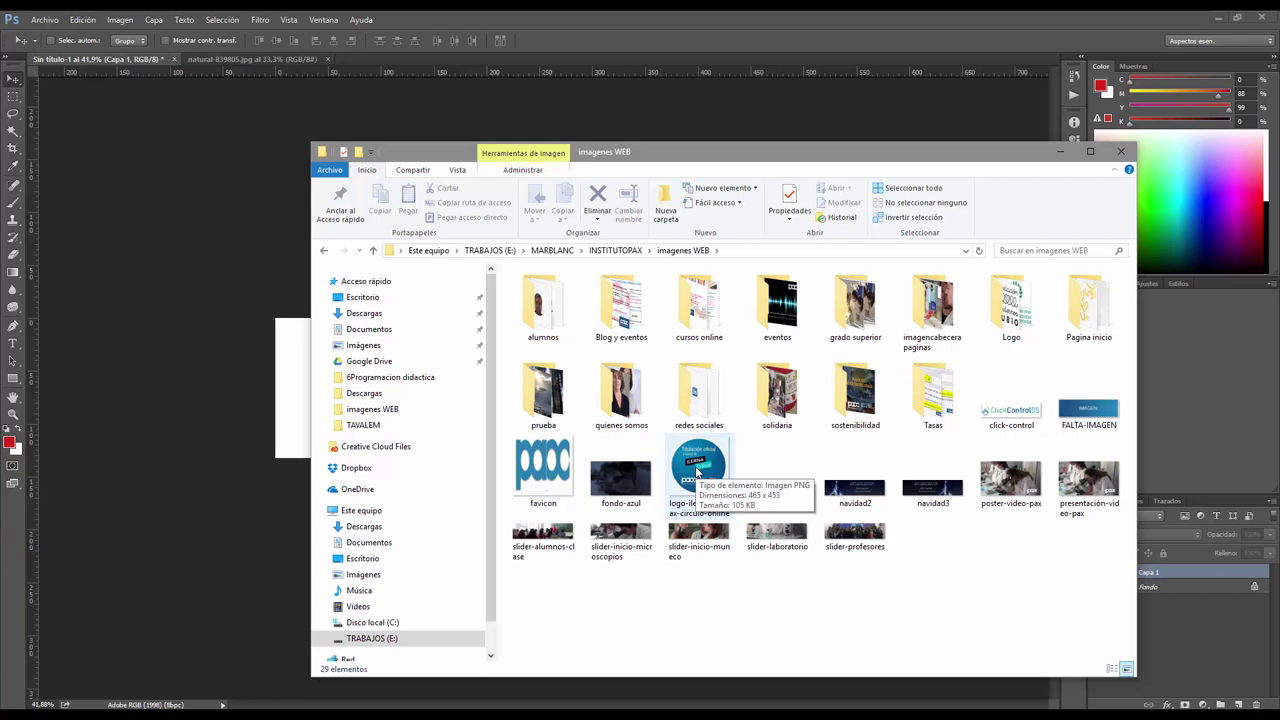
right_click(697, 473)
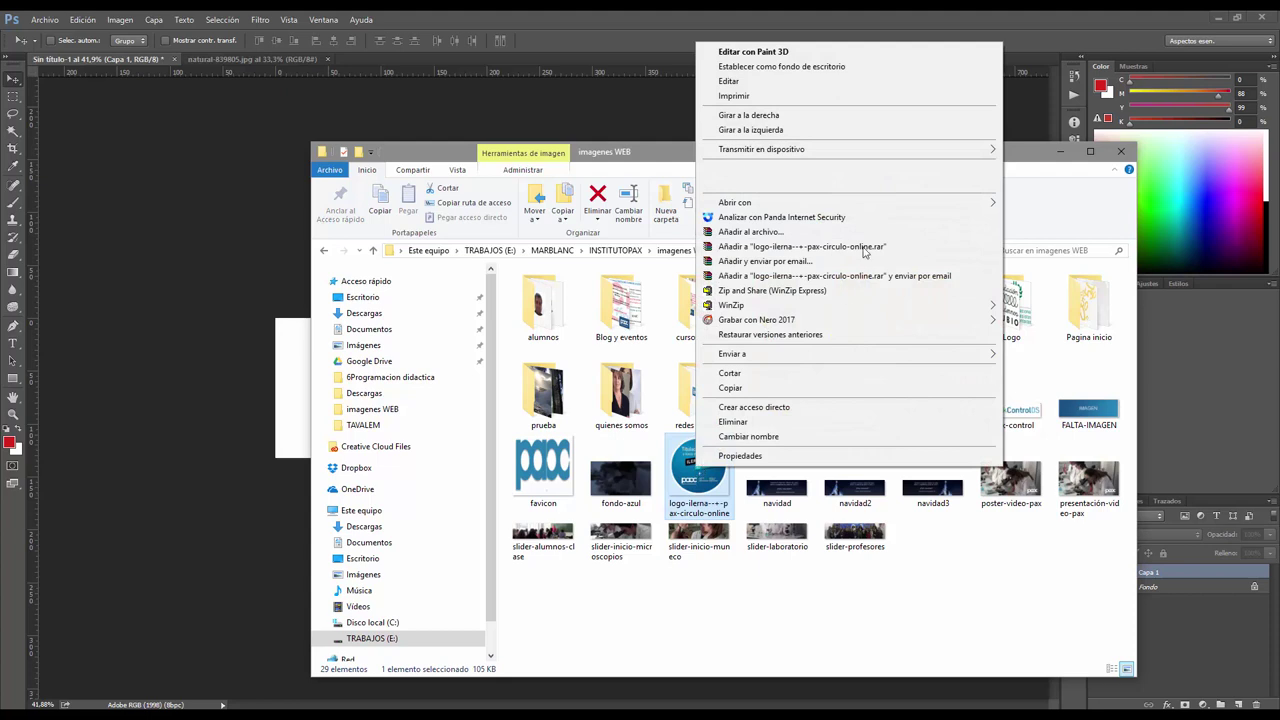
mouse_move(735, 202)
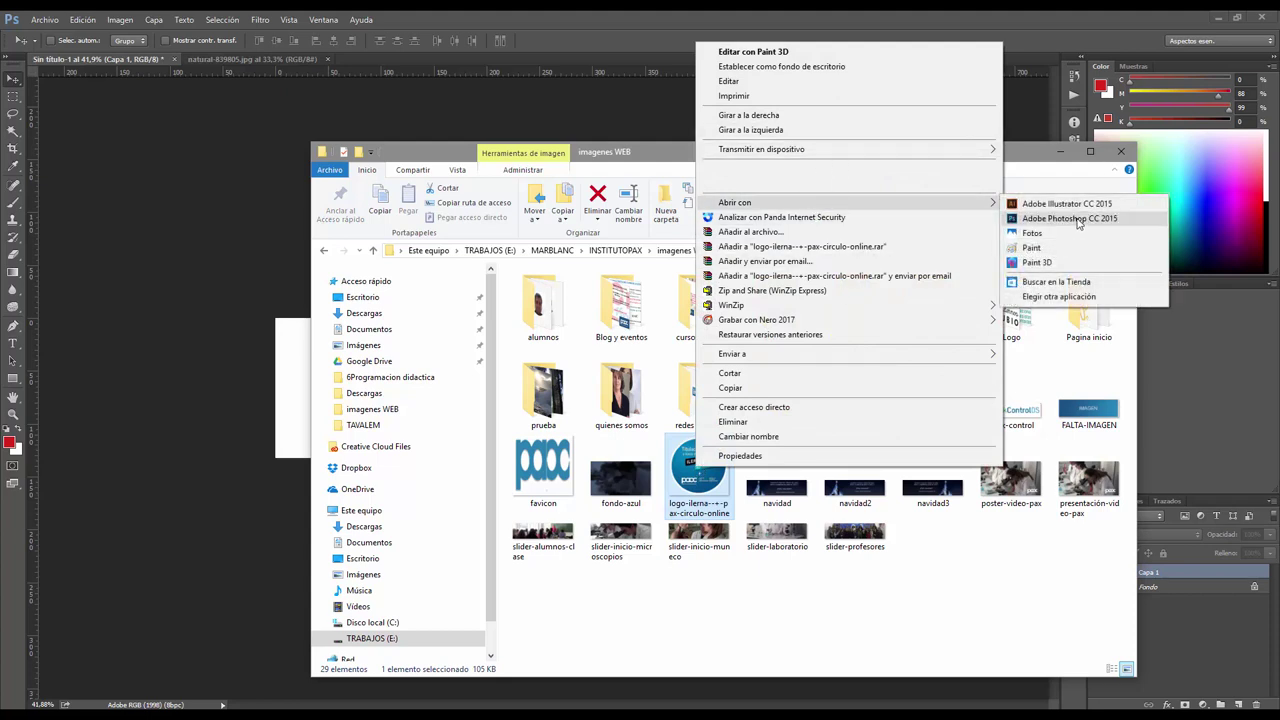
left_click(1078, 222)
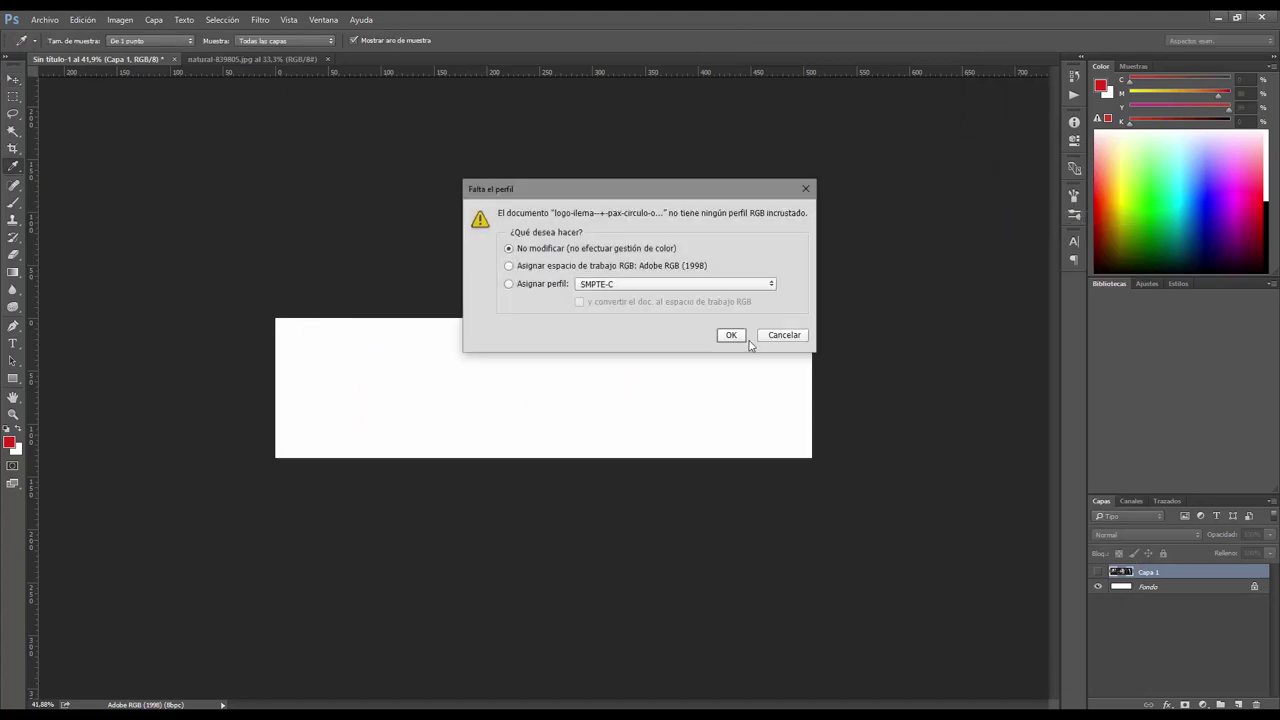
- Keep the logo's missing profile, drag it onto the banner as Capa 2, and view at 33.3%
left_click(731, 336)
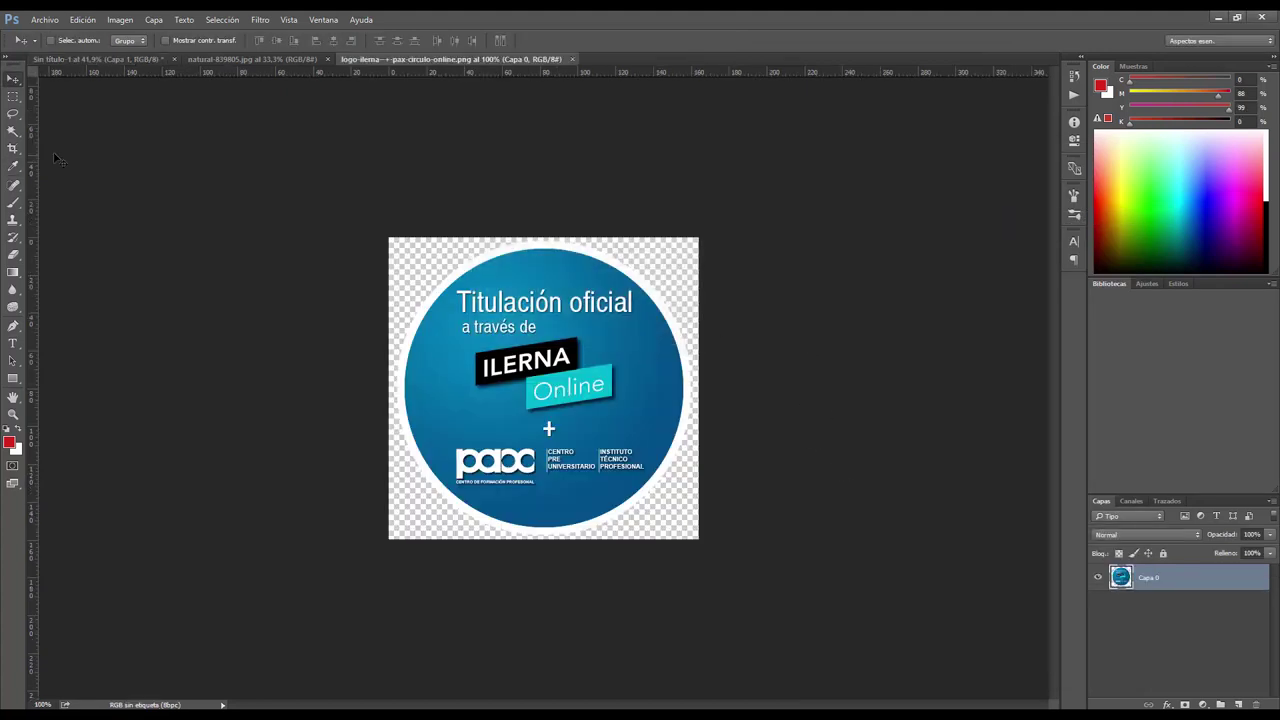
mouse_move(489, 299)
left_mouse_down()
mouse_move(508, 405)
mouse_move(540, 409)
left_mouse_up()
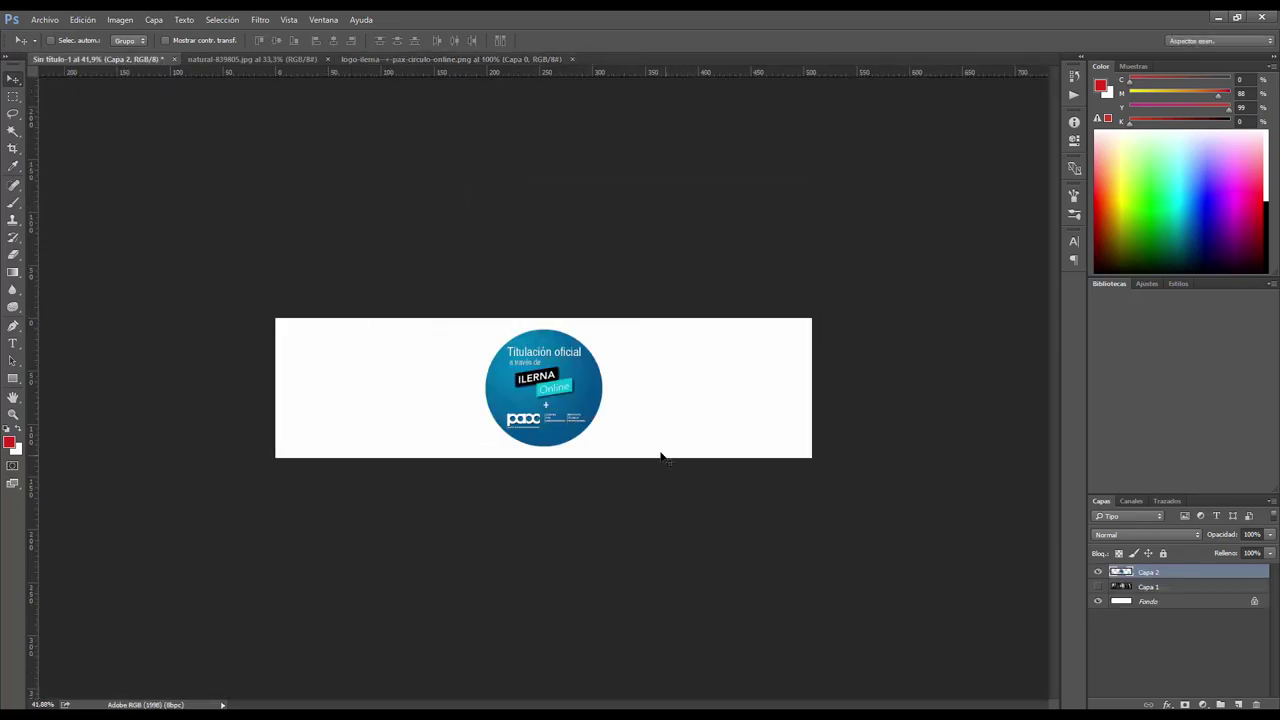
key("ctrl+plus")
key("ctrl+plus")
key("ctrl+plus")
key("ctrl+minus")
key("ctrl+minus")
key("ctrl+minus")
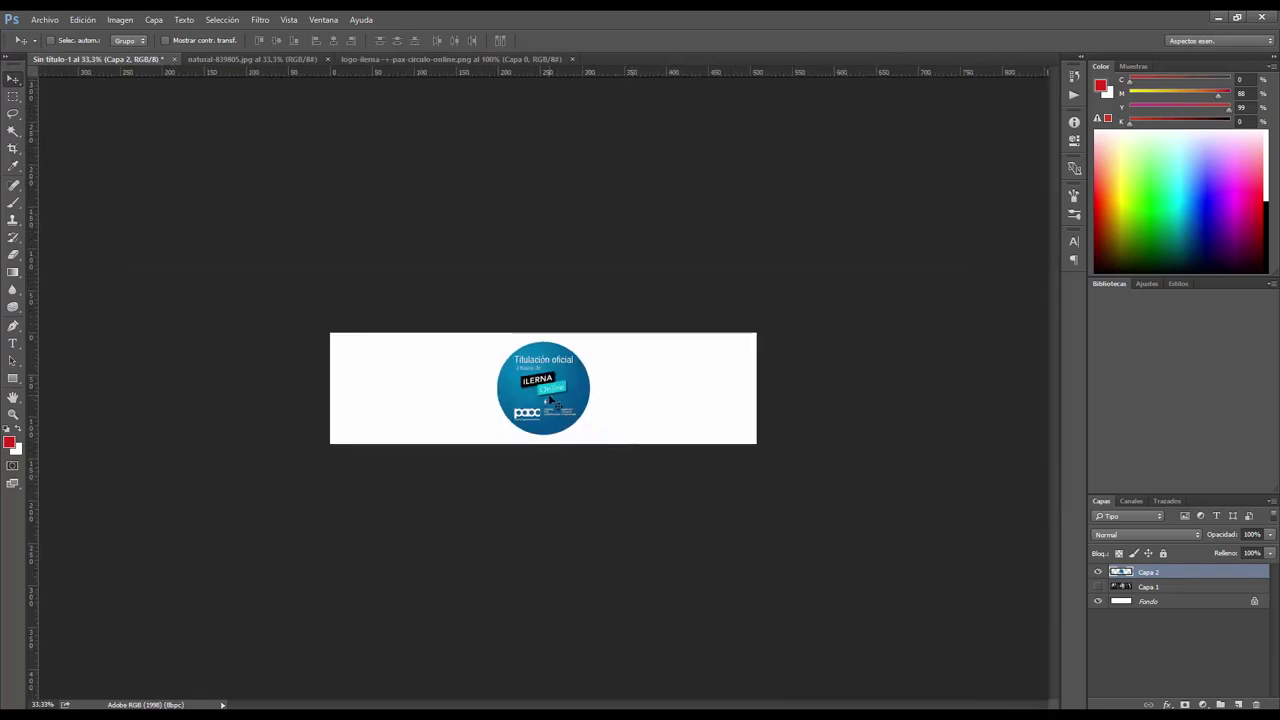
- Try enlarging the logo to about 483%, cancel the transform, and delete layer Capa 2
left_click(82, 19)
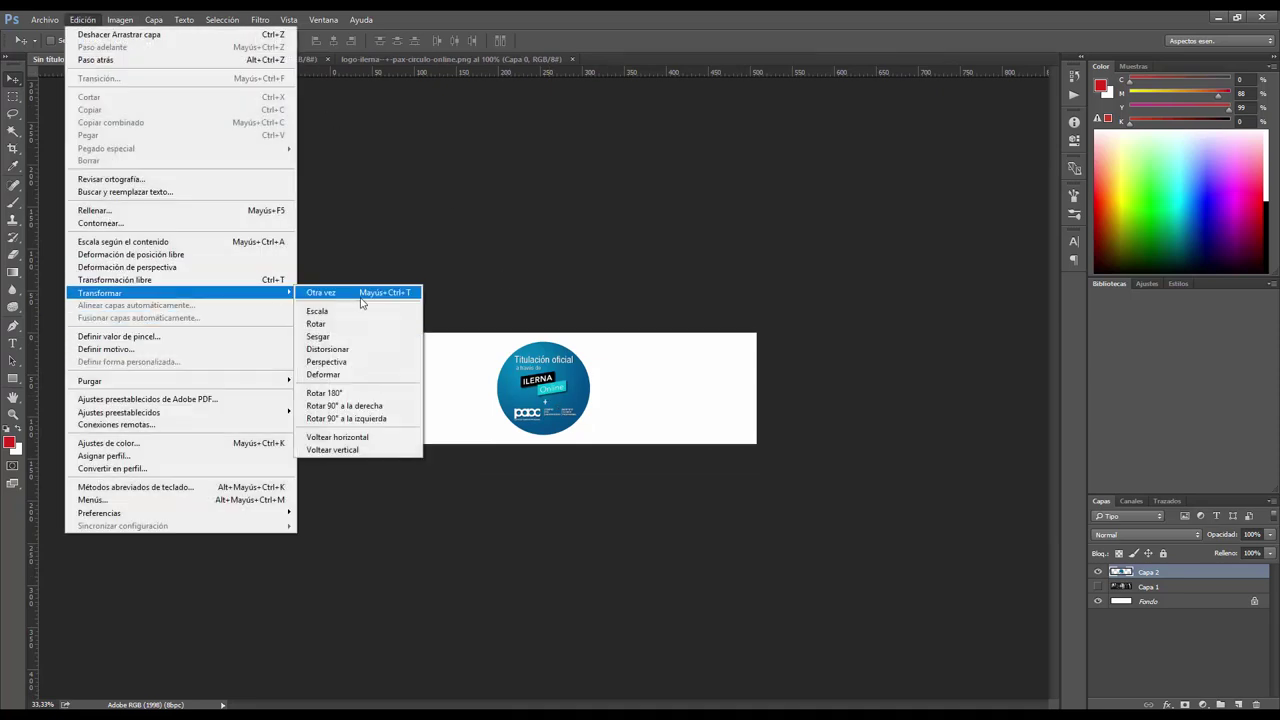
mouse_move(100, 292)
left_click(364, 312)
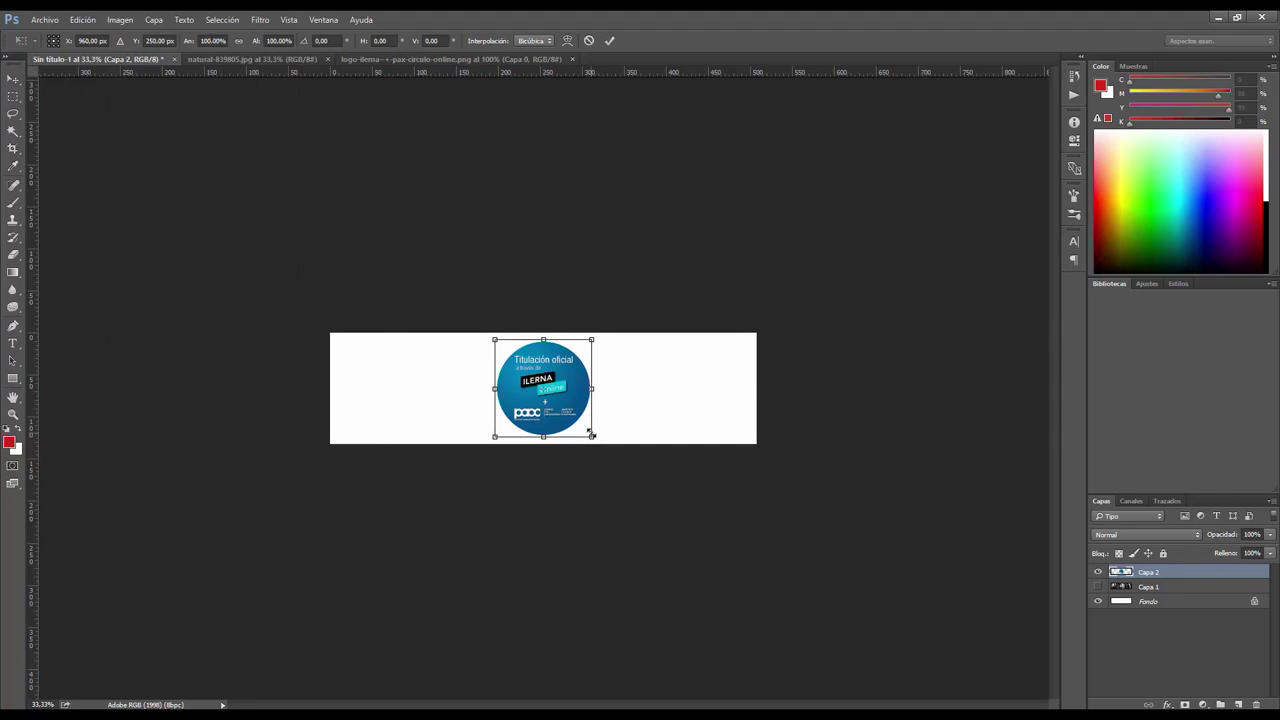
left_click_drag(592, 436, 787, 608)
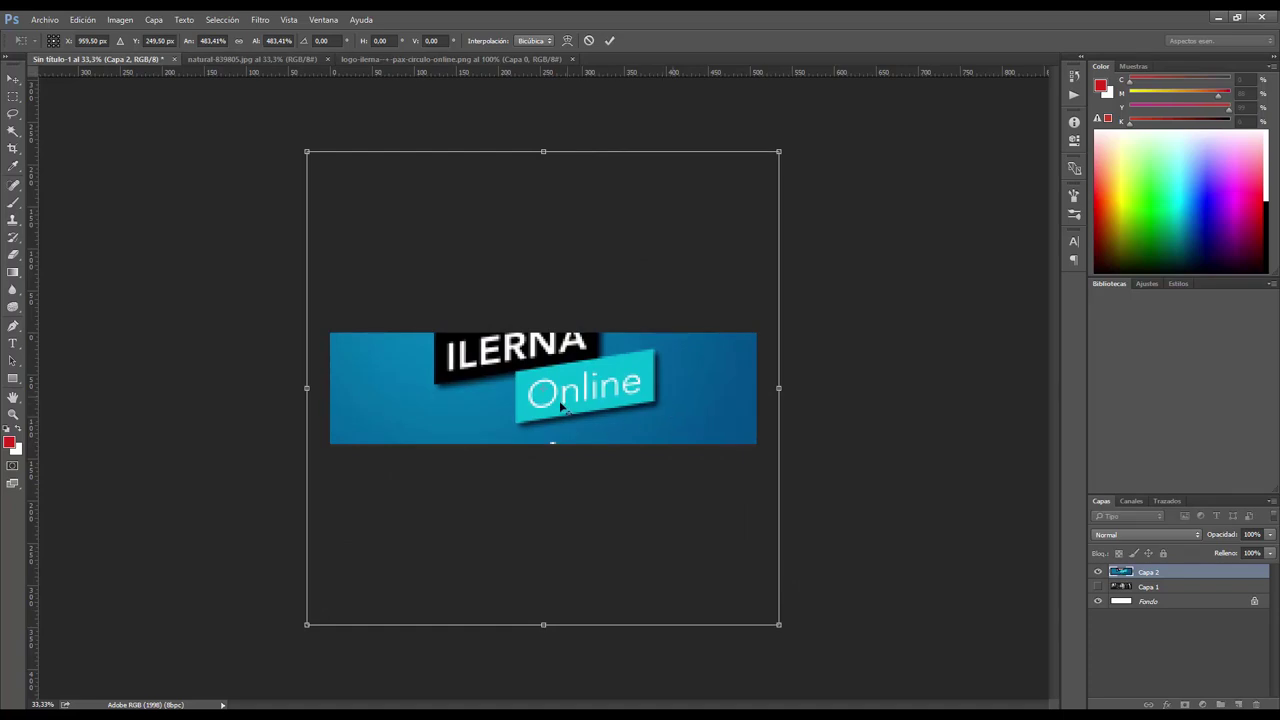
mouse_move(670, 413)
left_mouse_down()
mouse_move(668, 294)
mouse_move(671, 305)
left_mouse_up()
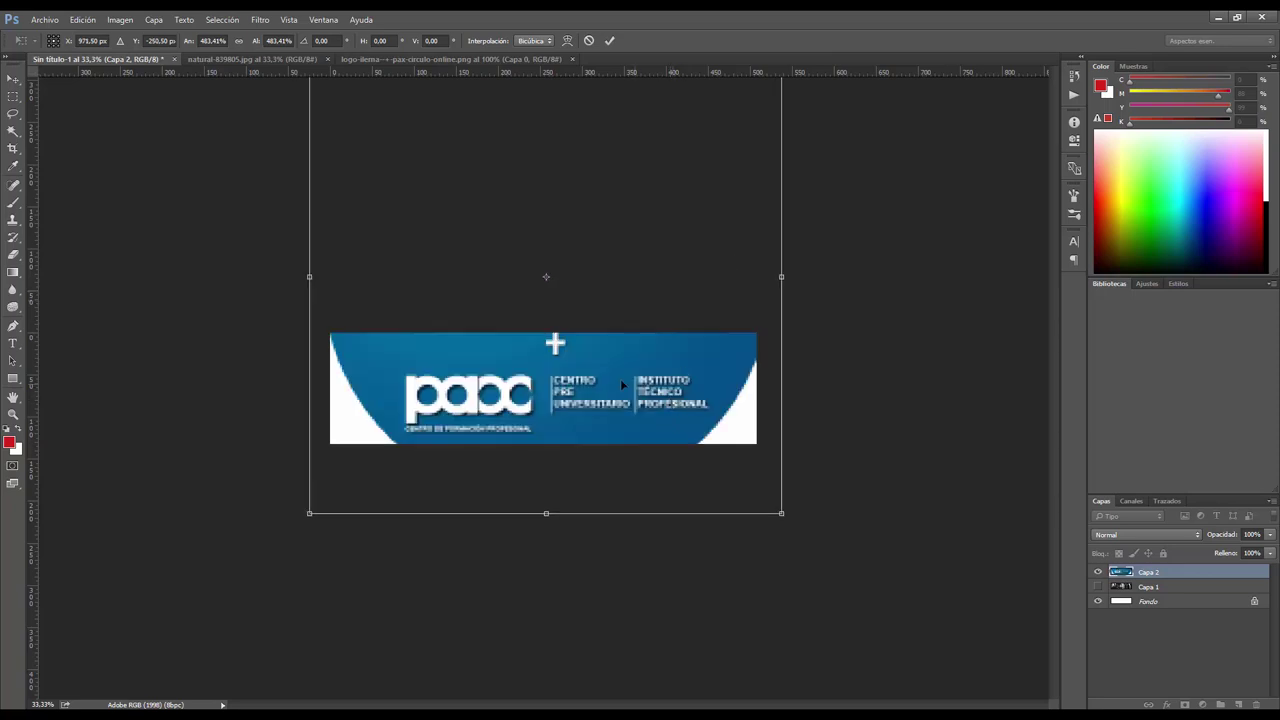
left_click_drag(620, 379, 599, 384)
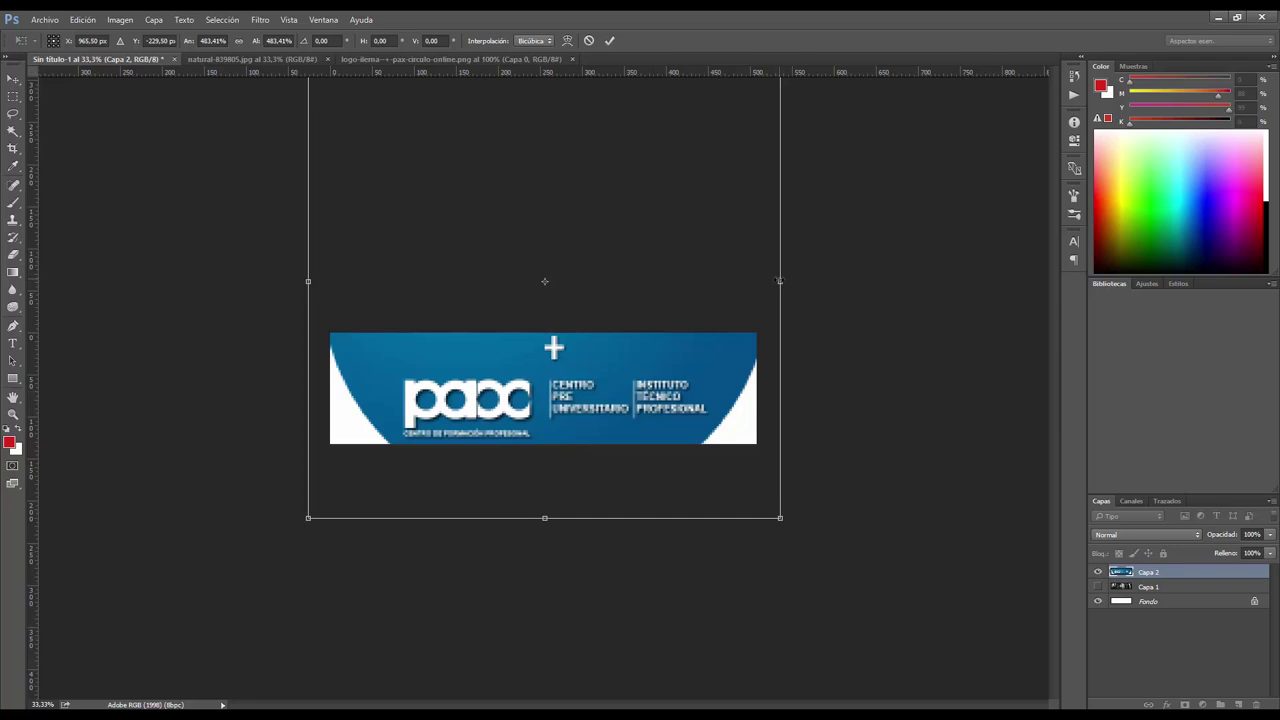
left_click_drag(779, 281, 889, 281)
left_click_drag(265, 287, 177, 281)
mouse_move(583, 391)
left_mouse_down()
mouse_move(563, 483)
mouse_move(579, 593)
left_mouse_up()
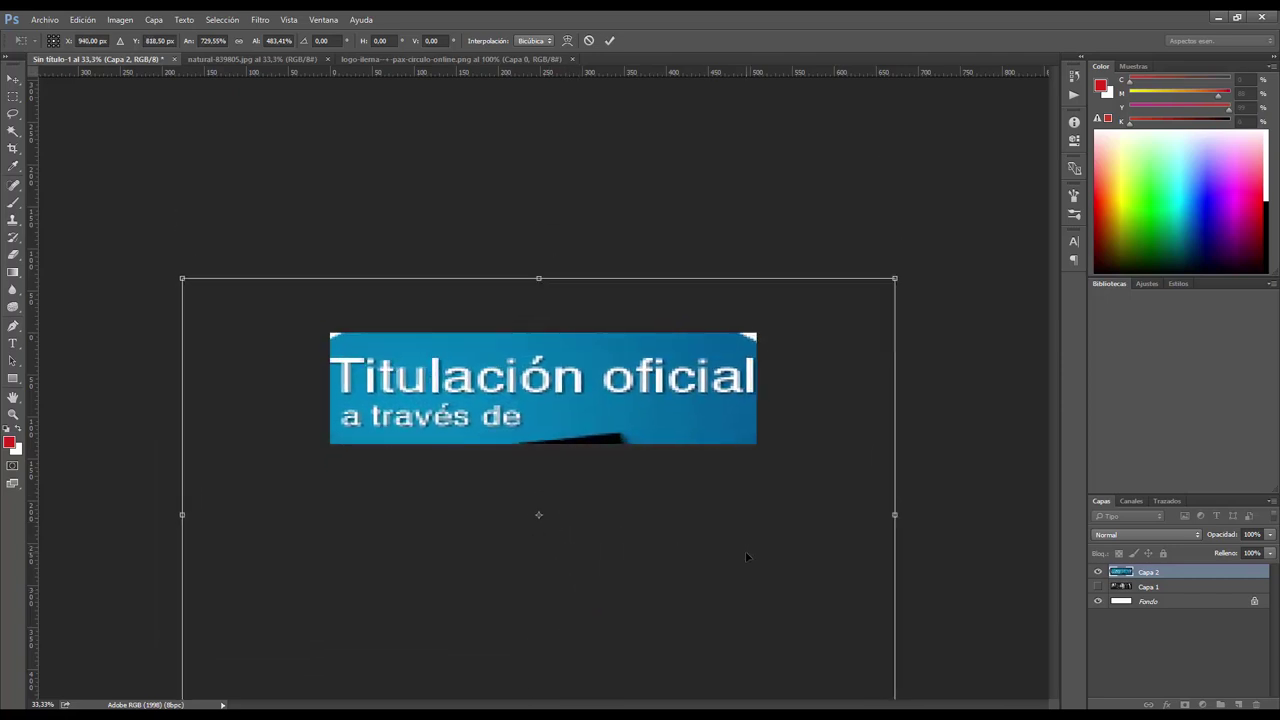
key("Escape")
left_click_drag(1186, 572, 1256, 704)
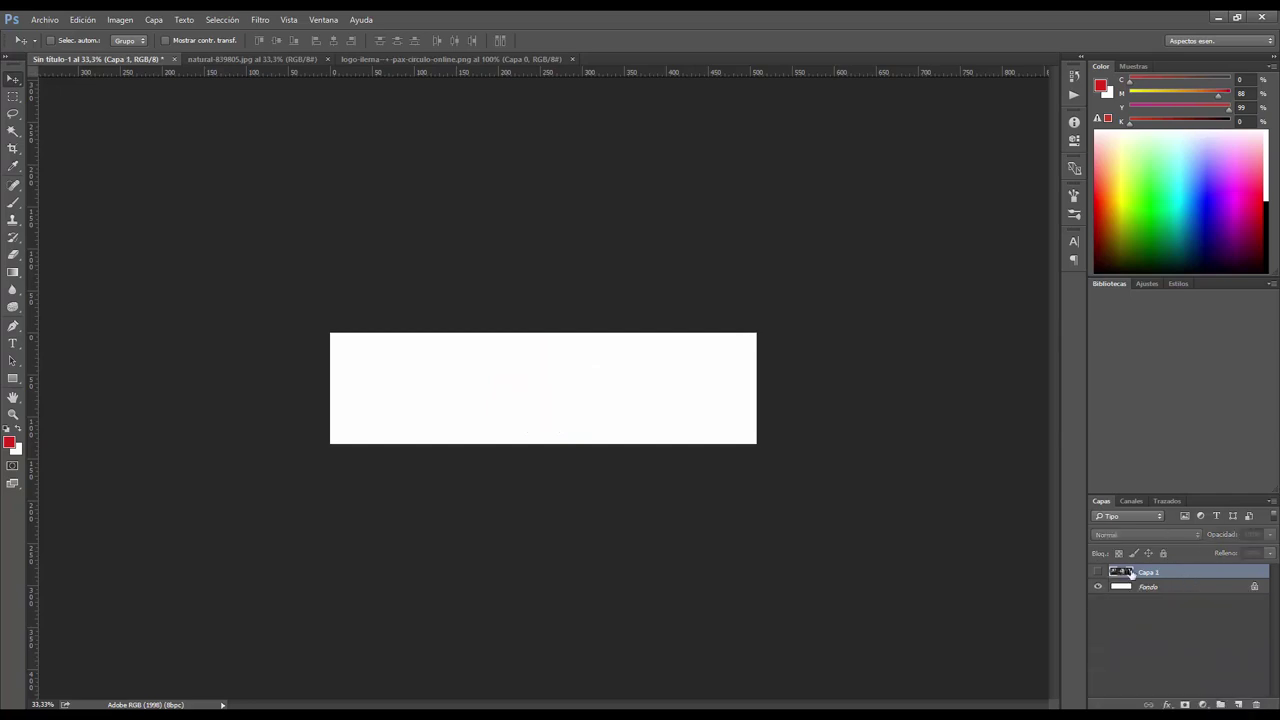
- Make the forest layer Capa 1 visible again and open the Archivo menu
left_click(1097, 572)
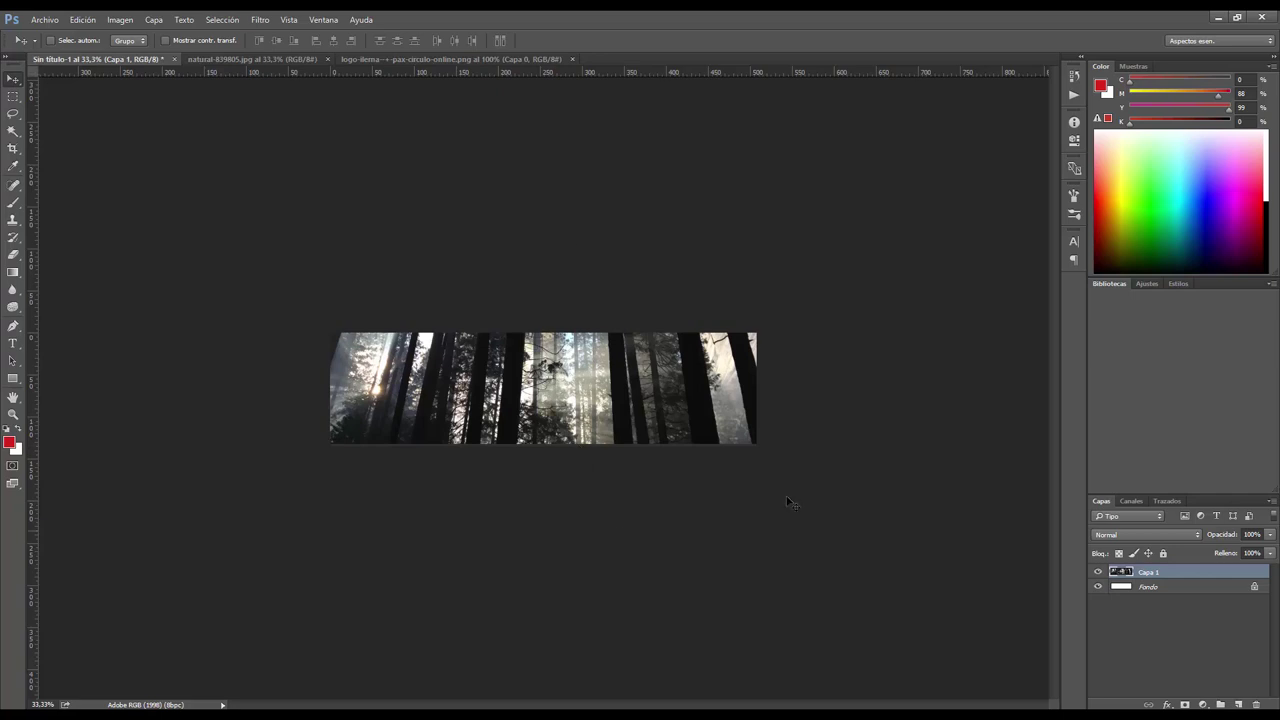
left_click(44, 20)
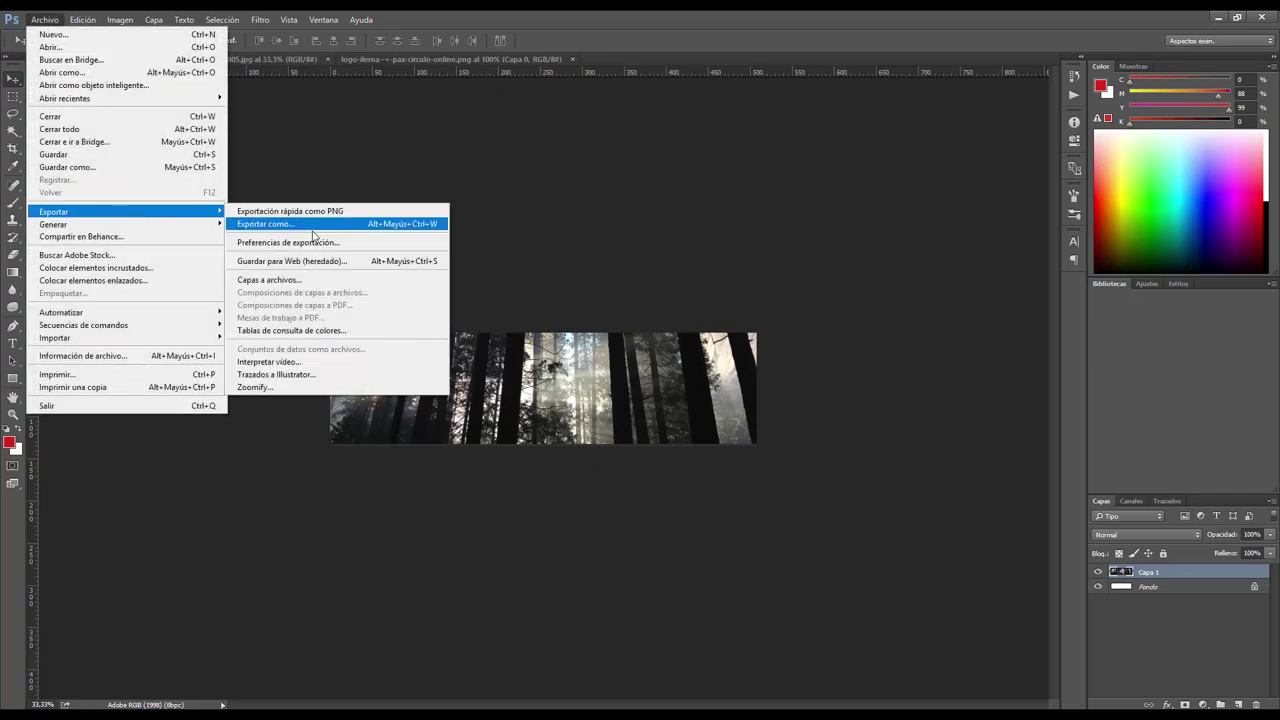
- Open Guardar para Web (heredado) and compare the original with a quality-50 JPEG (176.4 KB) in 2-Up
left_click(280, 261)
mouse_move(559, 150)
left_mouse_down()
mouse_move(527, 124)
mouse_move(521, 143)
left_mouse_up()
left_click(367, 177)
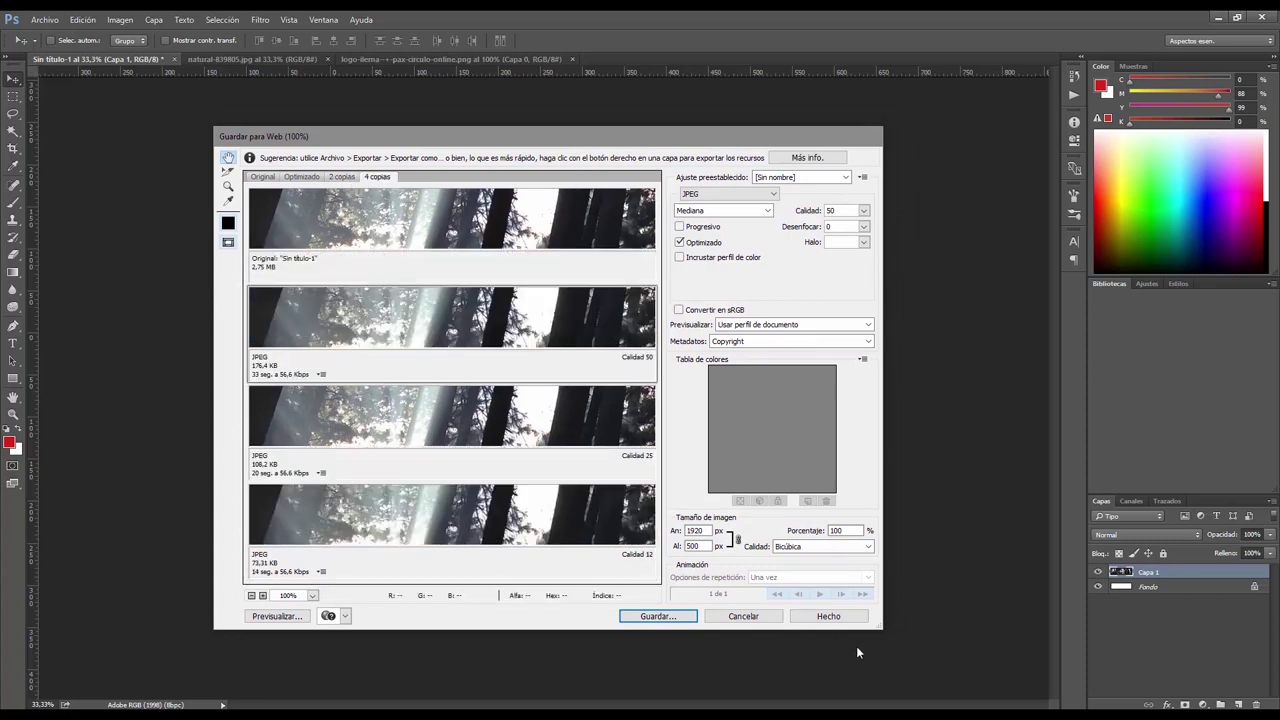
left_click_drag(880, 624, 1055, 699)
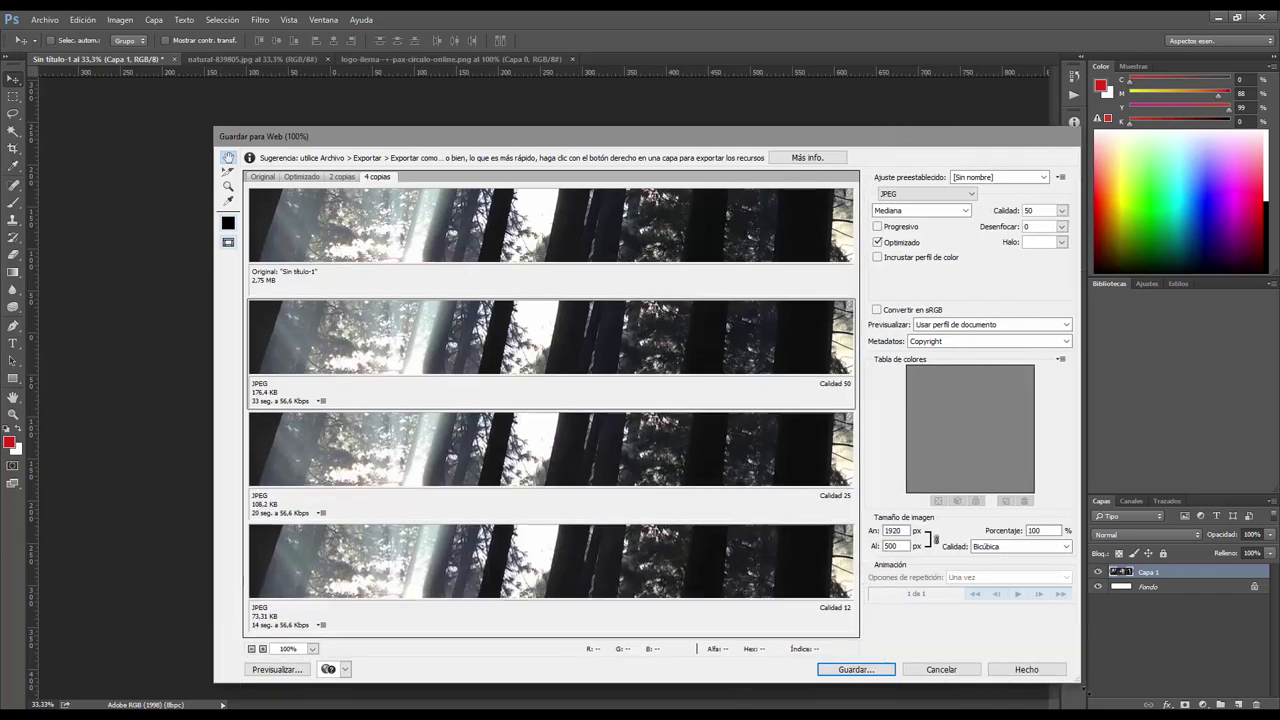
left_click_drag(620, 131, 565, 93)
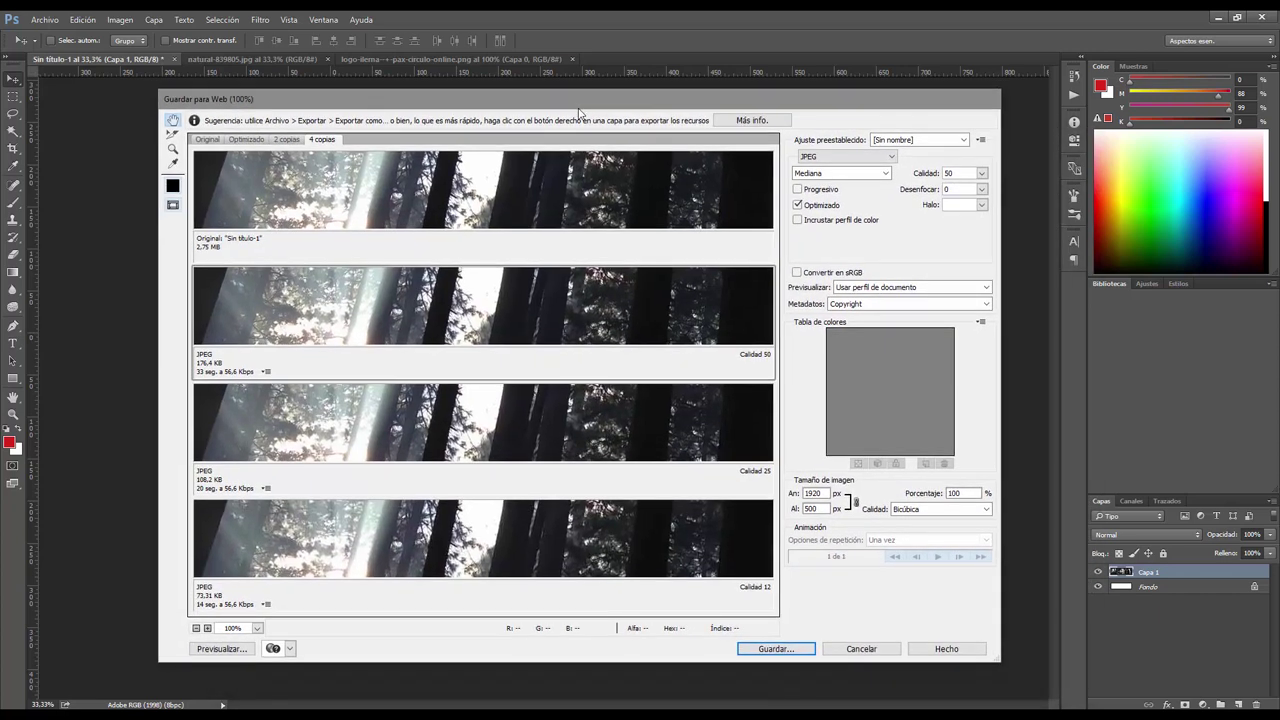
left_click(288, 140)
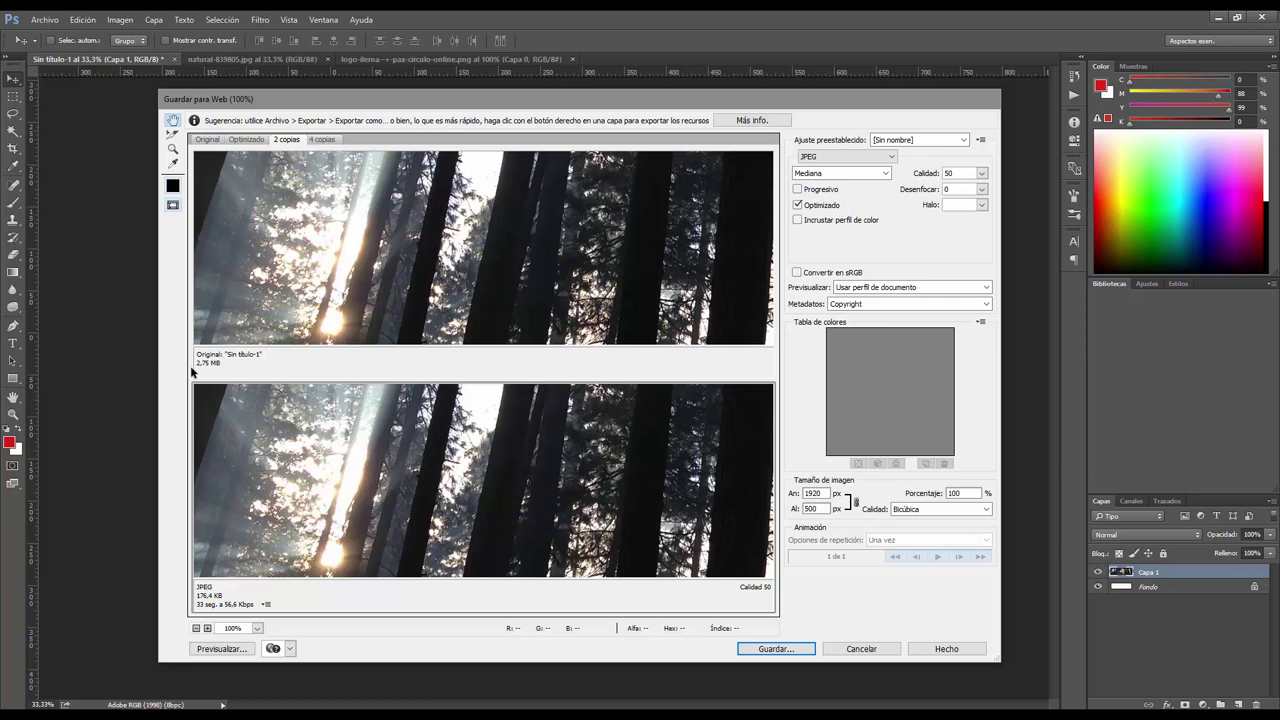
mouse_move(437, 360)
left_mouse_down()
mouse_move(409, 289)
mouse_move(300, 300)
left_mouse_up()
mouse_move(635, 217)
left_mouse_down()
mouse_move(422, 268)
mouse_move(643, 246)
left_mouse_up()
left_click_drag(503, 279, 503, 289)
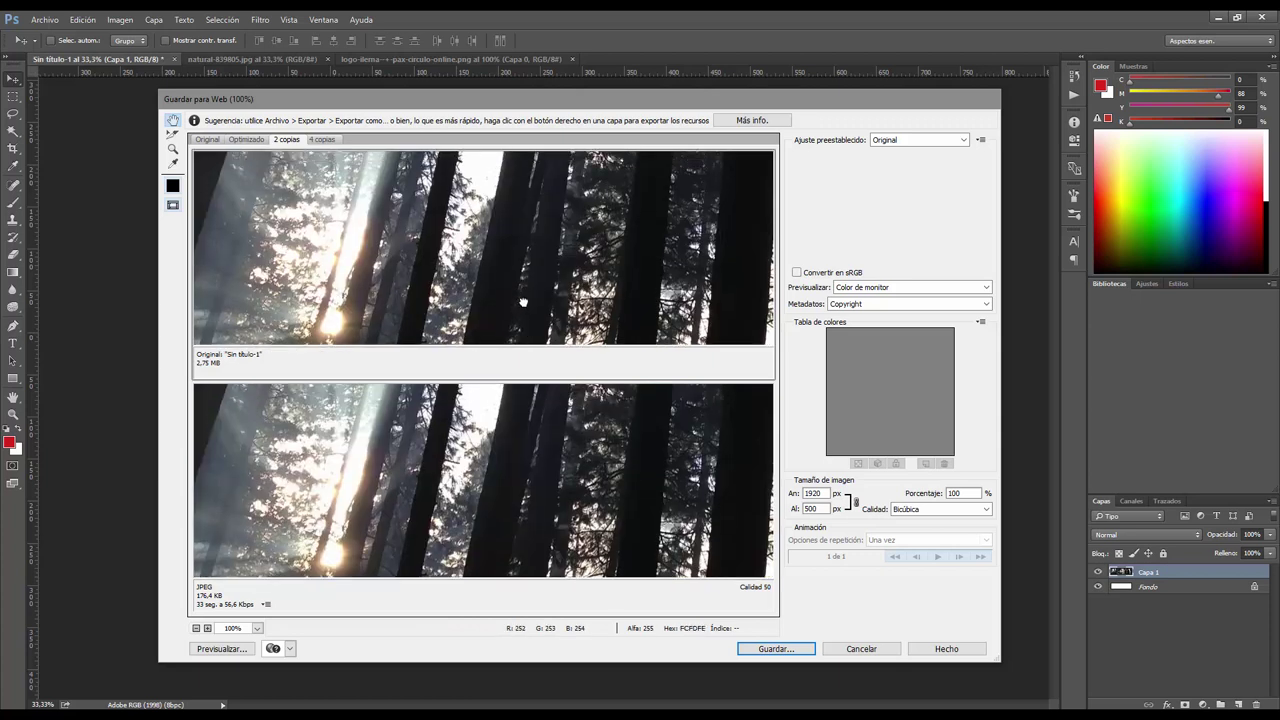
left_click(420, 480)
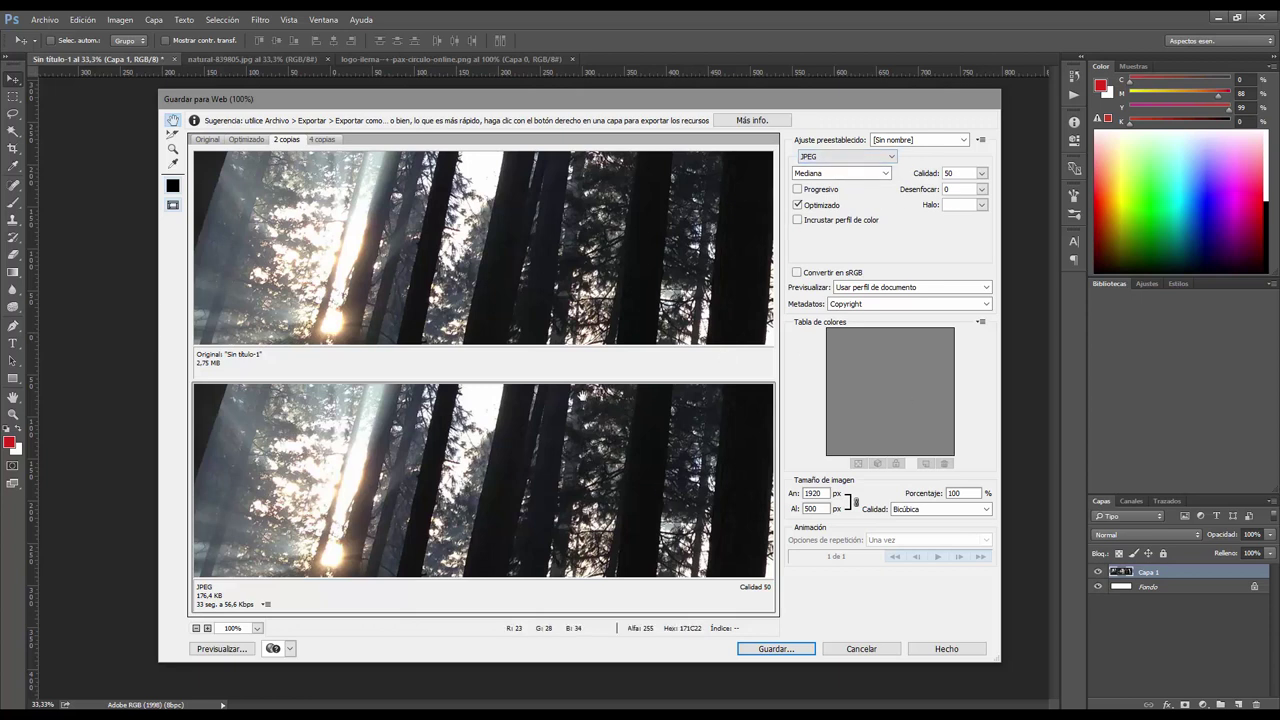
left_click(538, 250)
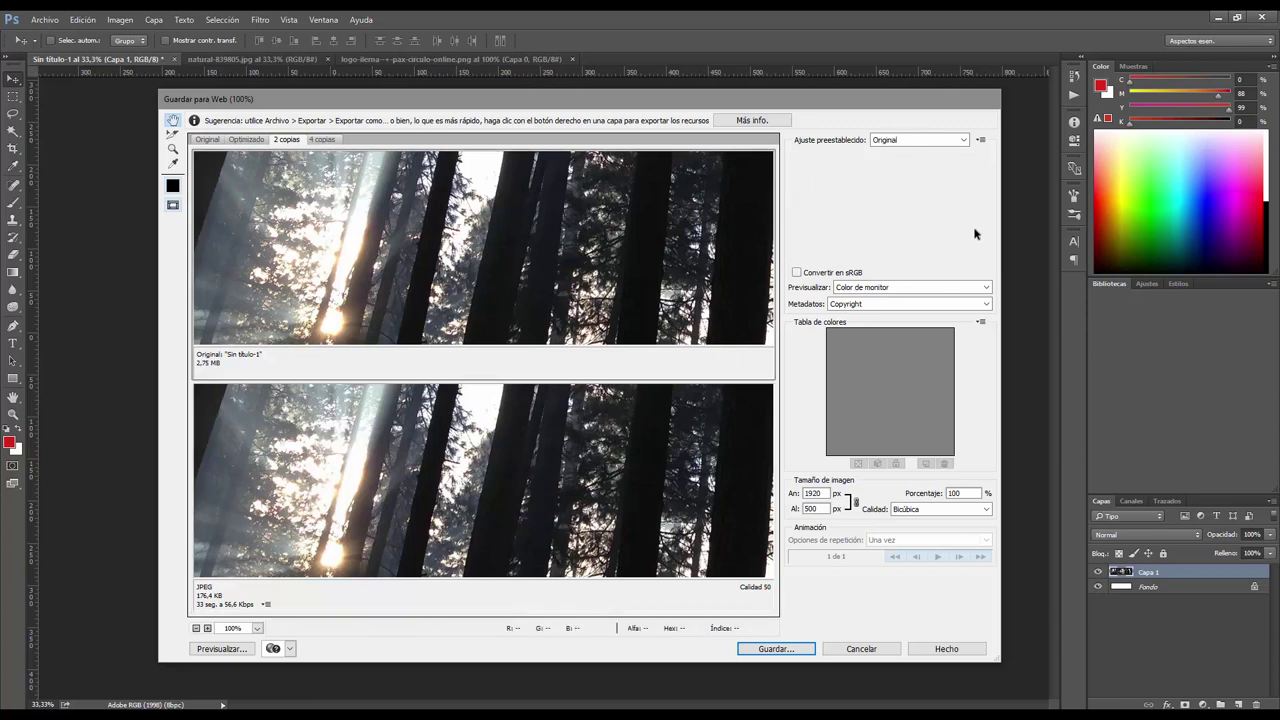
left_click(540, 488)
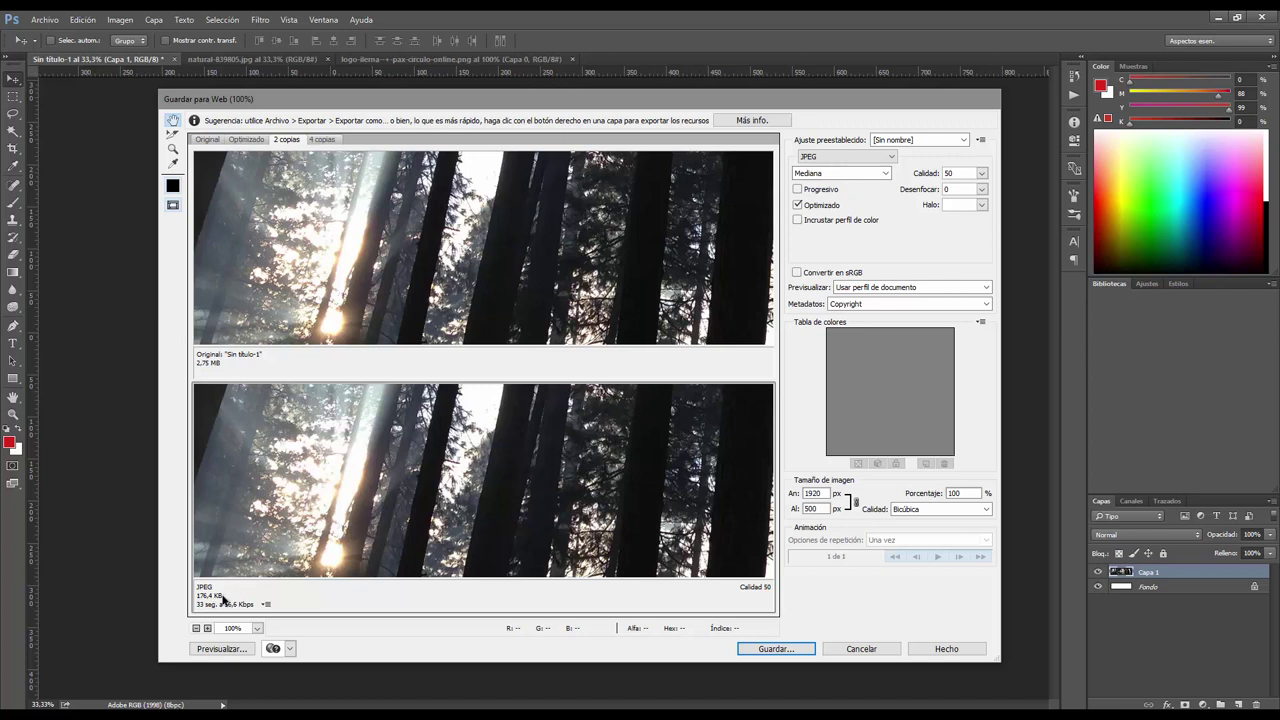
left_click_drag(565, 504, 569, 504)
- Try the Baja JPEG preset and drop the quality to 0 to preview compression
left_click(883, 174)
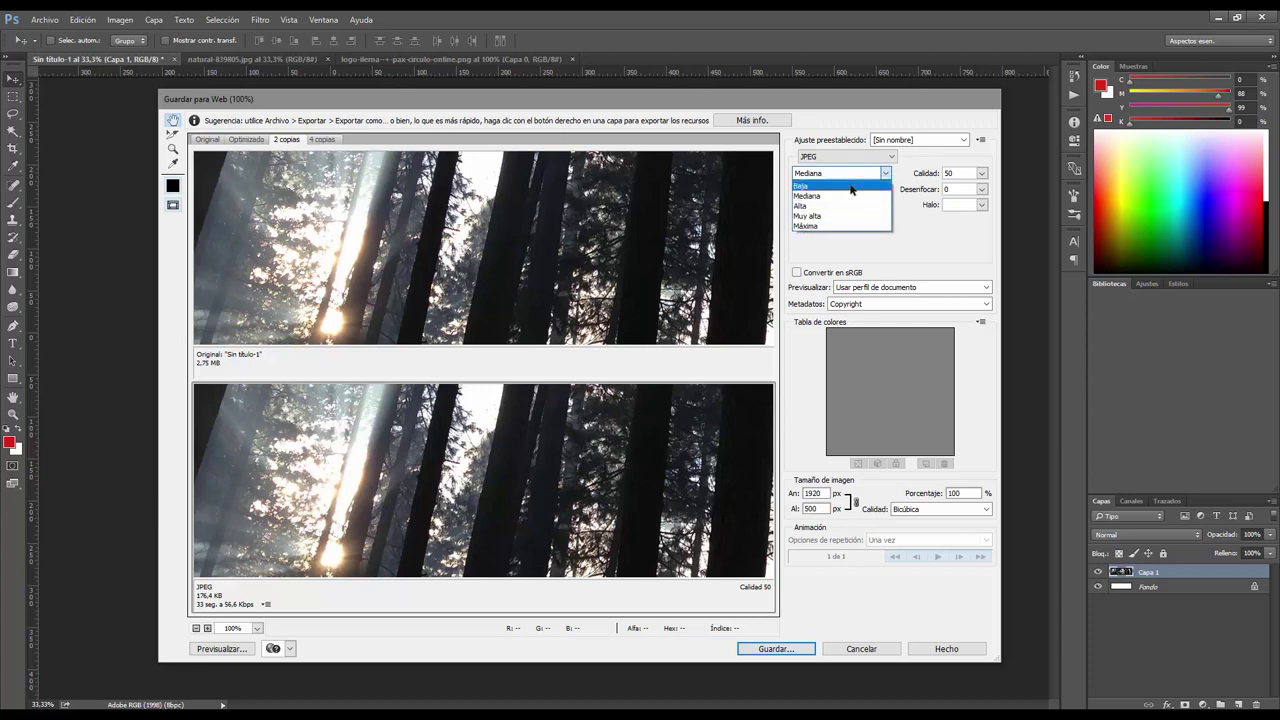
left_click(851, 187)
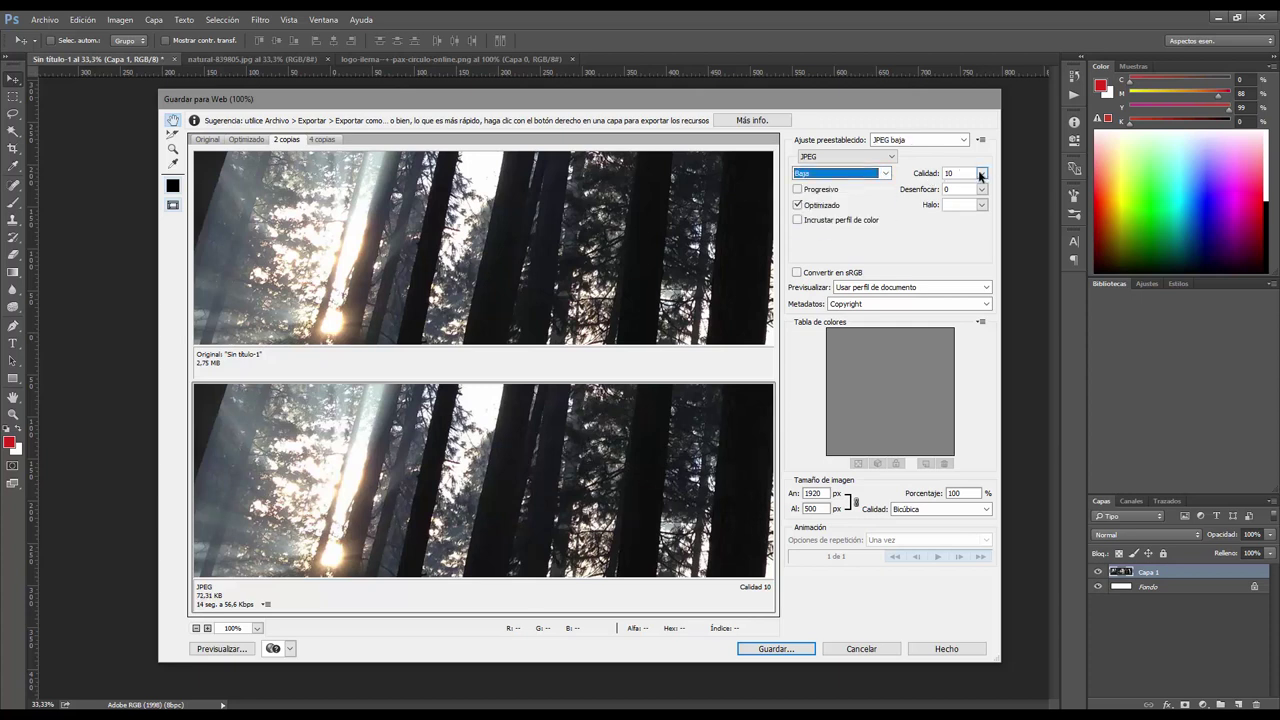
left_click(981, 174)
left_click_drag(919, 190, 910, 190)
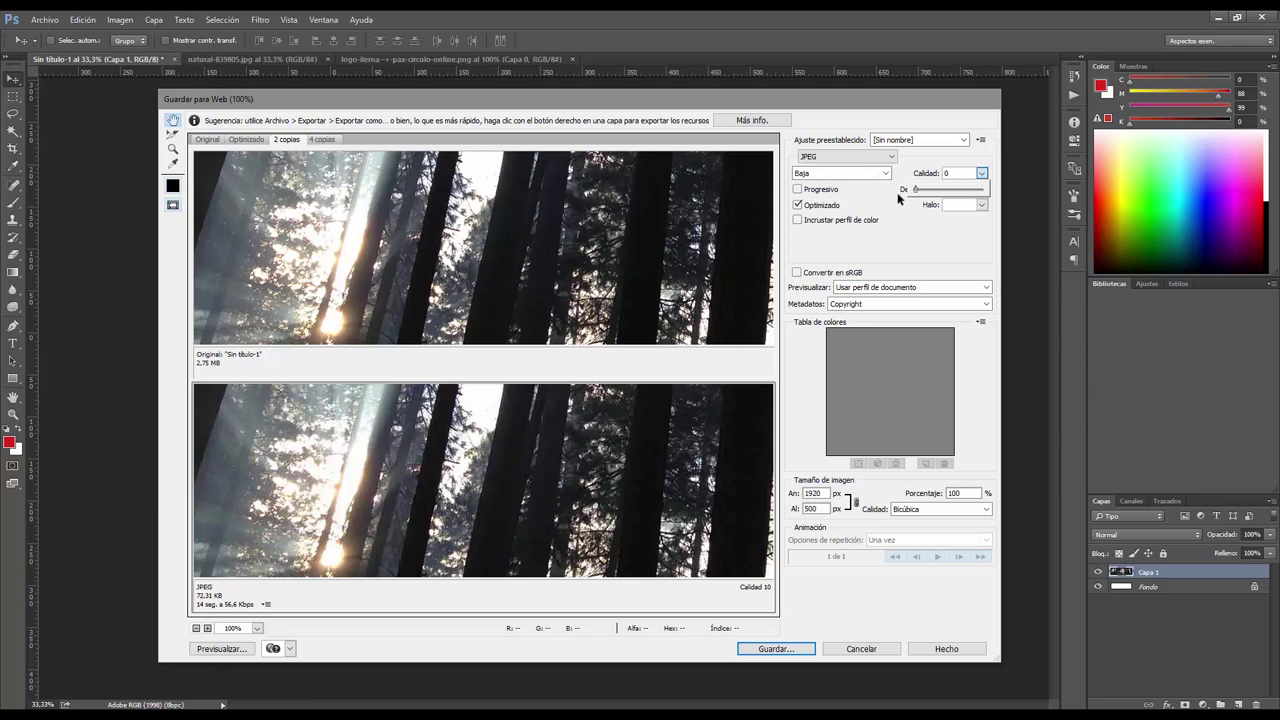
left_click(506, 449)
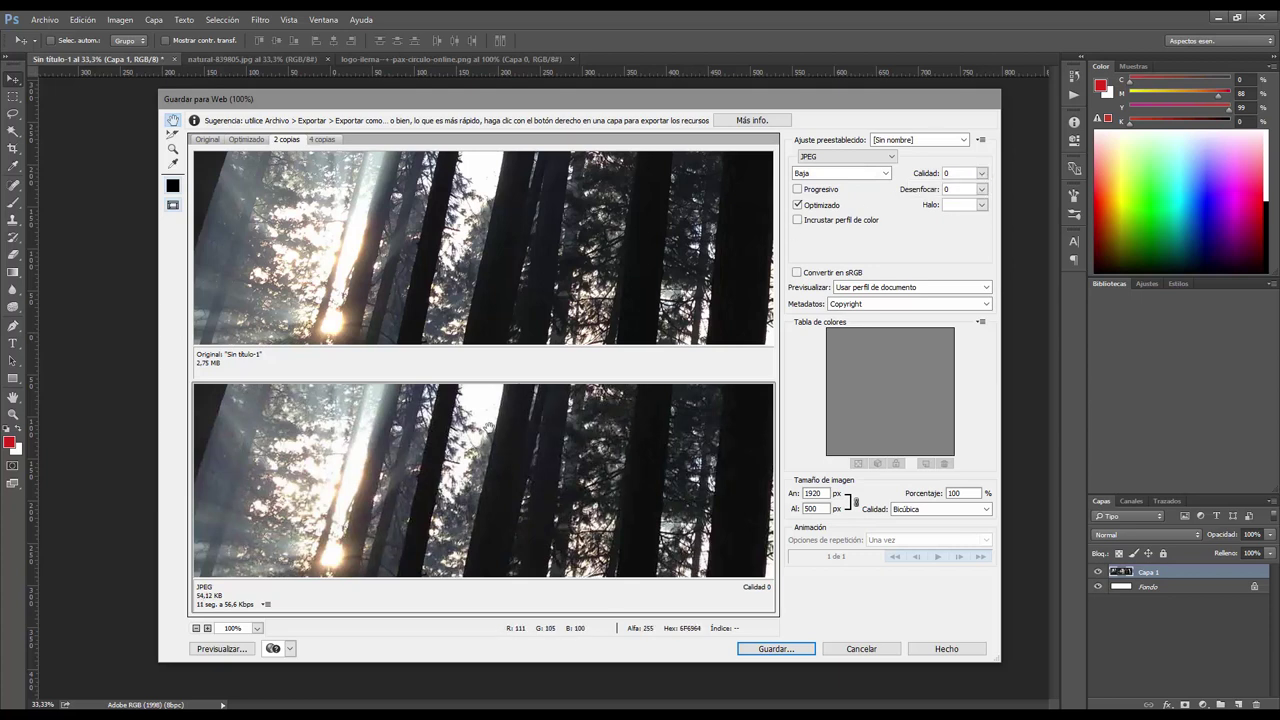
left_click_drag(490, 428, 480, 486)
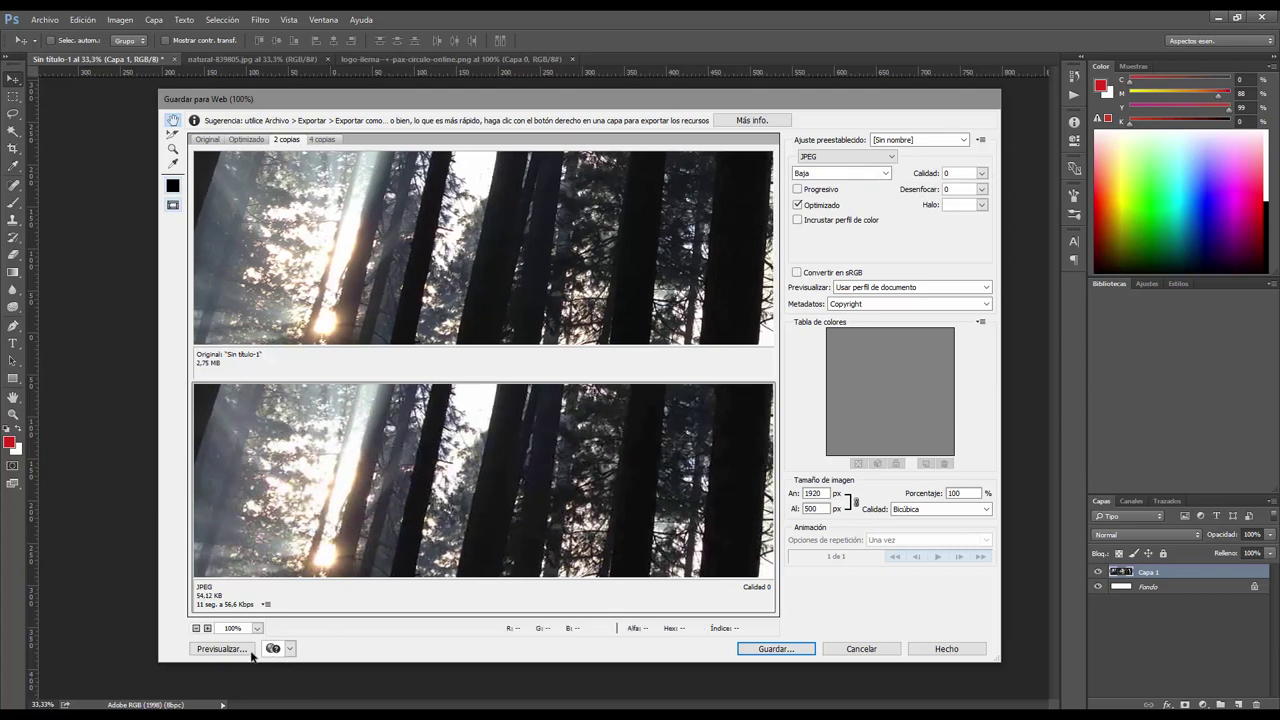
- Inspect the previews at 200%, then choose the Mediana preset (Calidad 30, 117.9 KB)
left_click(208, 628)
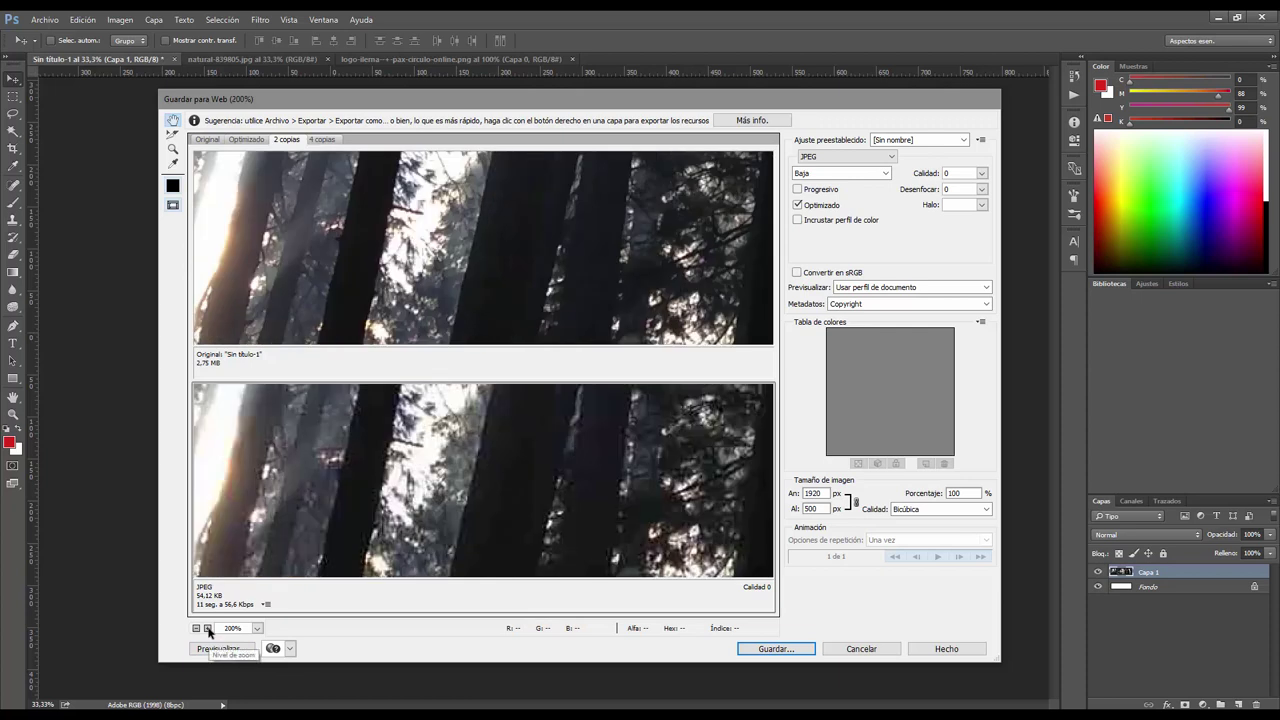
mouse_move(383, 474)
left_mouse_down()
mouse_move(429, 614)
mouse_move(566, 466)
mouse_move(579, 471)
mouse_move(529, 486)
left_mouse_up()
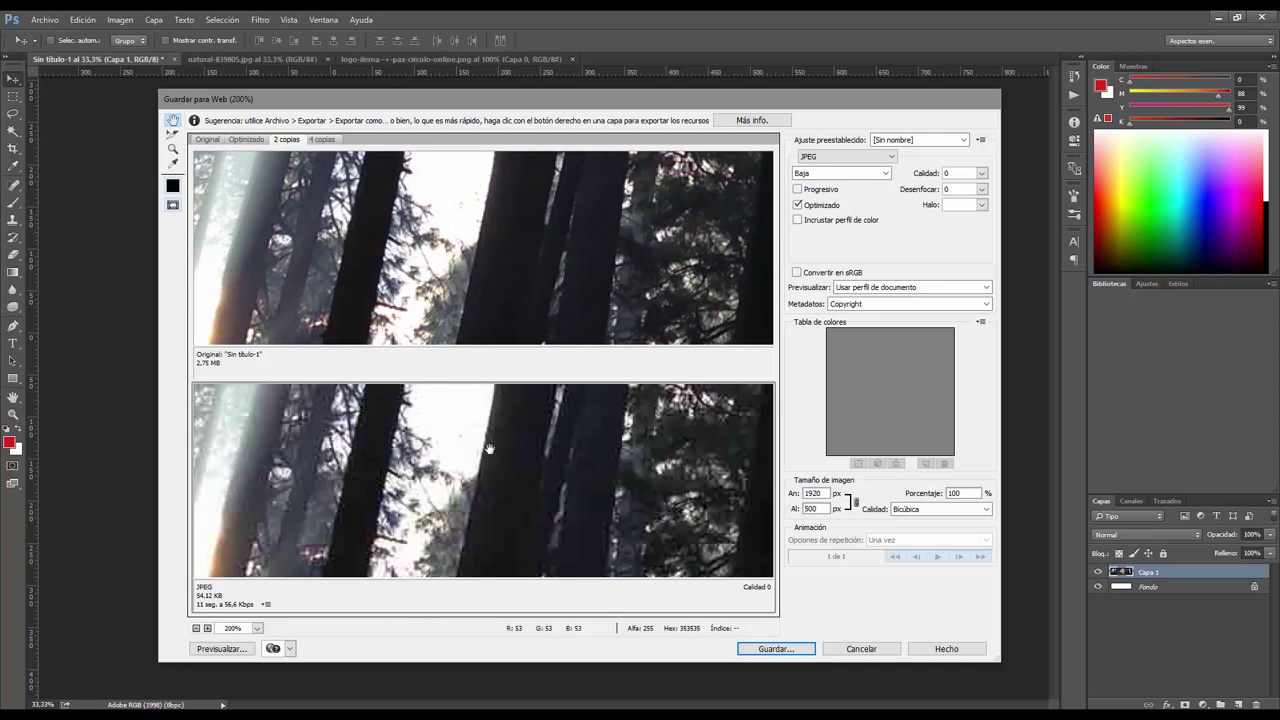
mouse_move(492, 443)
left_mouse_down()
mouse_move(296, 340)
mouse_move(549, 503)
left_mouse_up()
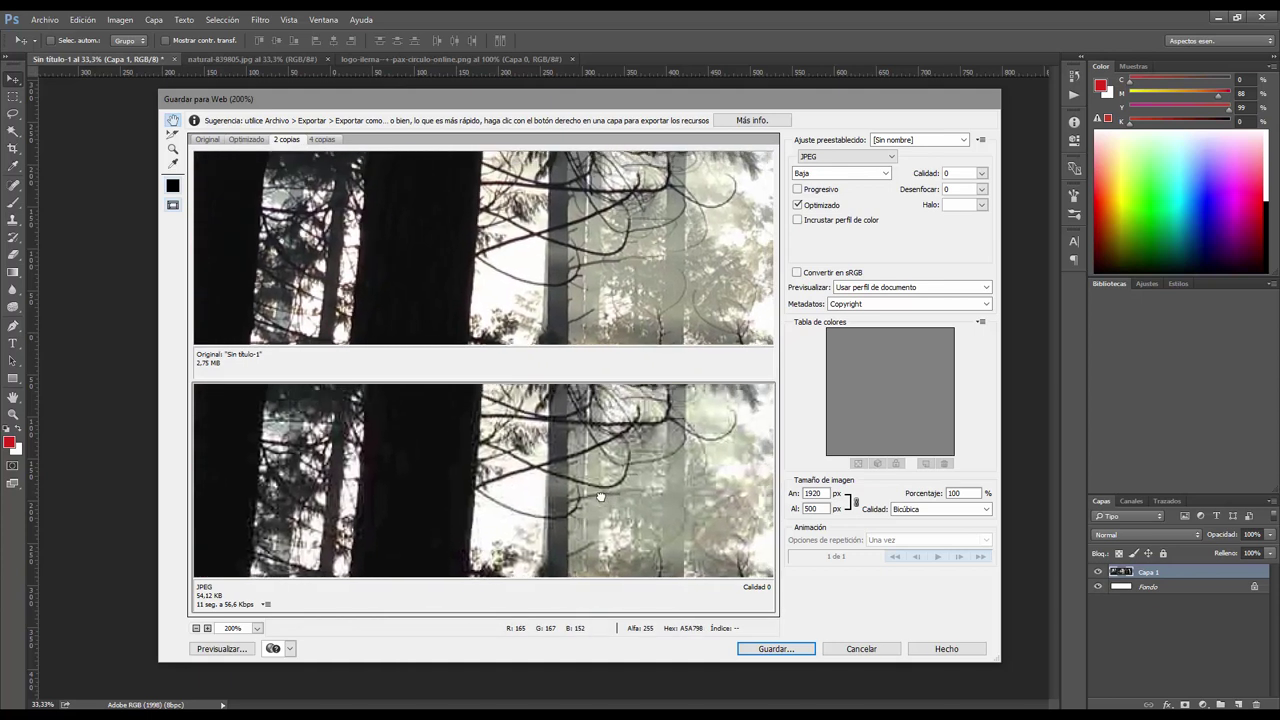
left_click_drag(714, 525, 514, 372)
mouse_move(654, 488)
left_mouse_down()
mouse_move(460, 465)
mouse_move(488, 456)
mouse_move(568, 478)
left_mouse_up()
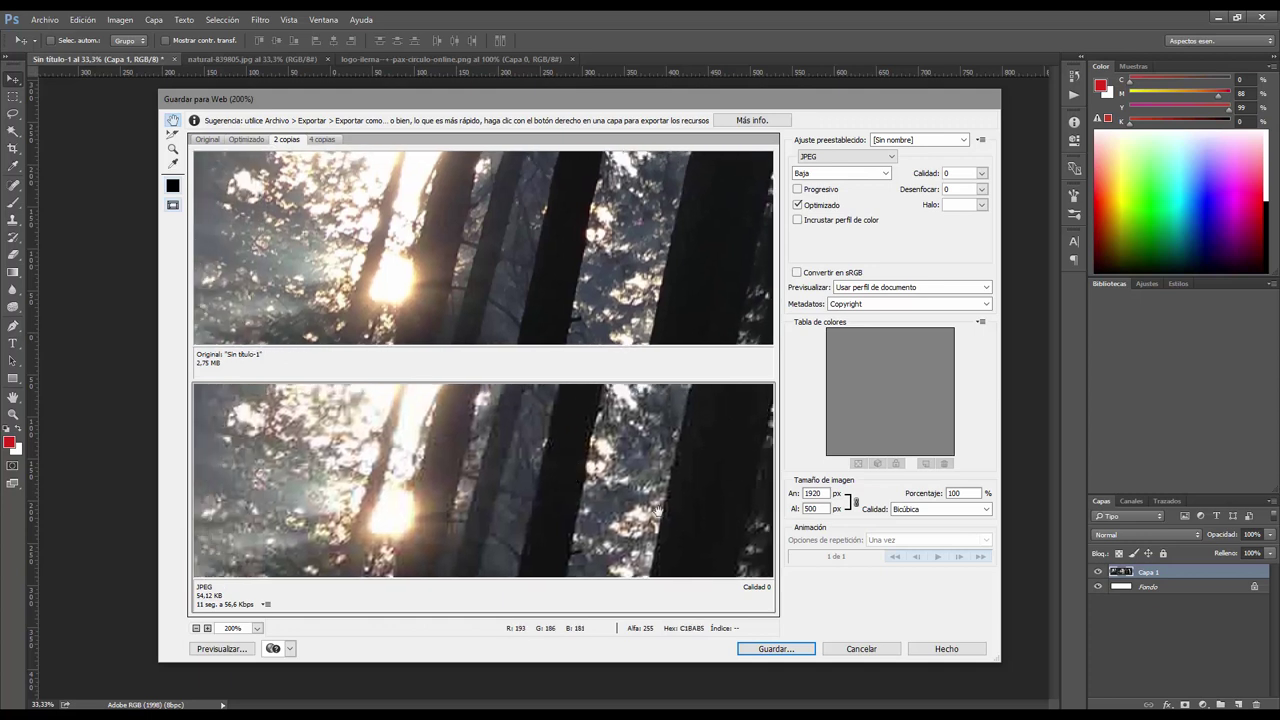
left_click(855, 174)
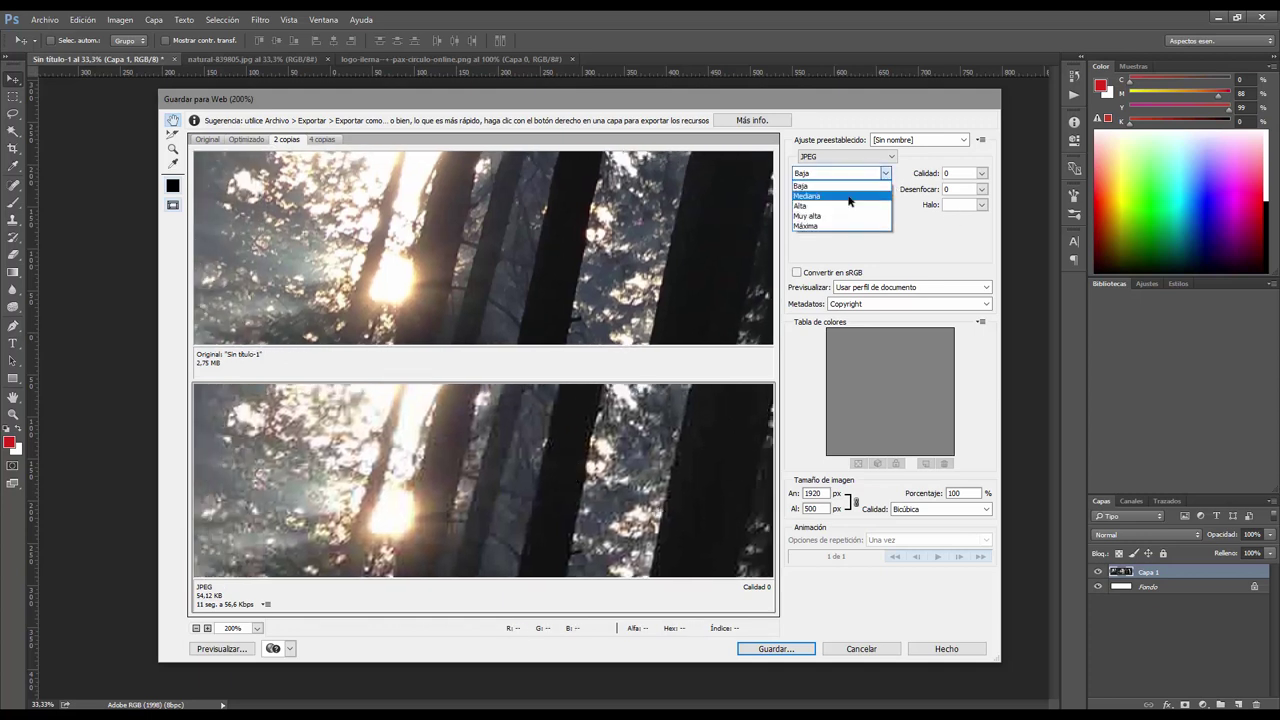
left_click(849, 196)
left_click_drag(520, 464, 570, 483)
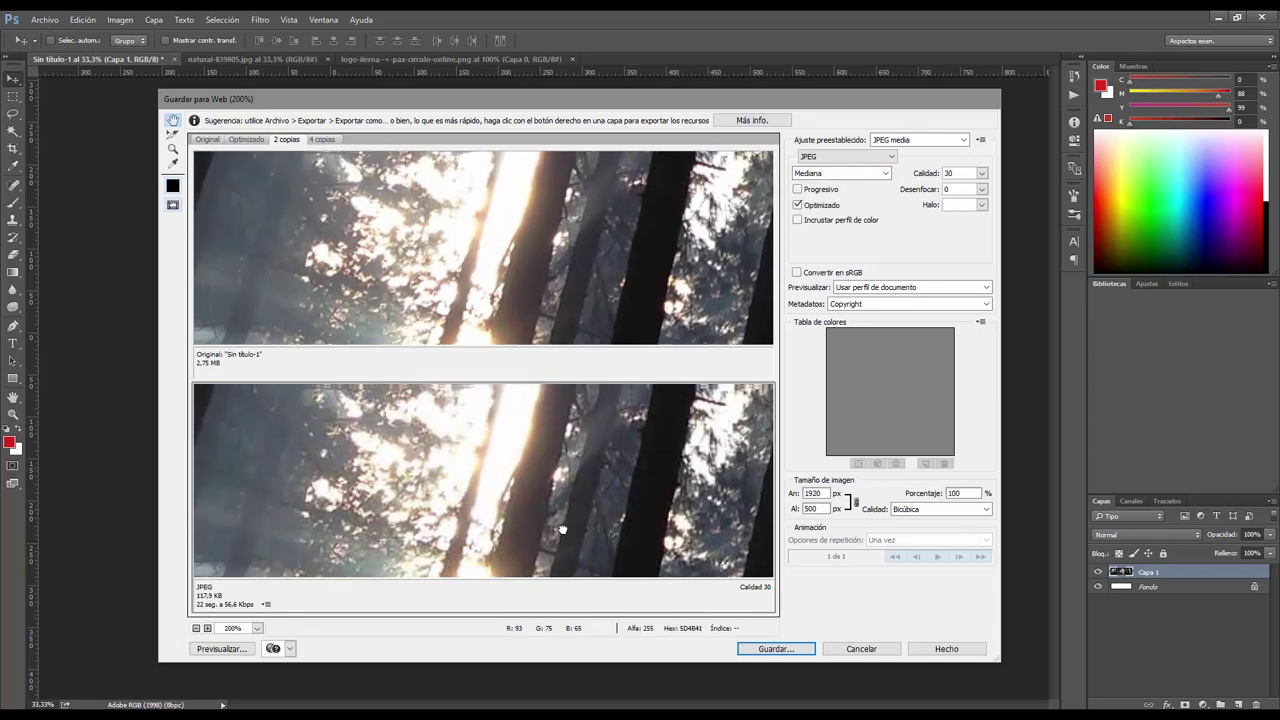
- Return the previews to 100%, pan across the forest, and try the Alta quality level
left_click(196, 628)
left_click_drag(570, 440, 585, 495)
left_click_drag(572, 540, 510, 426)
left_click_drag(496, 188, 494, 430)
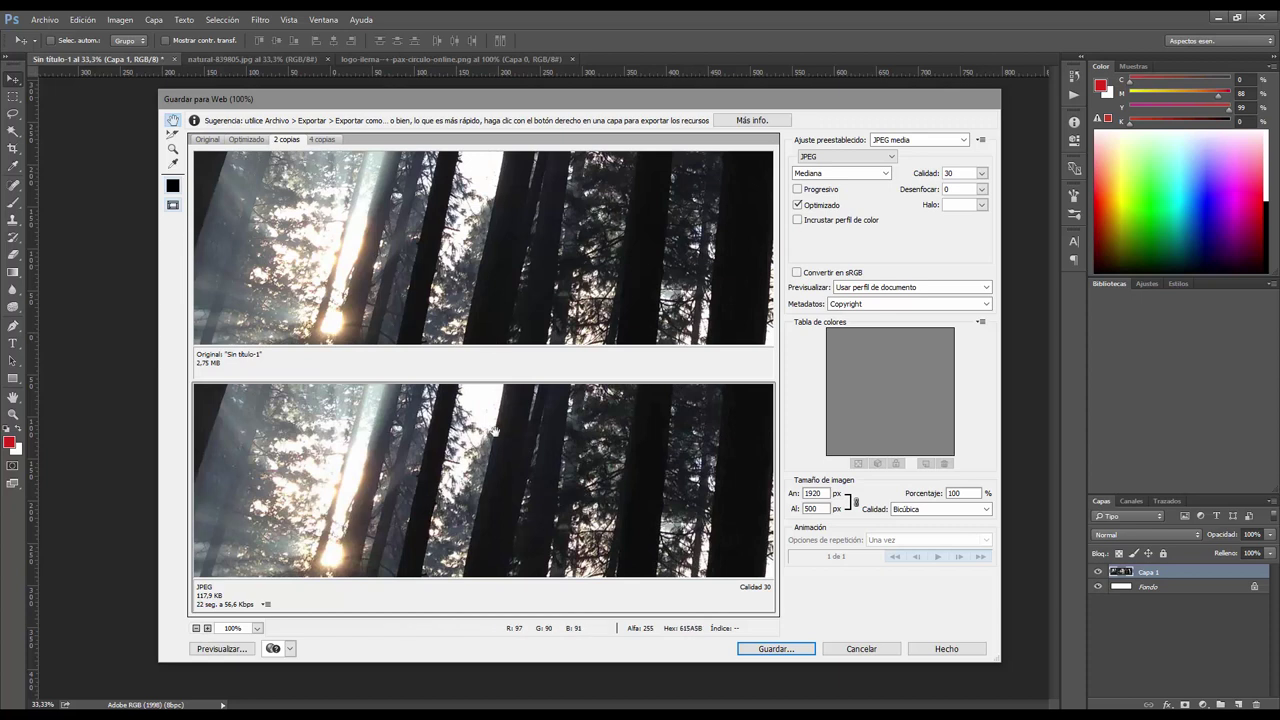
left_click(849, 174)
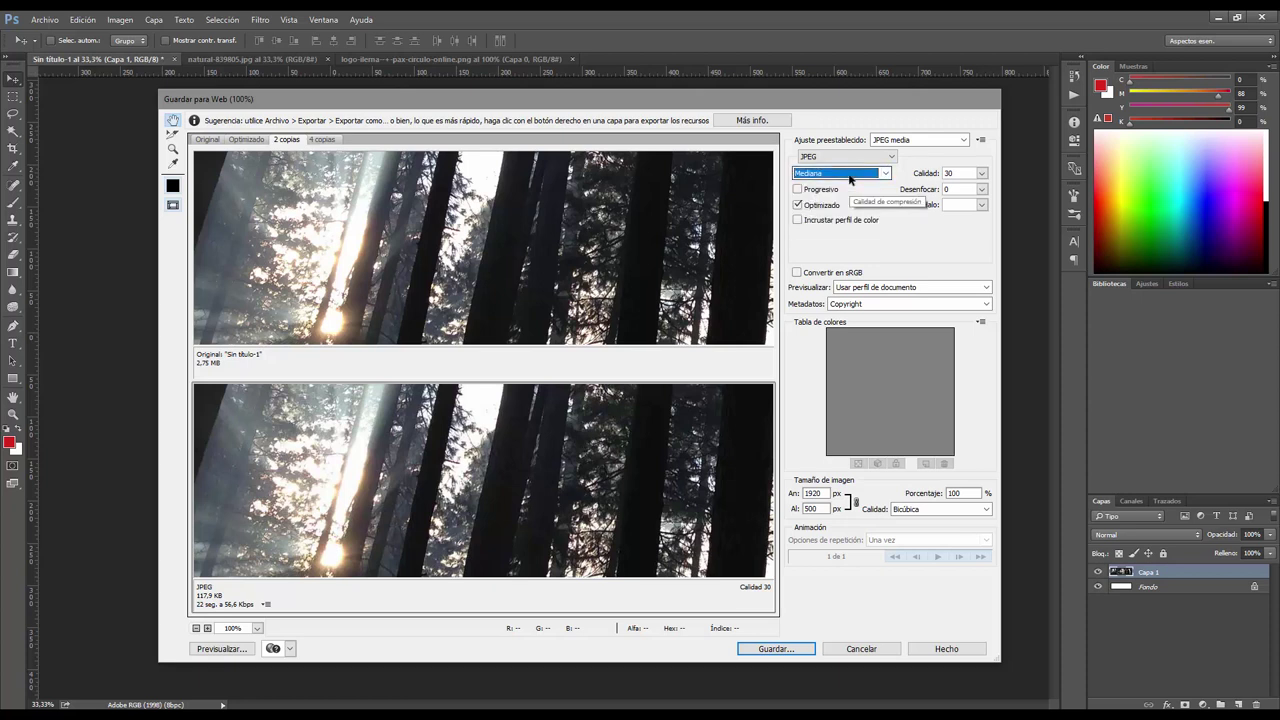
left_click(849, 176)
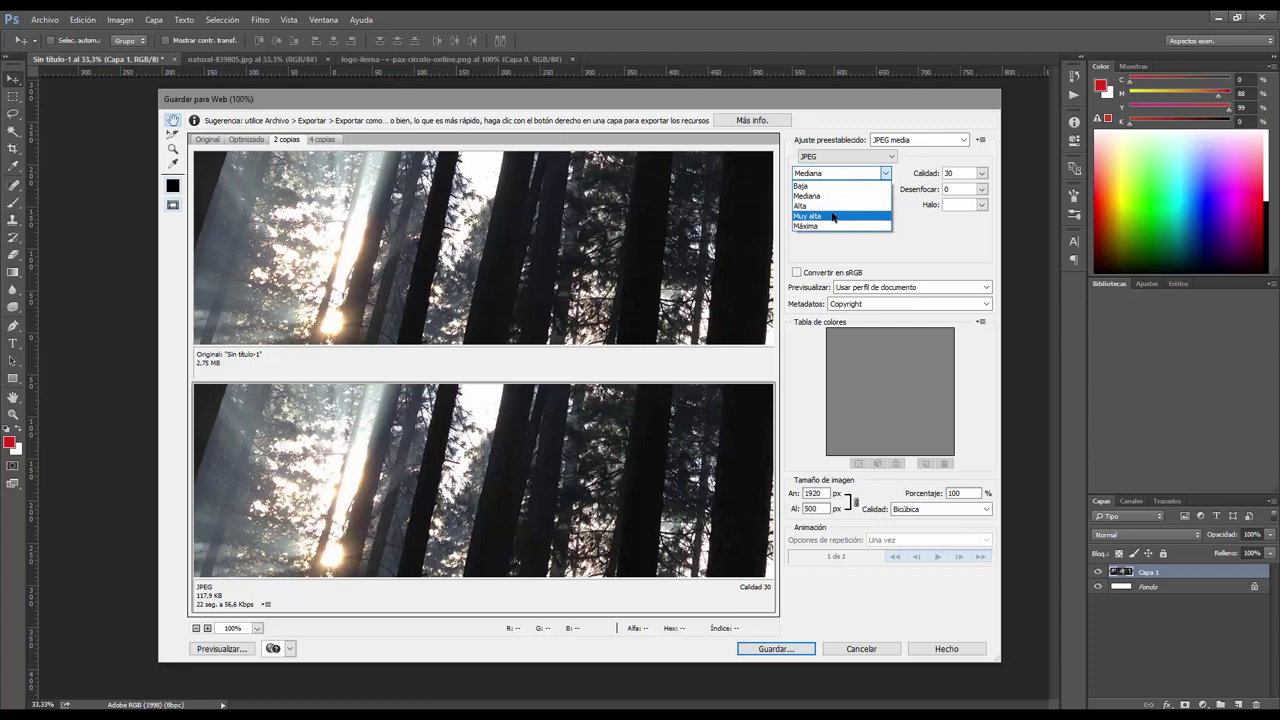
key("Escape")
key("Down")
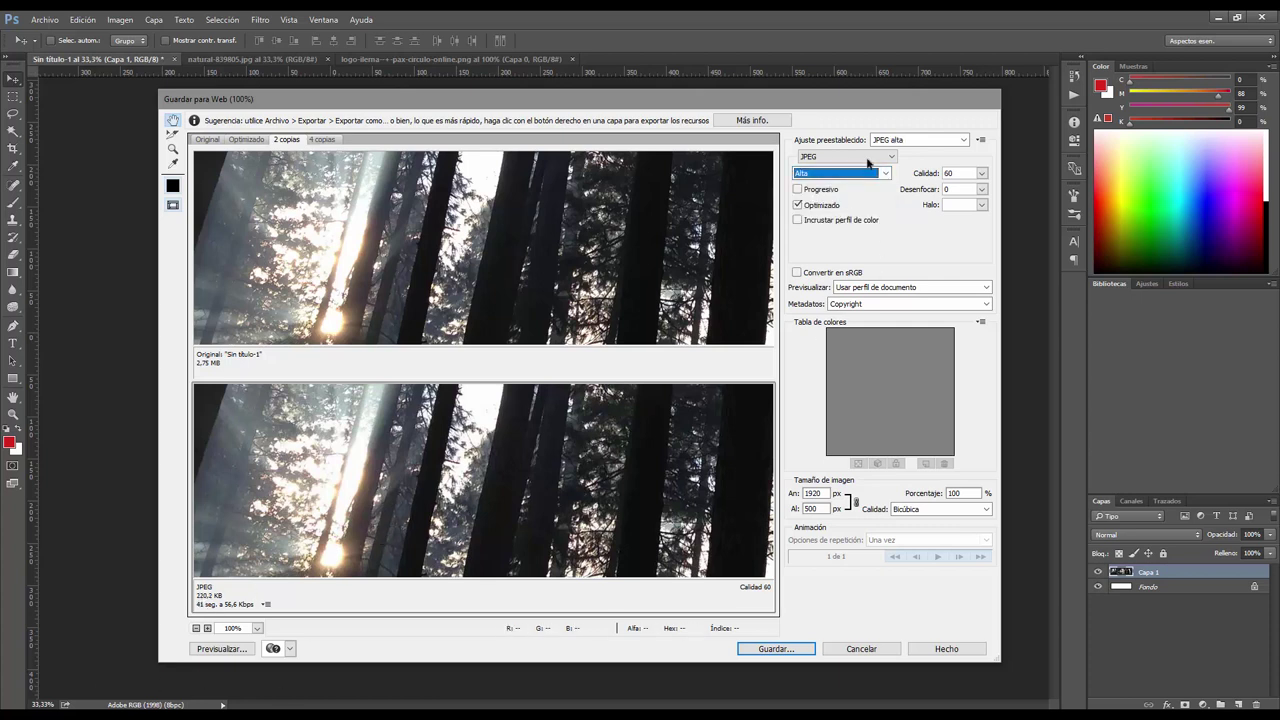
- Switch between Mediana and Alta, then drag Calidad down to 26 for a 110.6 KB estimate
left_click(878, 174)
left_click(840, 198)
left_click(886, 174)
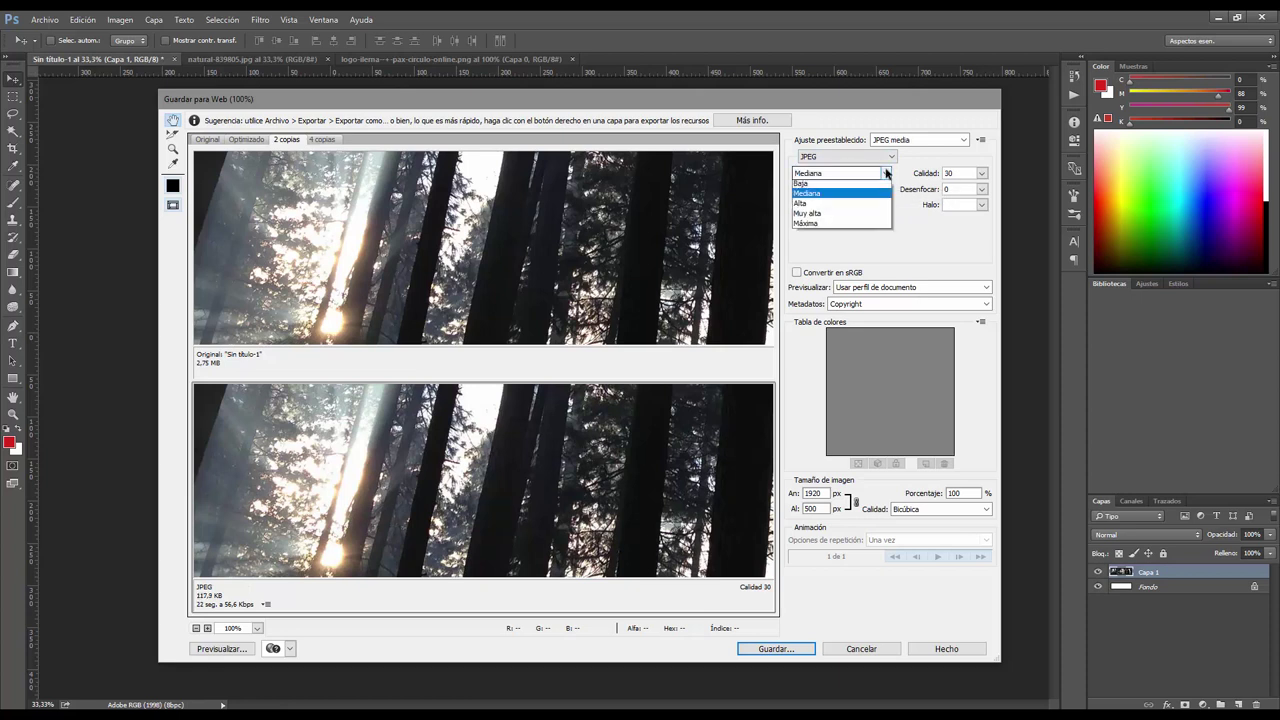
left_click(822, 206)
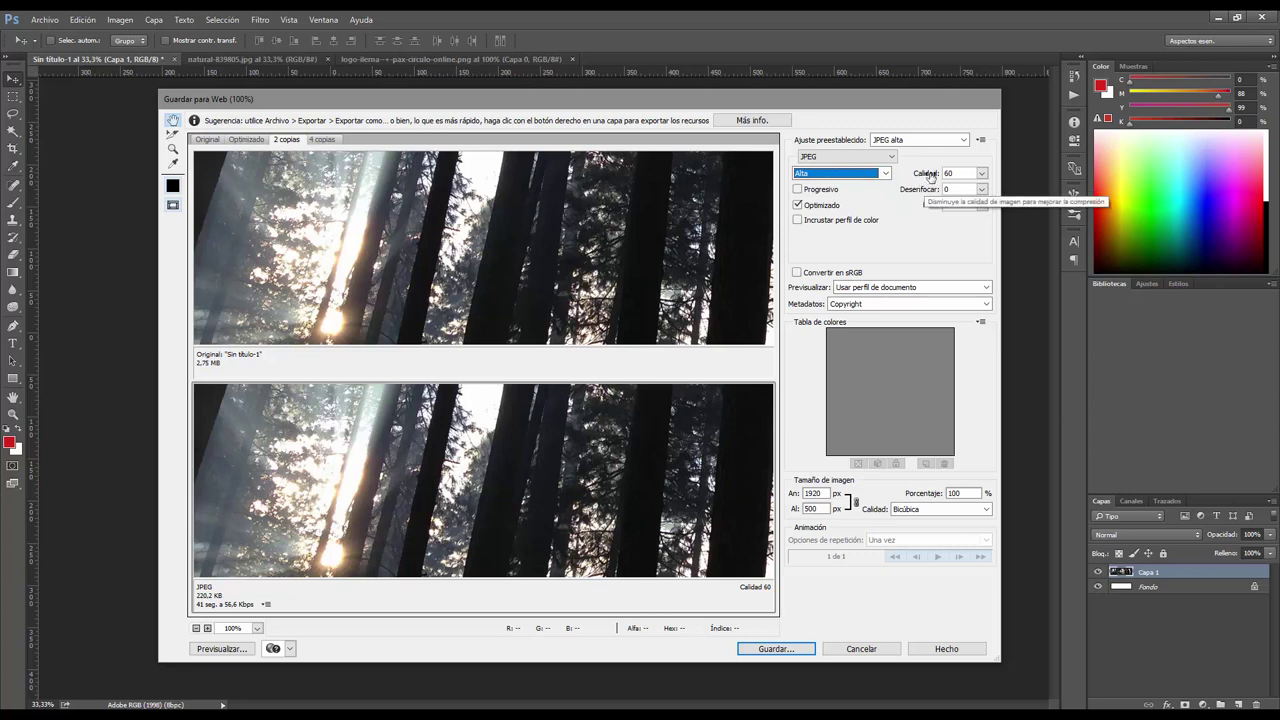
left_click_drag(928, 176, 906, 178)
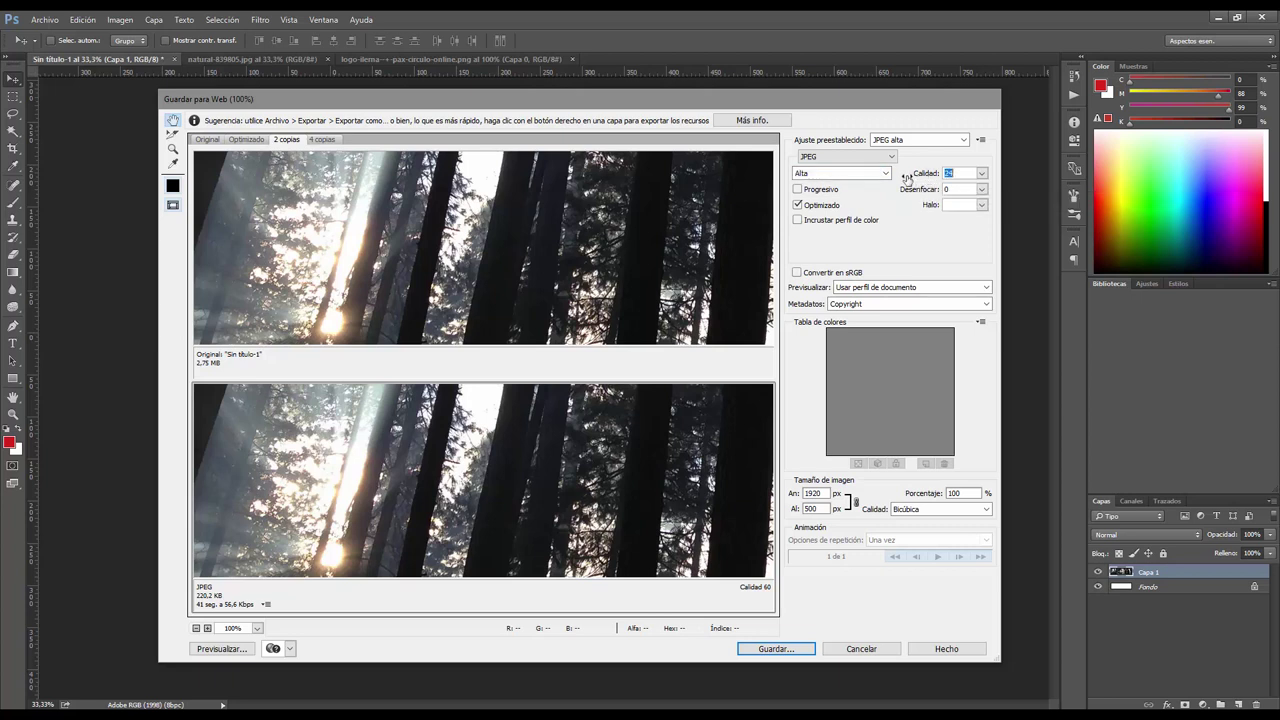
left_click(982, 173)
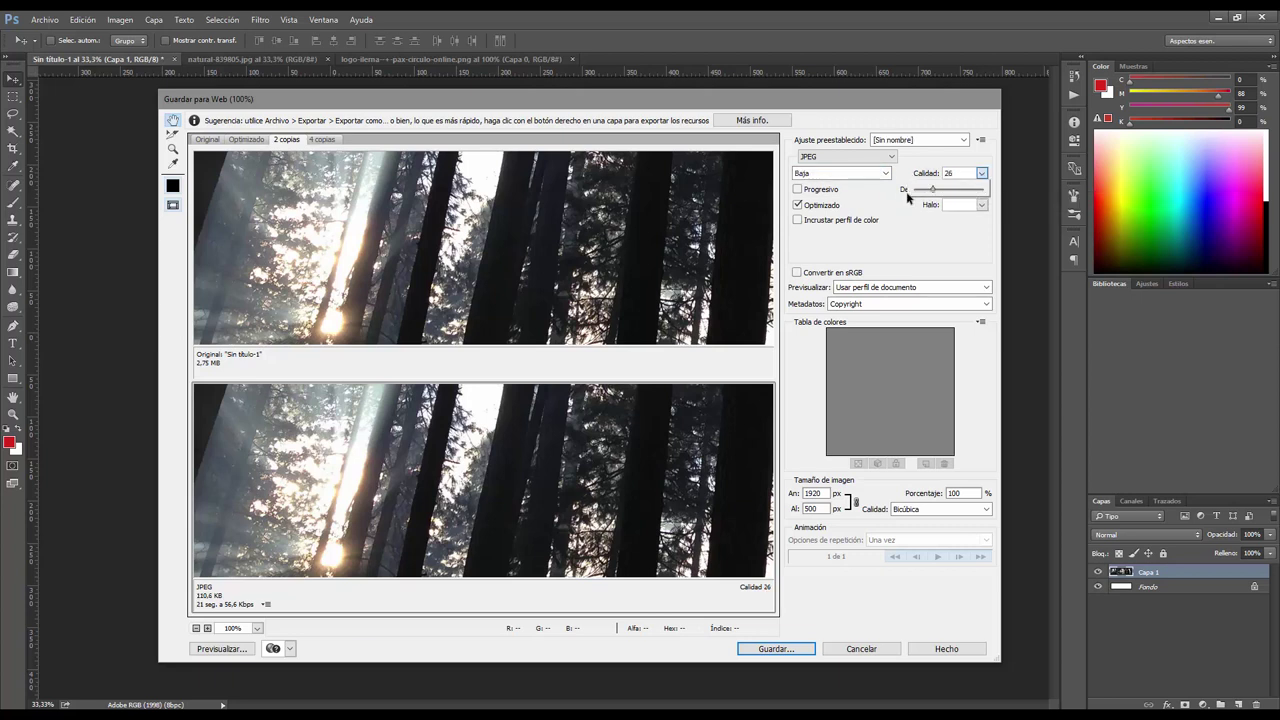
- Raise JPEG quality to 50 (Mediana), confirm the 1920 × 500 px size, and pan the preview
left_click_drag(926, 195, 932, 195)
type("50")
mouse_move(642, 492)
left_mouse_down()
mouse_move(556, 497)
mouse_move(636, 455)
mouse_move(251, 614)
left_mouse_up()
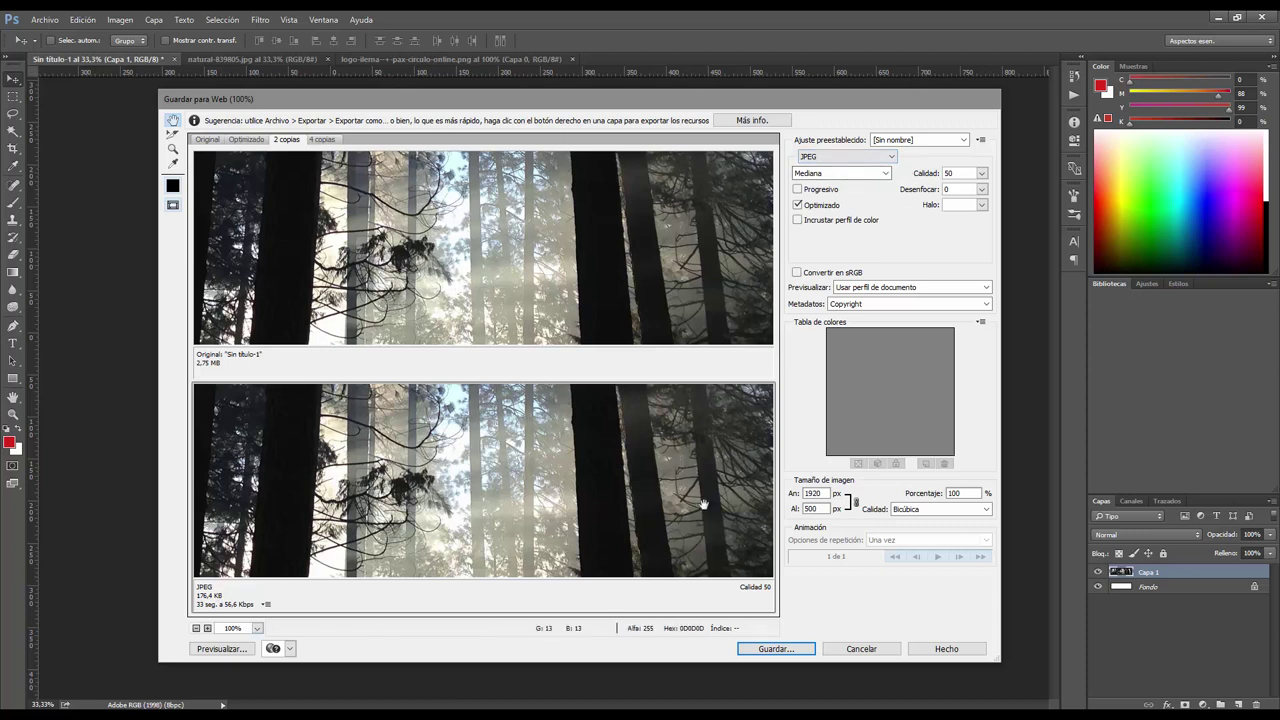
double_click(825, 493)
double_click(823, 507)
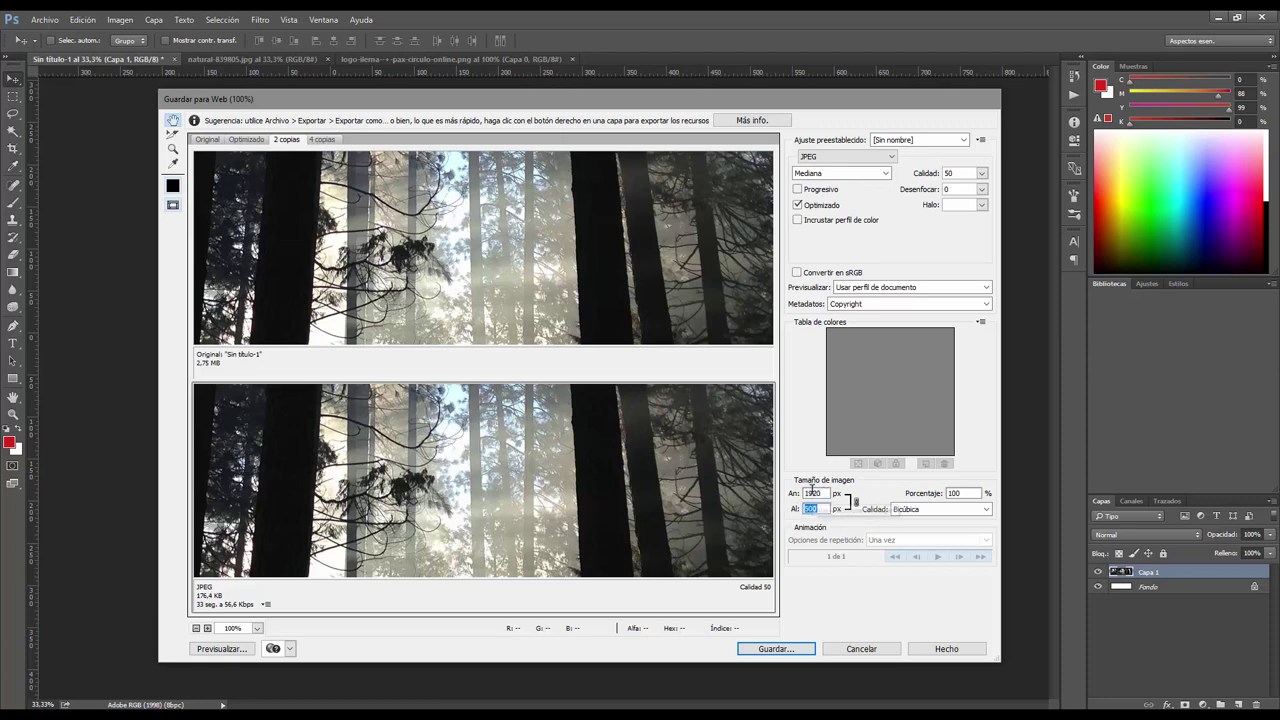
left_click(575, 495)
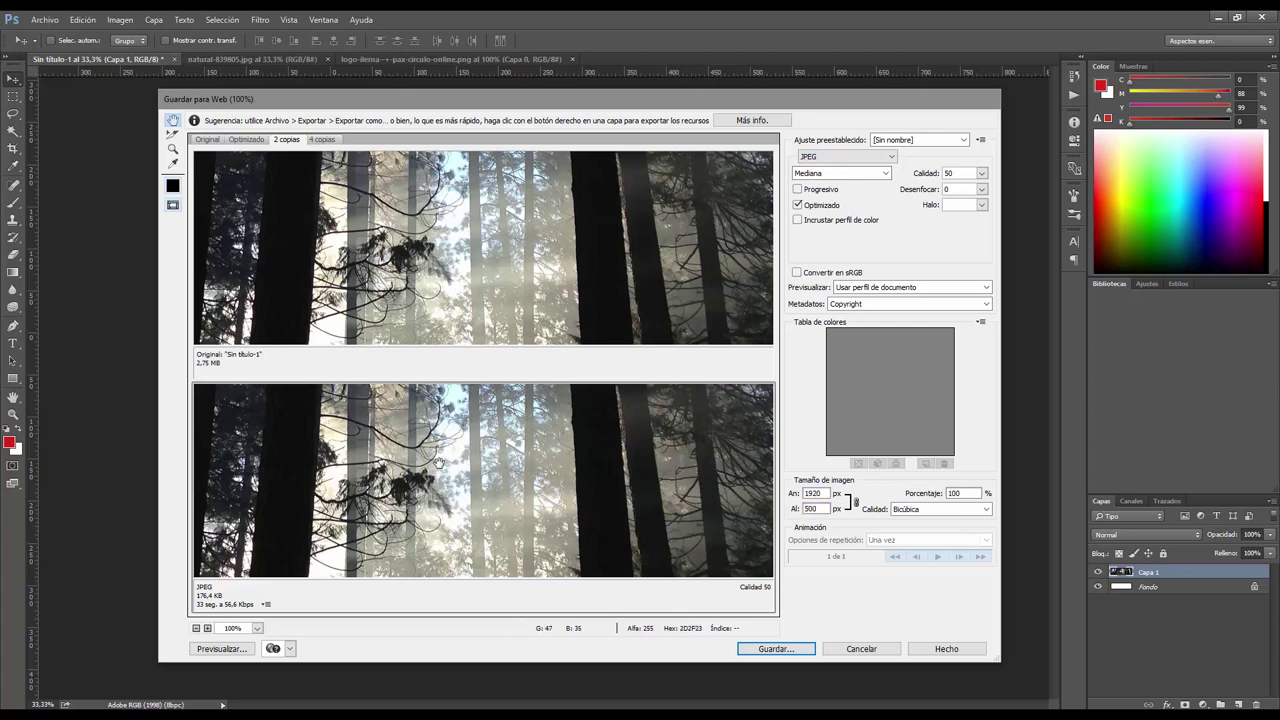
mouse_move(510, 479)
left_mouse_down()
mouse_move(479, 490)
mouse_move(450, 465)
left_mouse_up()
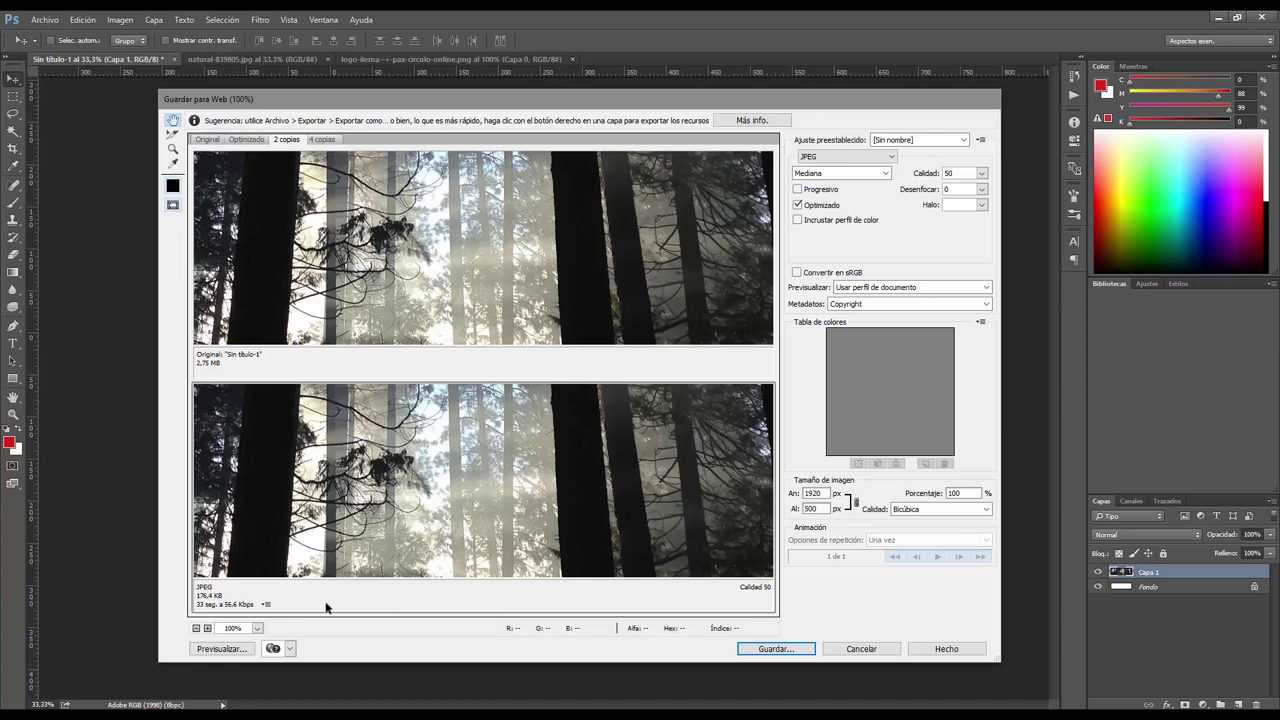
- Save the optimized JPEG banner as 'slide-1' inside the prueba folder
left_click(770, 648)
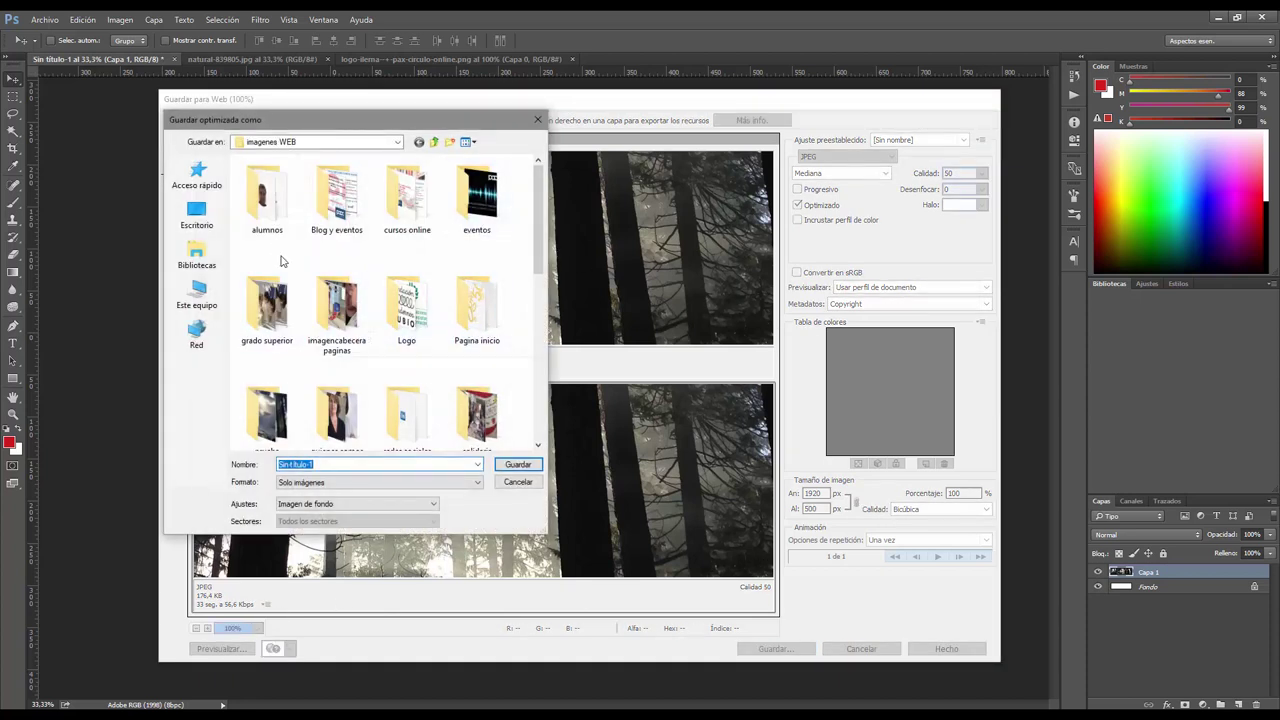
scroll(300, 290, "down", 5)
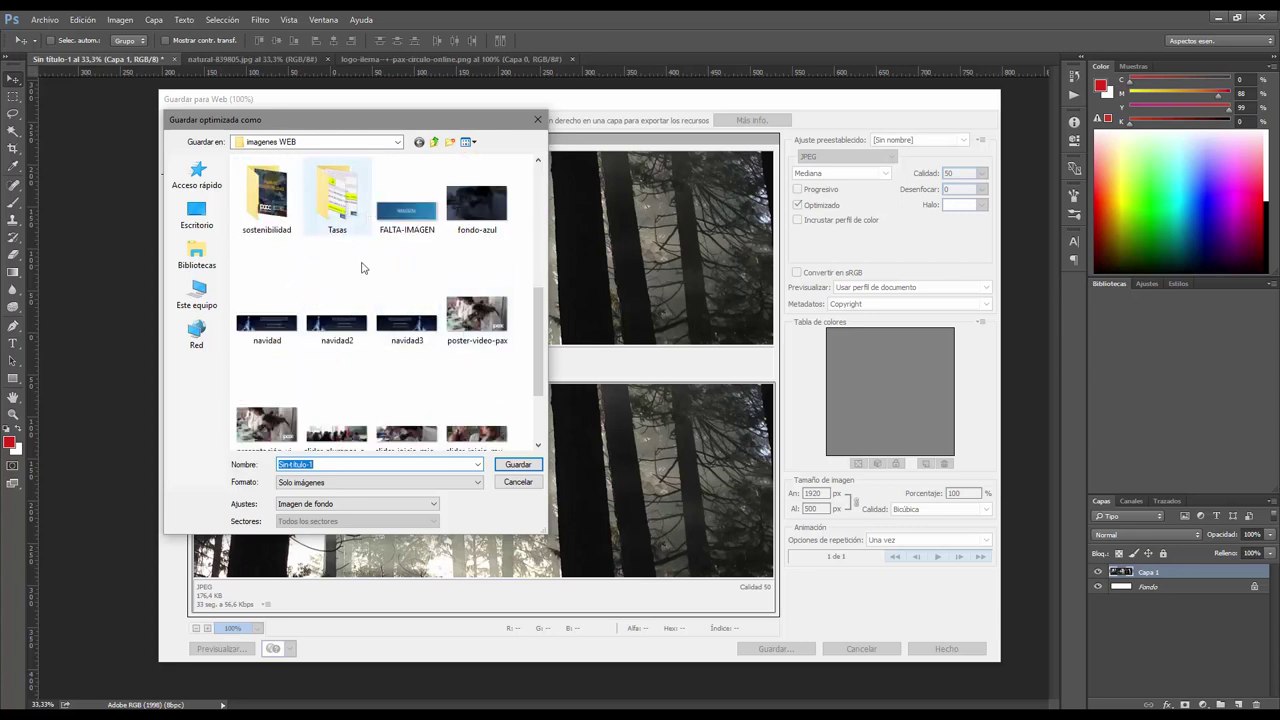
scroll(368, 276, "up", 3)
scroll(368, 276, "up", 2)
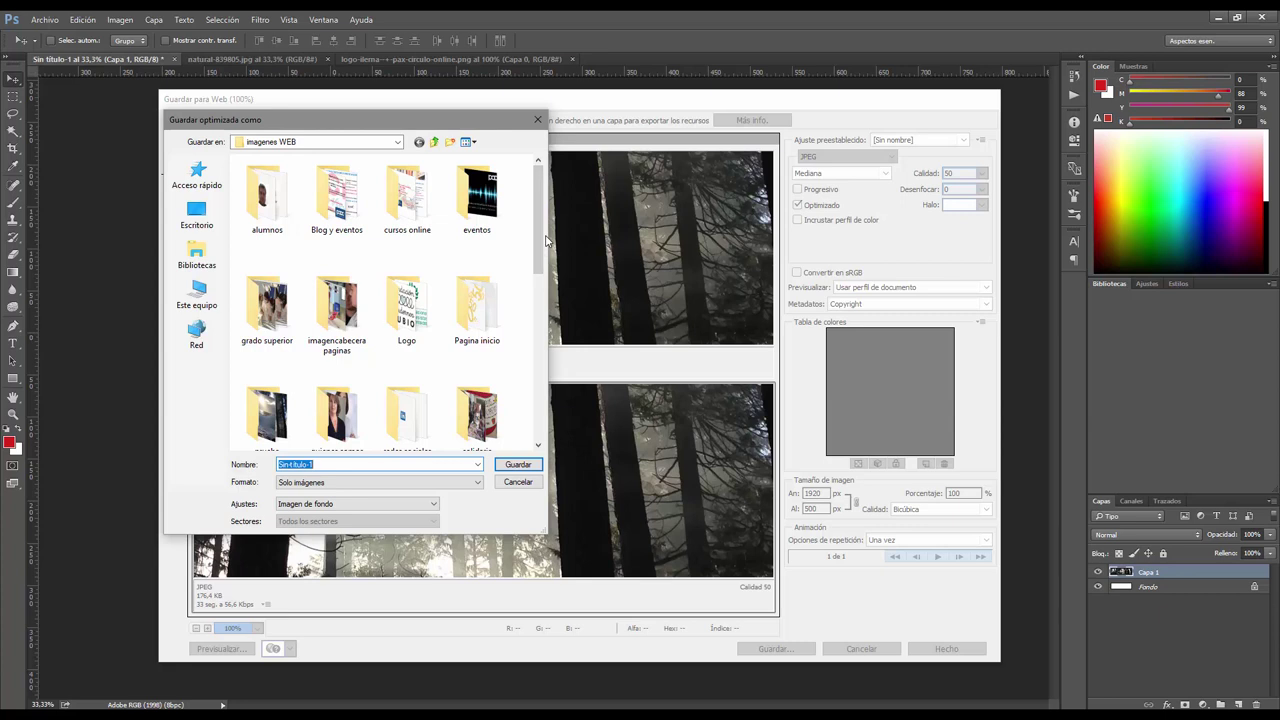
scroll(400, 300, "down", 1)
left_click(279, 383)
double_click(279, 383)
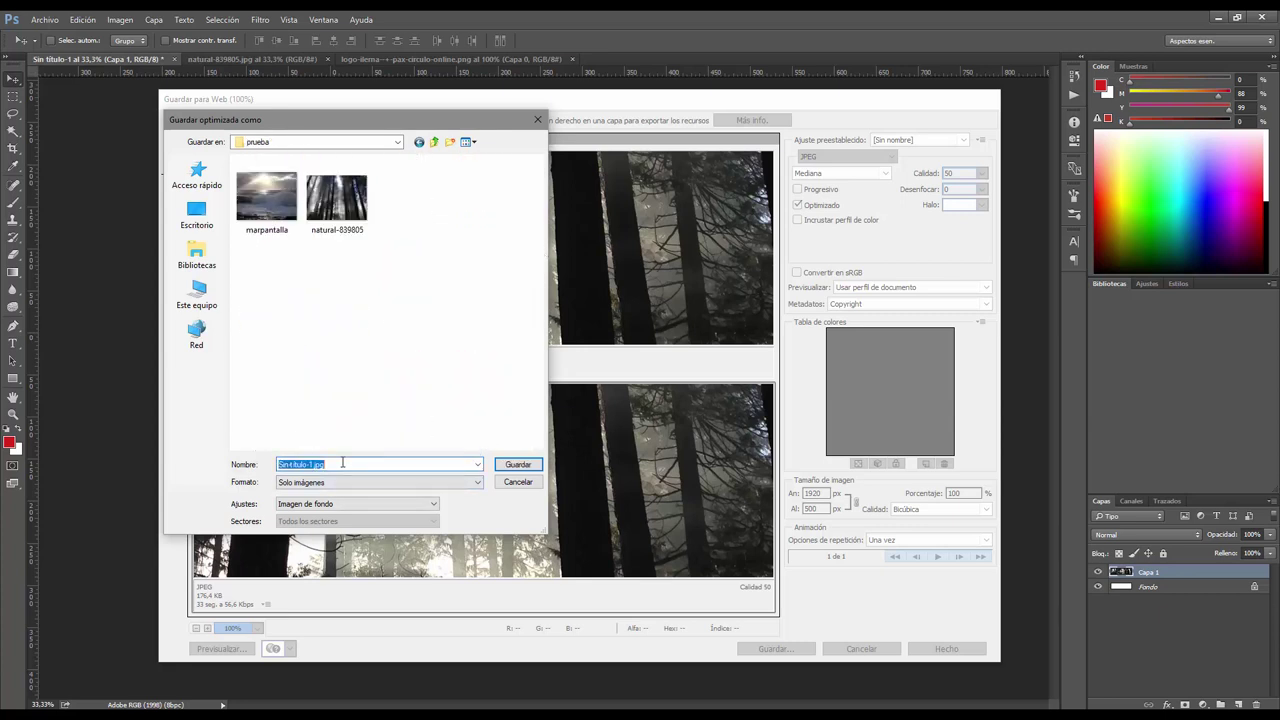
type("slide 1")
left_click(518, 466)
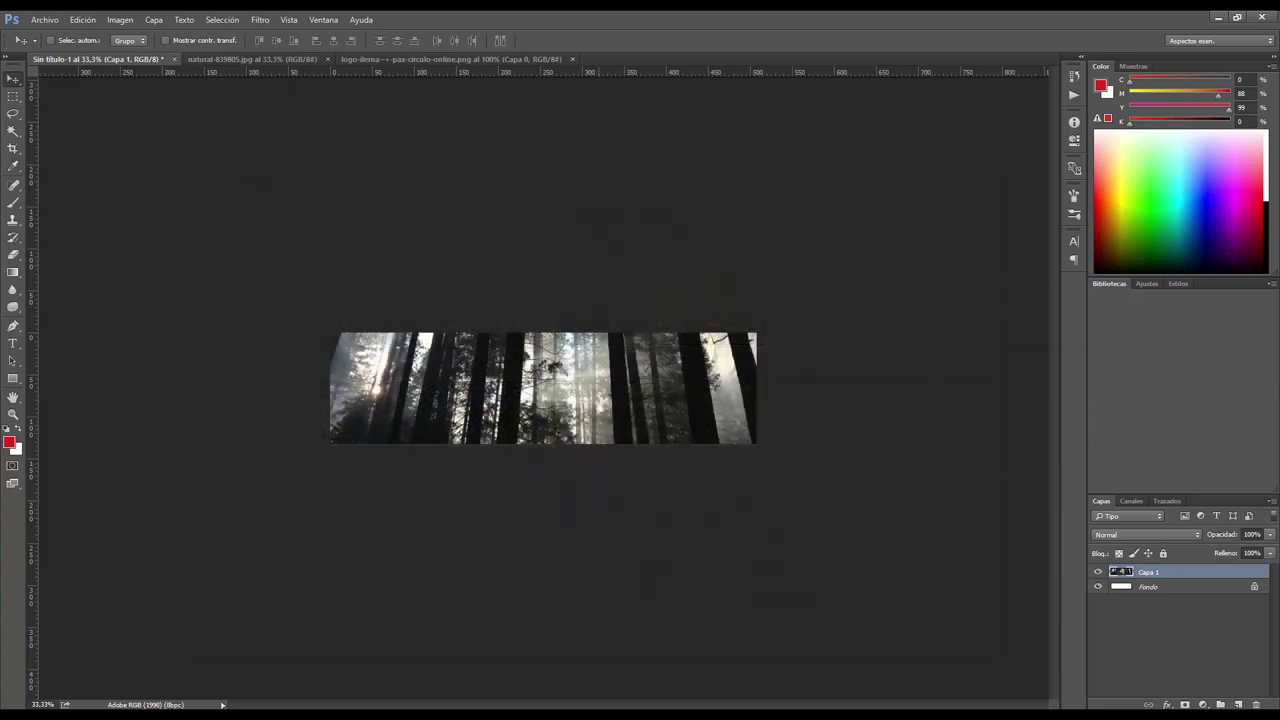
- In File Explorer, open slide-1.jpg from the prueba folder and shift the viewer window left
key("alt+Tab")
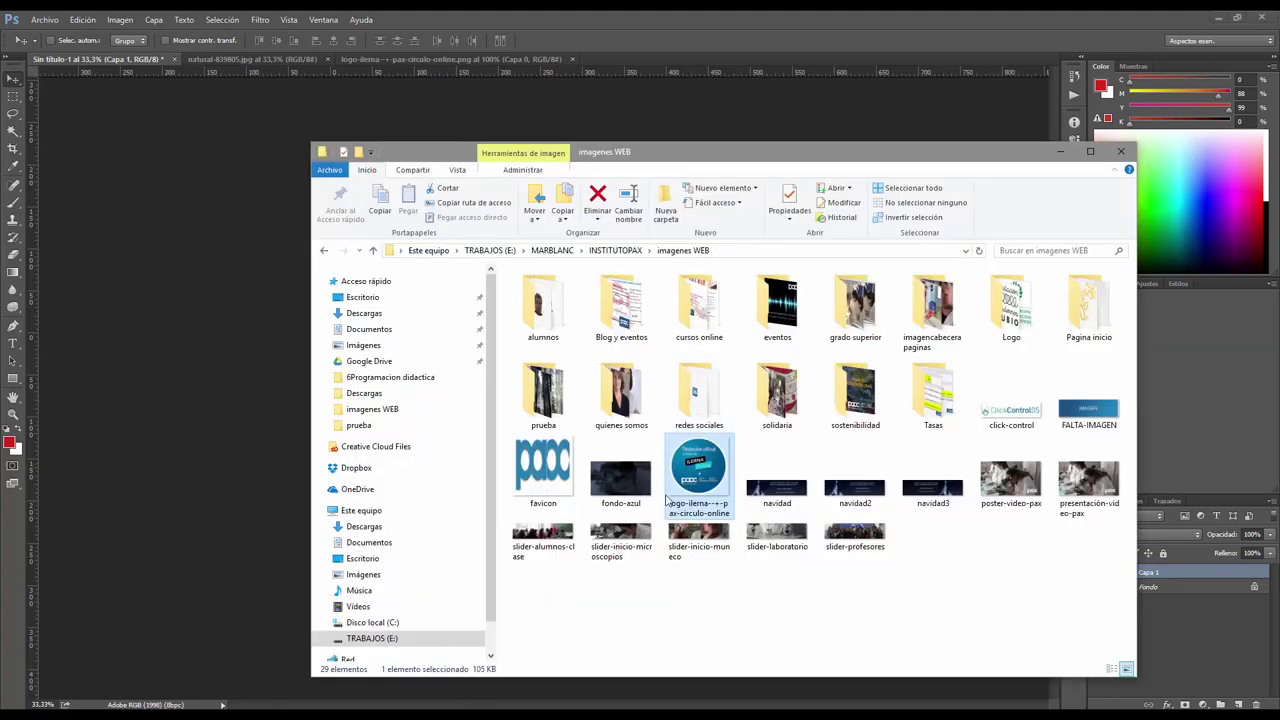
double_click(545, 392)
left_click(705, 314)
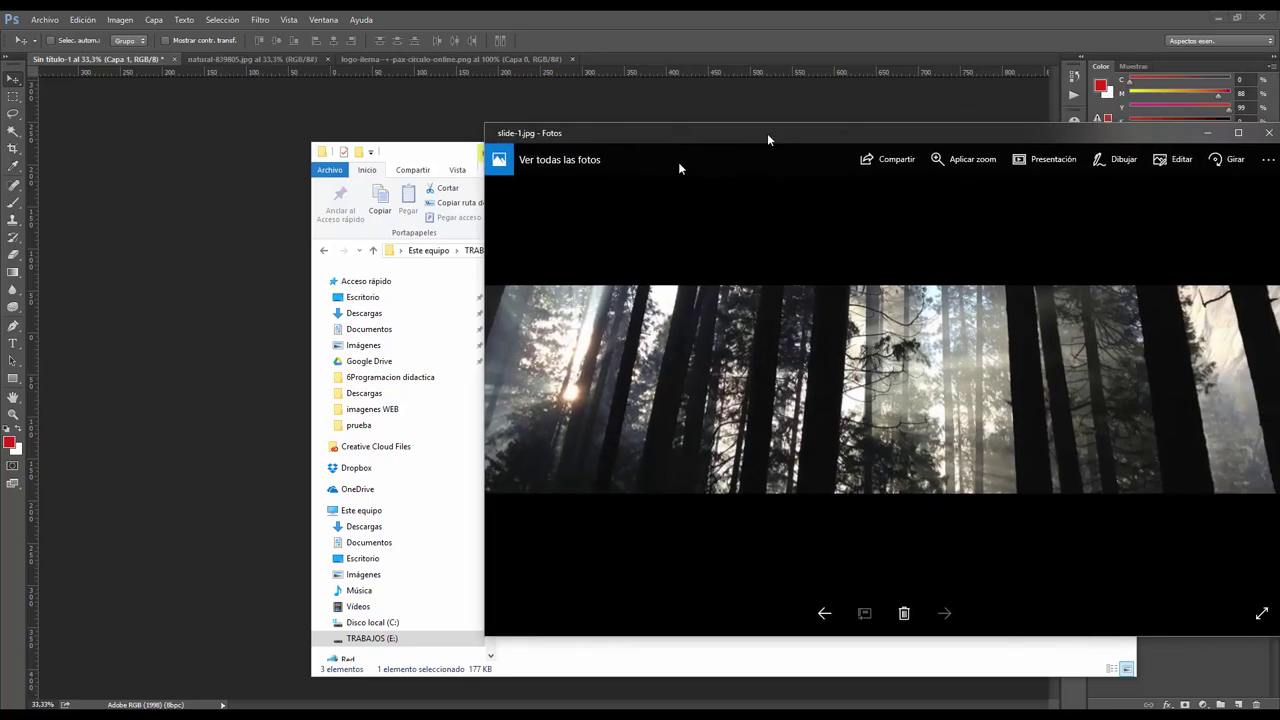
left_click_drag(767, 133, 474, 140)
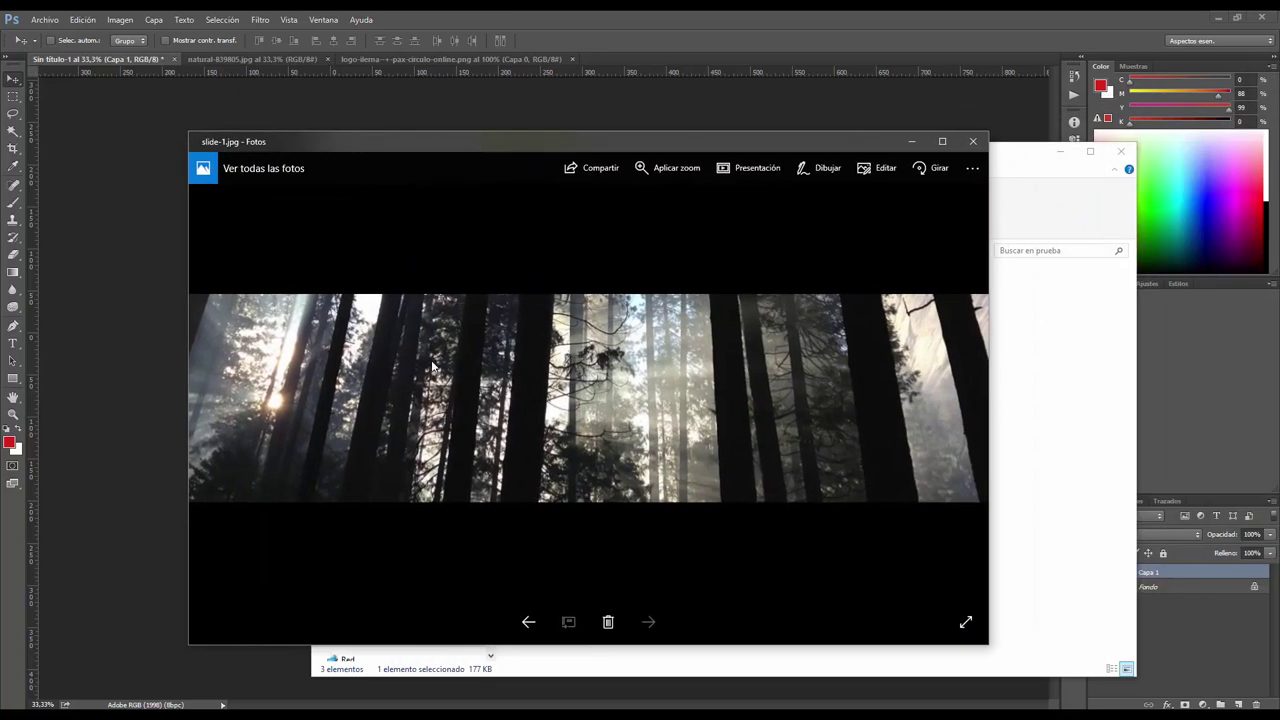
- View the slide-1 banner full screen, then exit full screen and close Photos
left_click(965, 624)
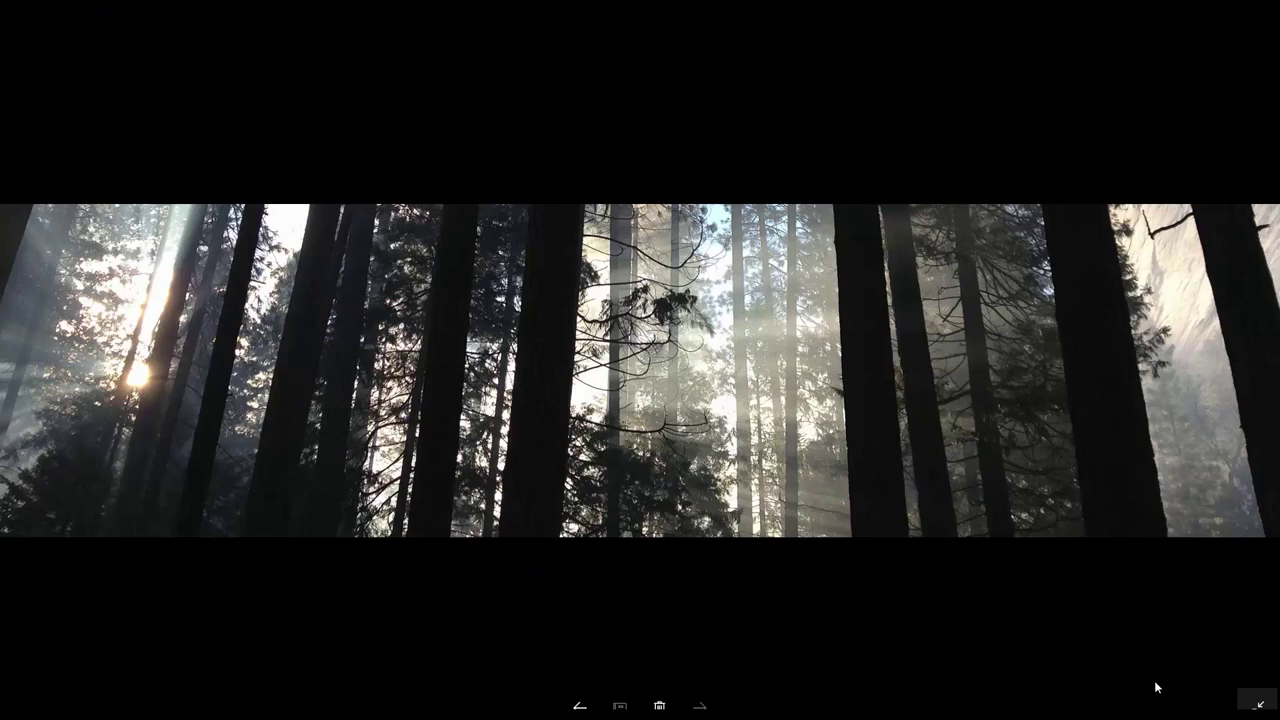
left_click(1257, 703)
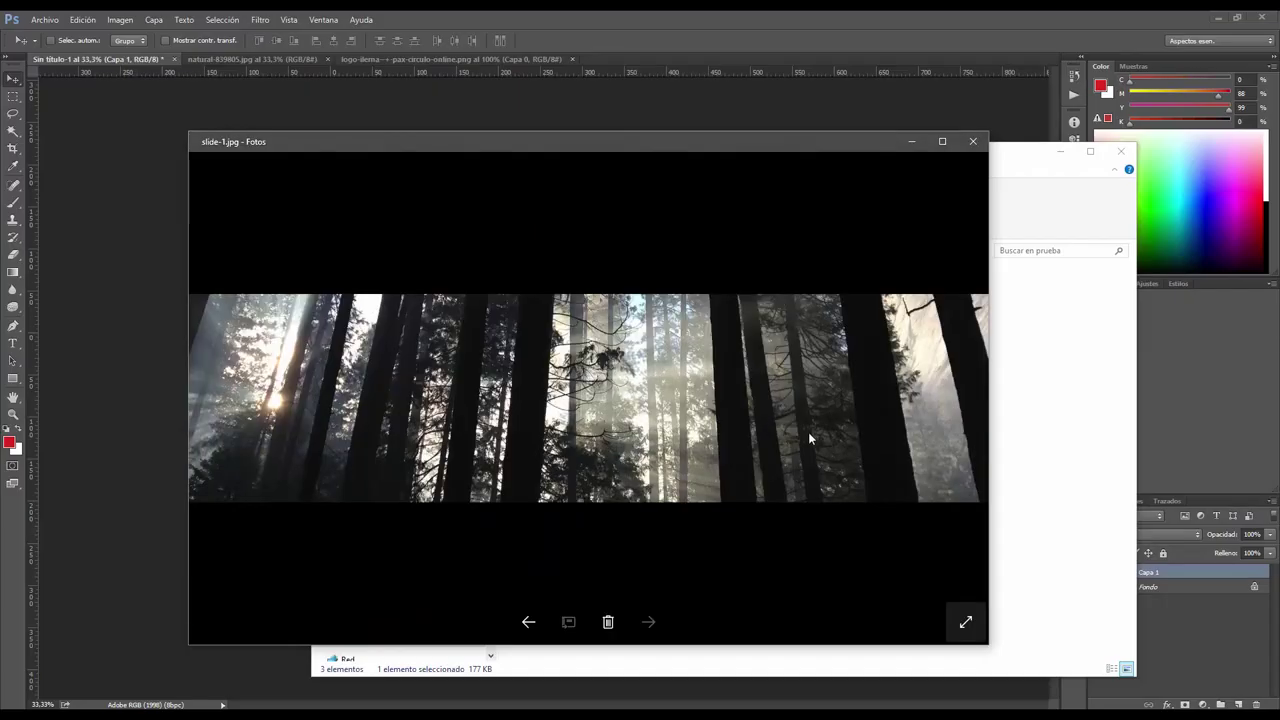
left_click(973, 142)
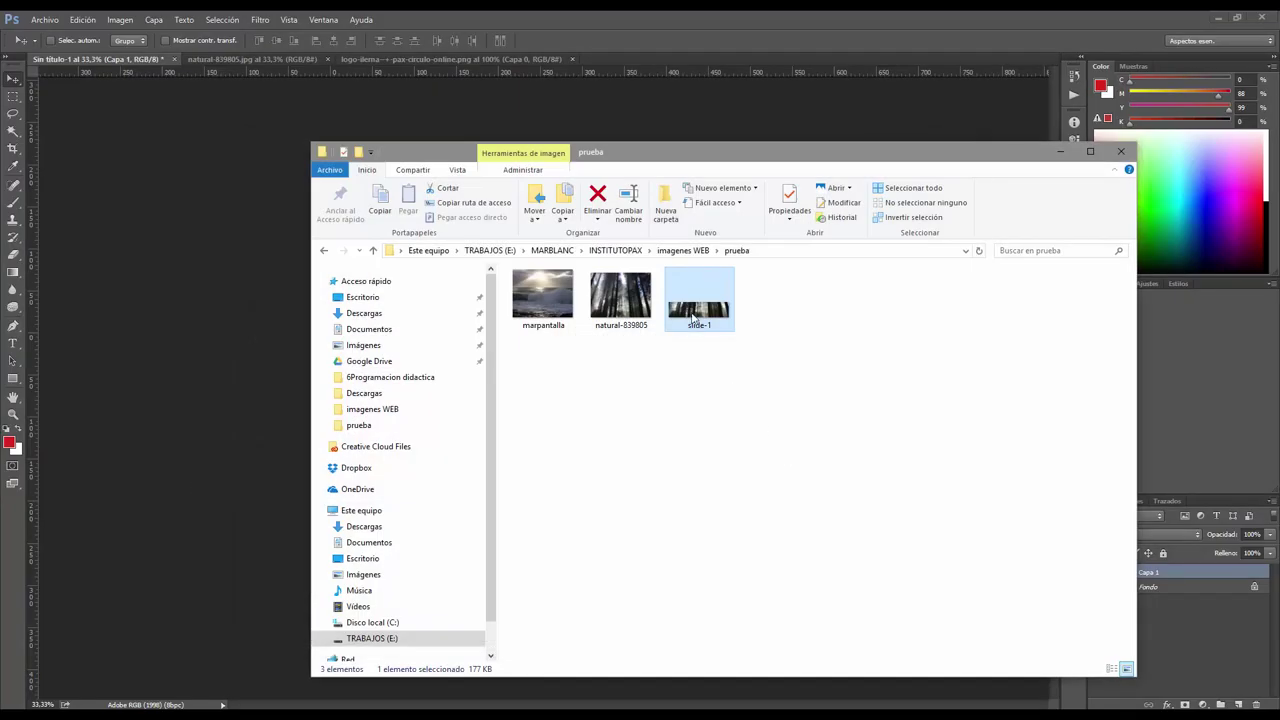
- Deselect slide-1 and move the prueba folder window up and to the left
left_click(757, 409)
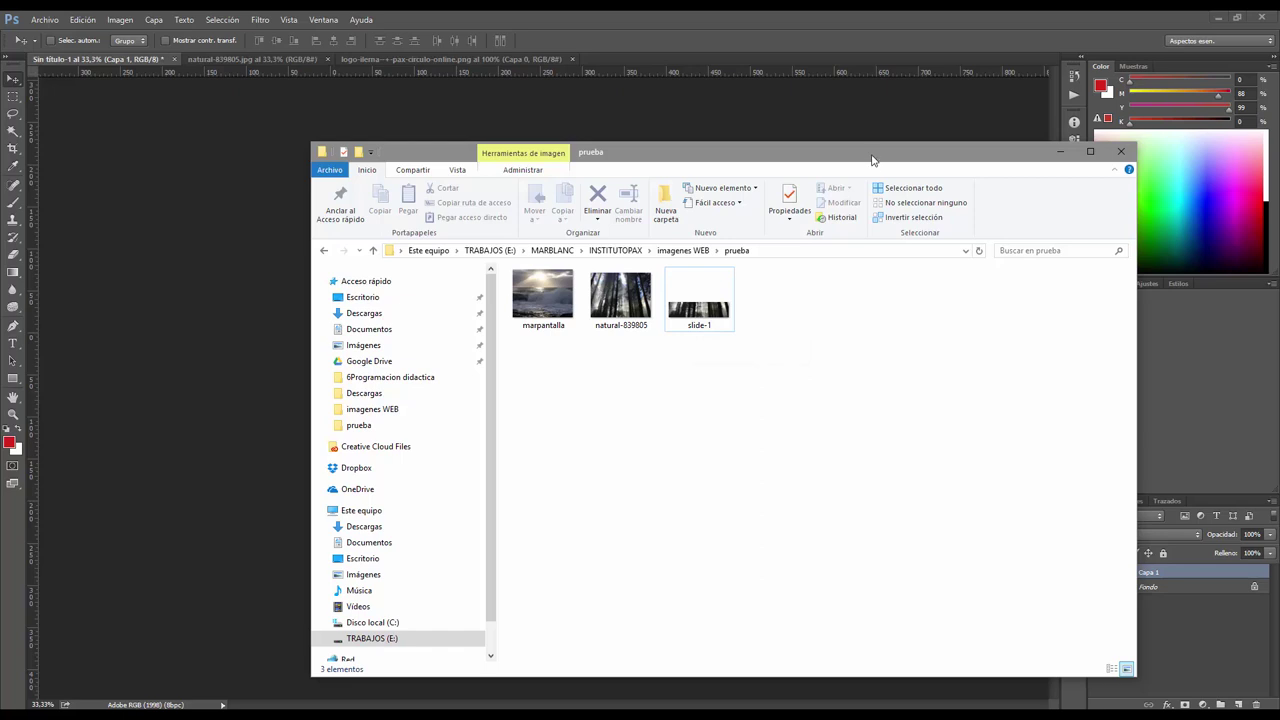
left_click_drag(874, 160, 765, 143)
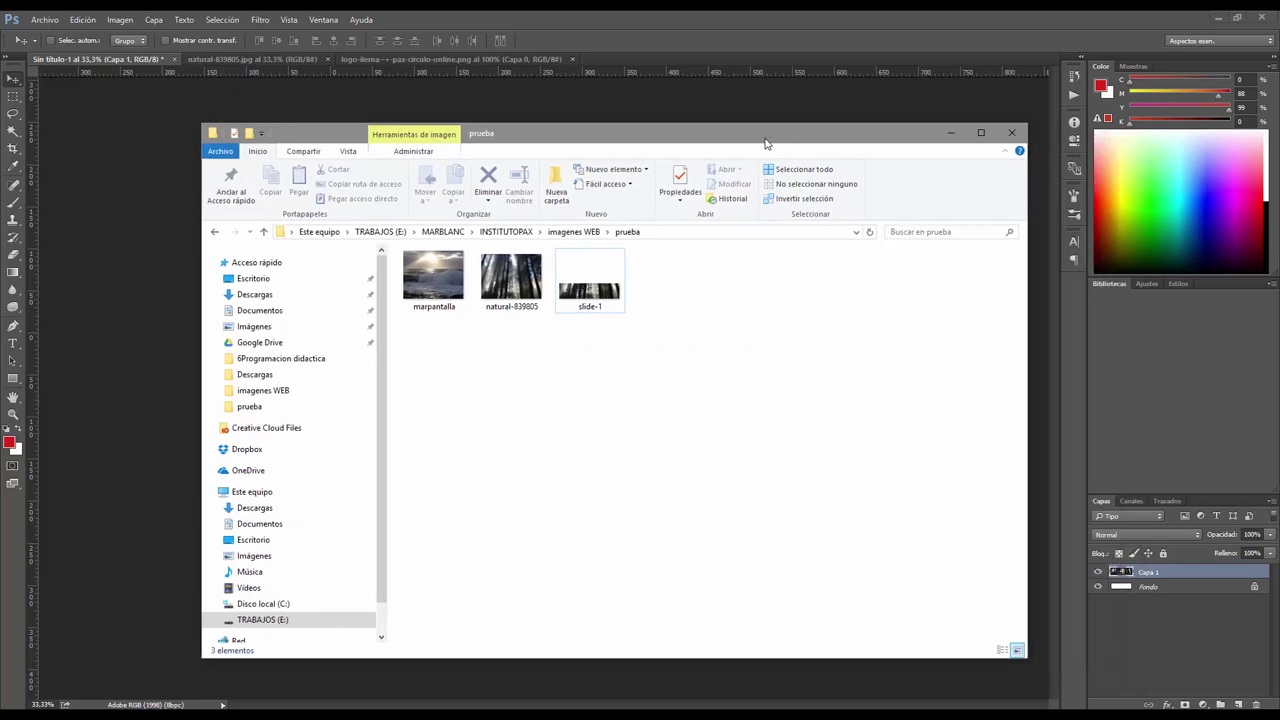